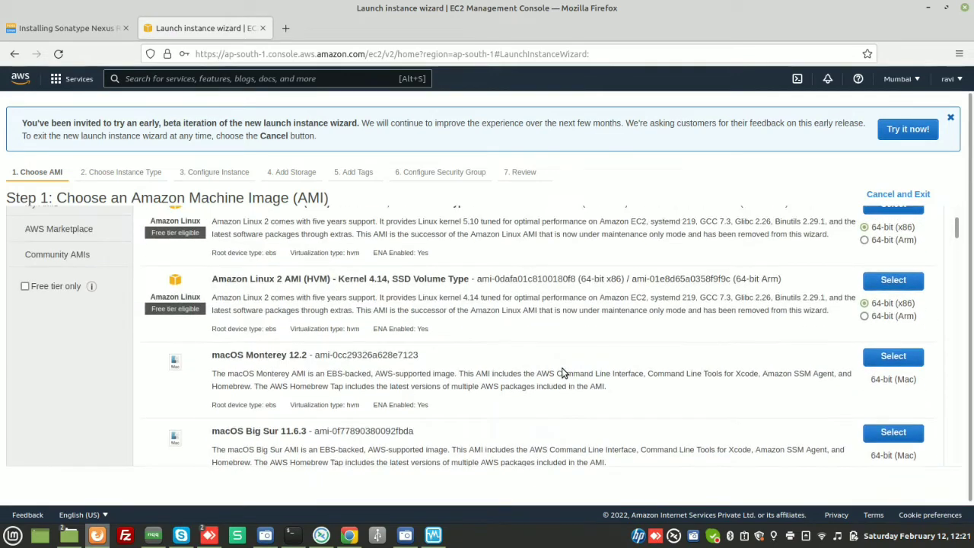
- Browse the Quick Start list of available Amazon Machine Images
scroll(564, 373, "down", 1)
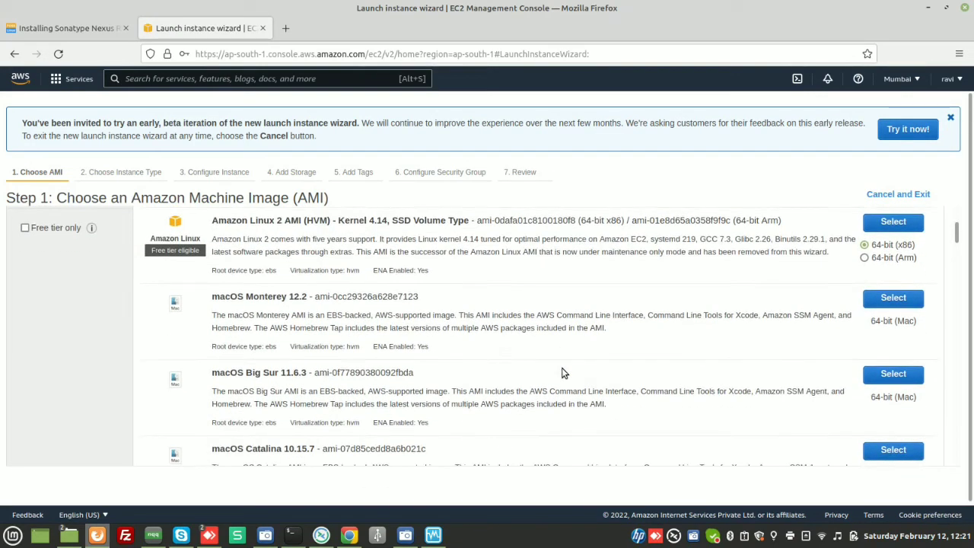
scroll(382, 403, "down", 5)
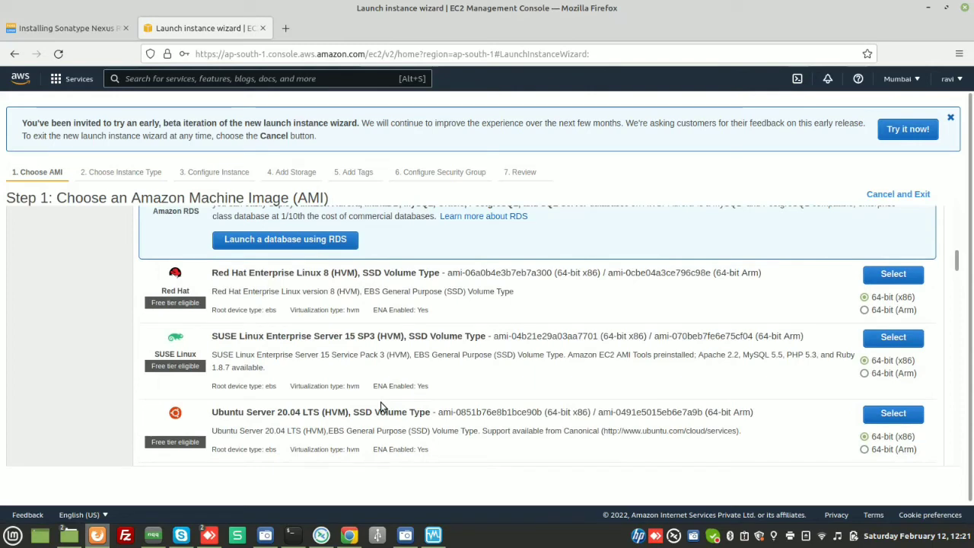
scroll(423, 370, "down", 5)
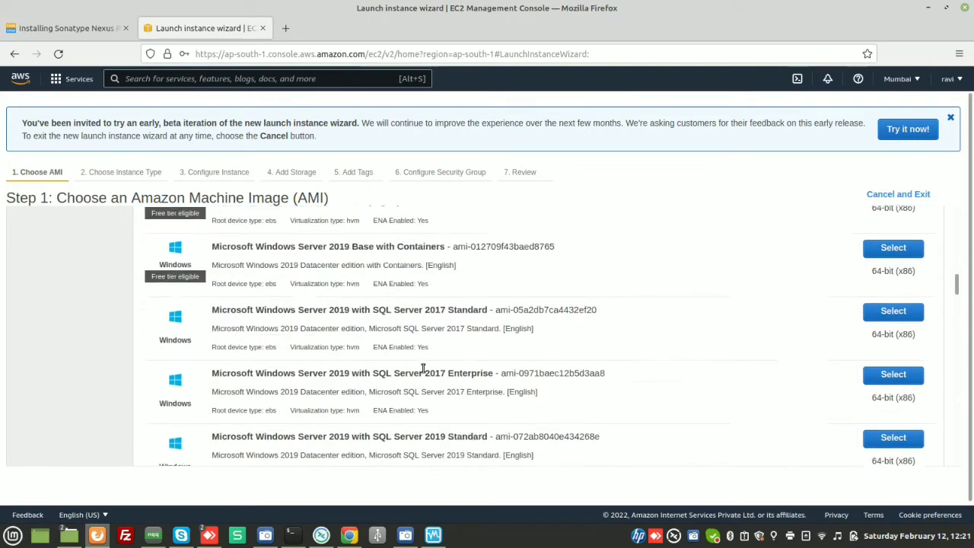
scroll(423, 370, "down", 1)
scroll(424, 370, "up", 4)
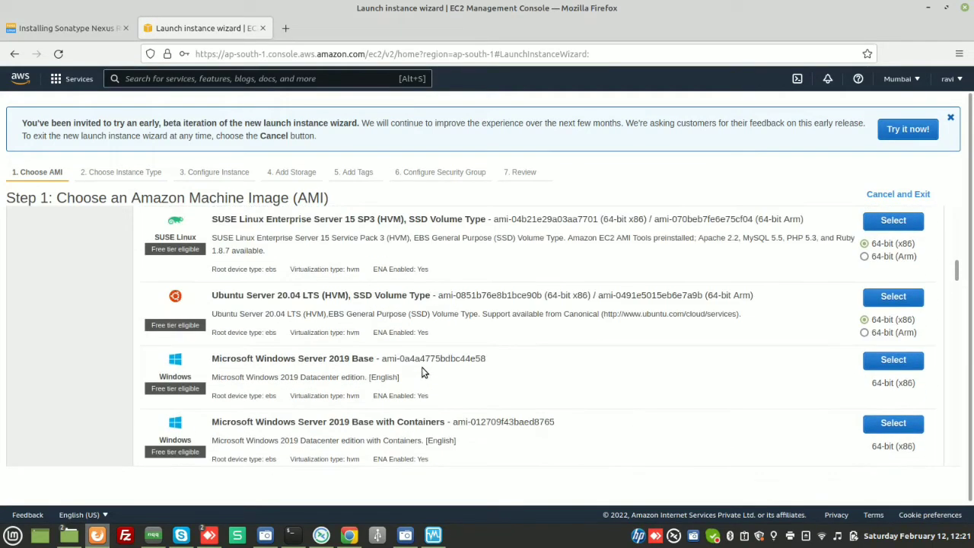
scroll(424, 372, "up", 2)
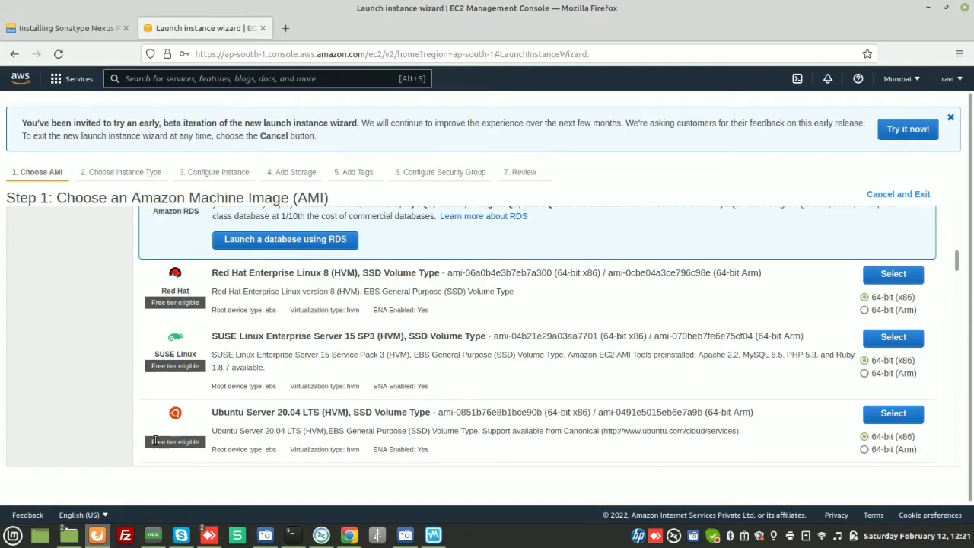
scroll(215, 441, "down", 1)
scroll(214, 440, "down", 1)
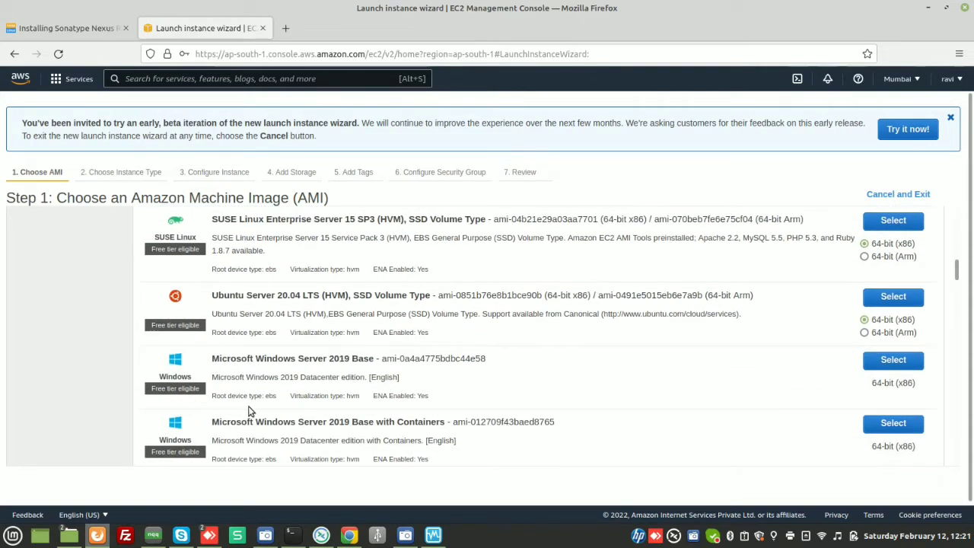
scroll(248, 412, "down", 3)
scroll(248, 411, "up", 8)
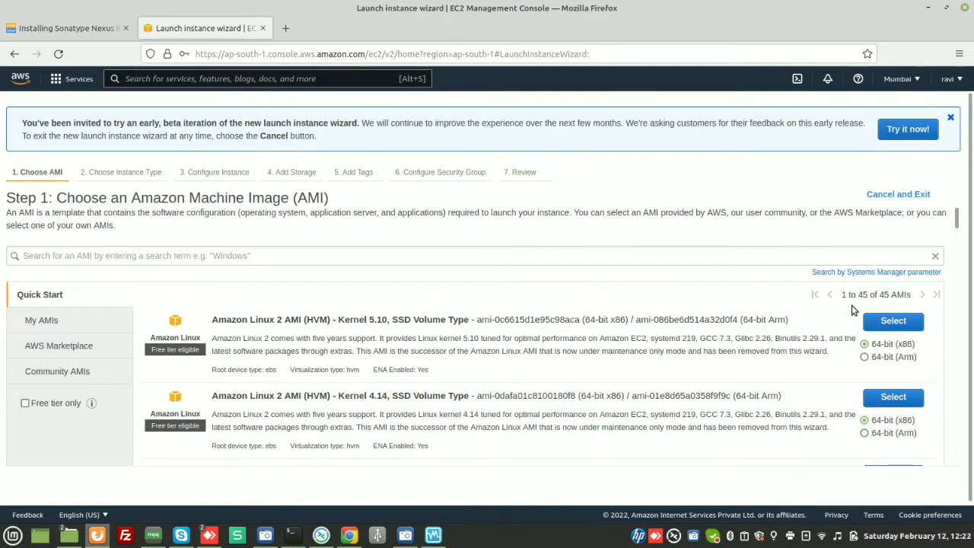
- Choose the Amazon Linux 2 AMI (Kernel 5.10) with the t2.micro instance type and continue to instance details
left_click(883, 323)
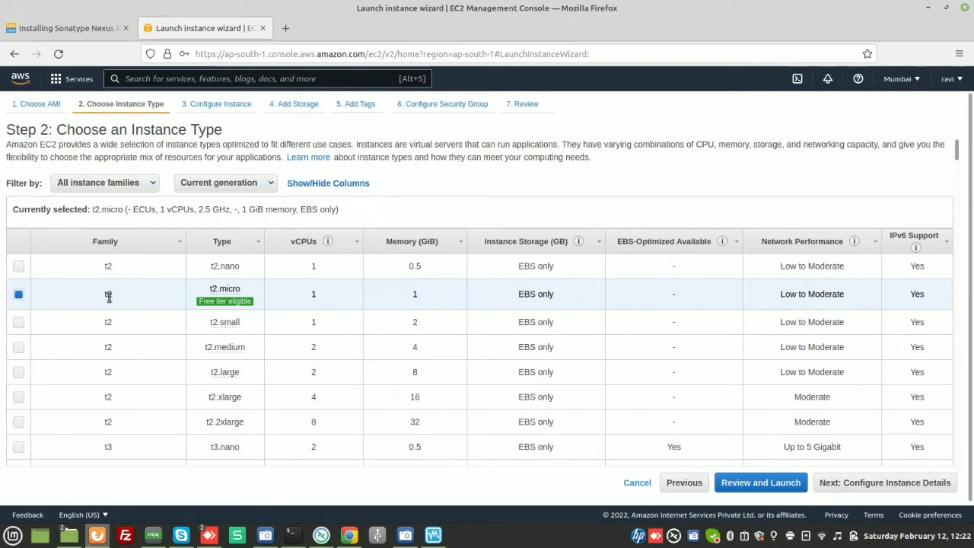
mouse_move(207, 303)
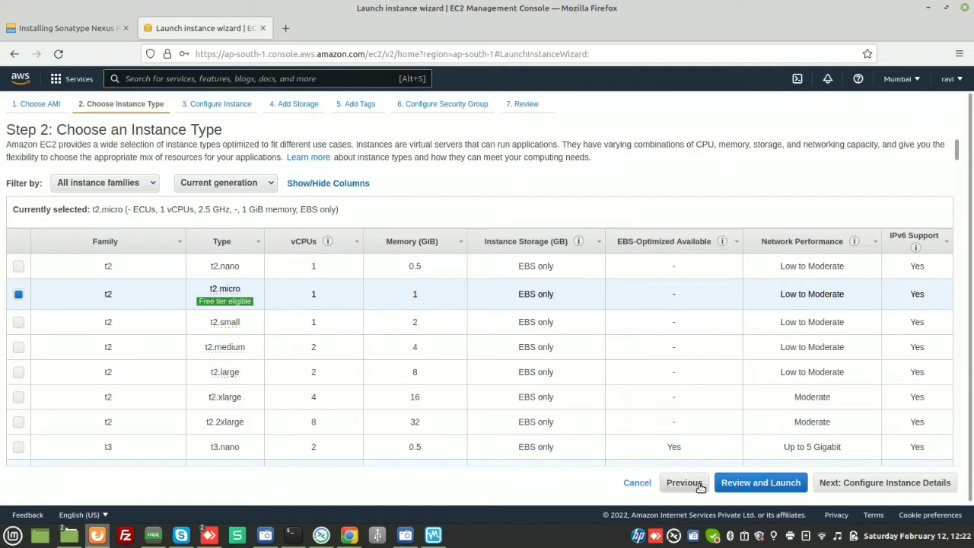
left_click(858, 487)
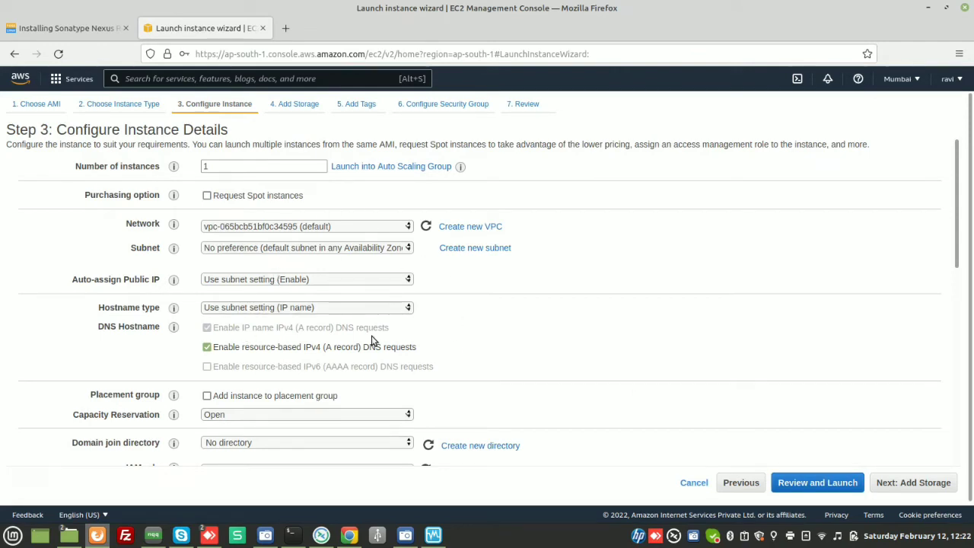
- Inspect the available network and subnet choices for the instance
left_click(395, 224)
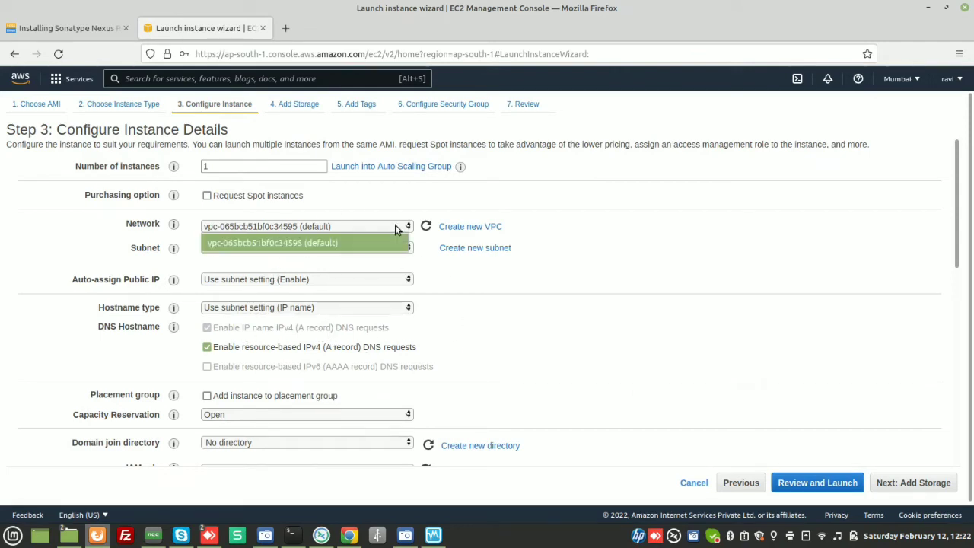
left_click(491, 286)
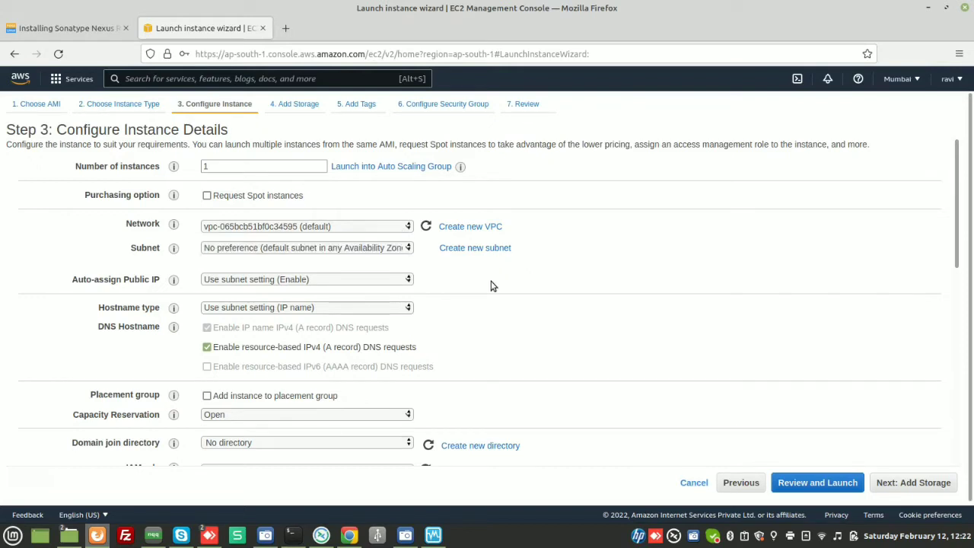
left_click(405, 251)
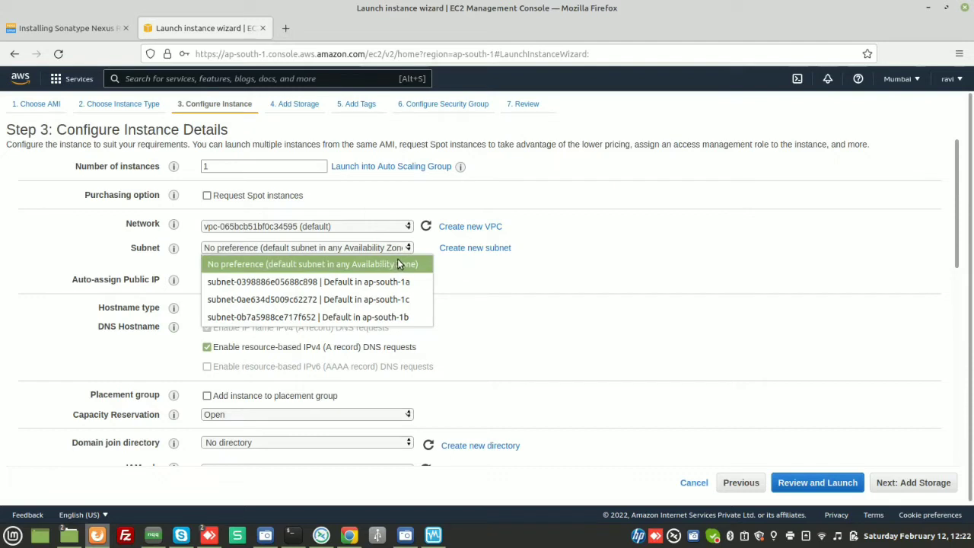
left_click(550, 294)
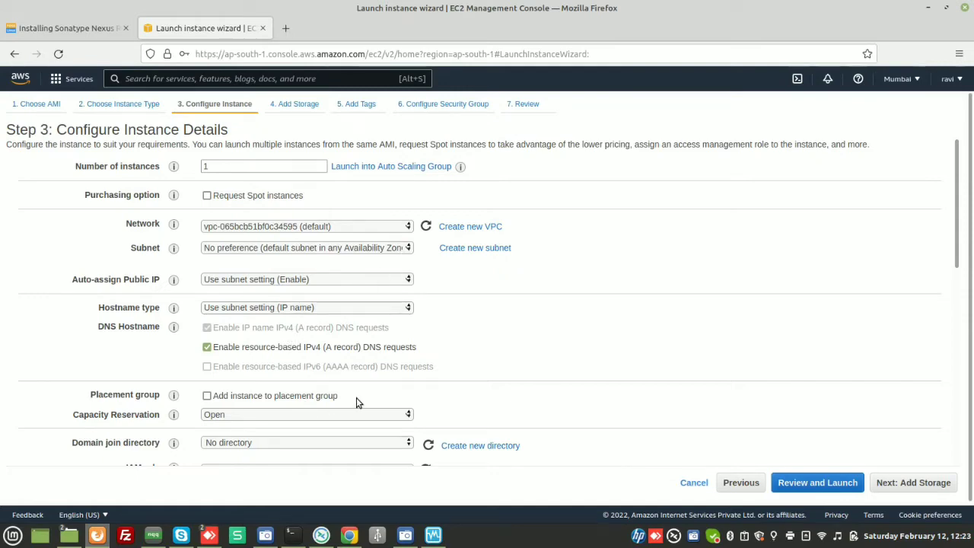
- Check the IAM role and remaining instance details, then continue to the storage step
scroll(404, 400, "down", 5)
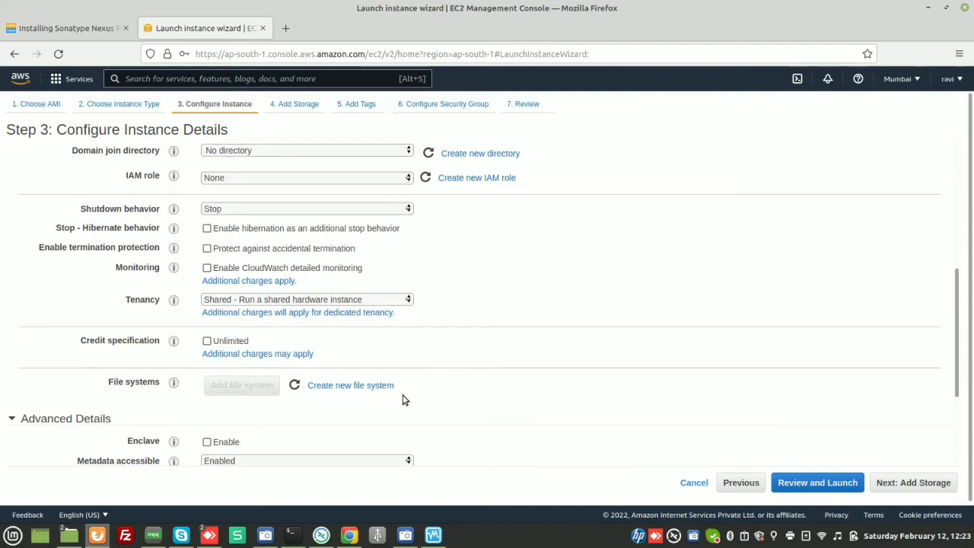
scroll(377, 320, "up", 2)
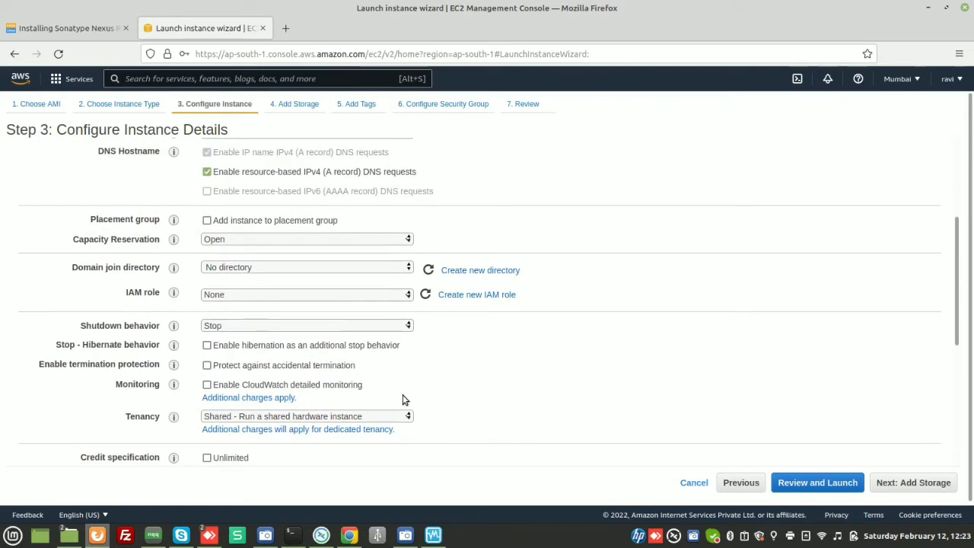
left_click(394, 295)
left_click(466, 369)
scroll(467, 356, "down", 5)
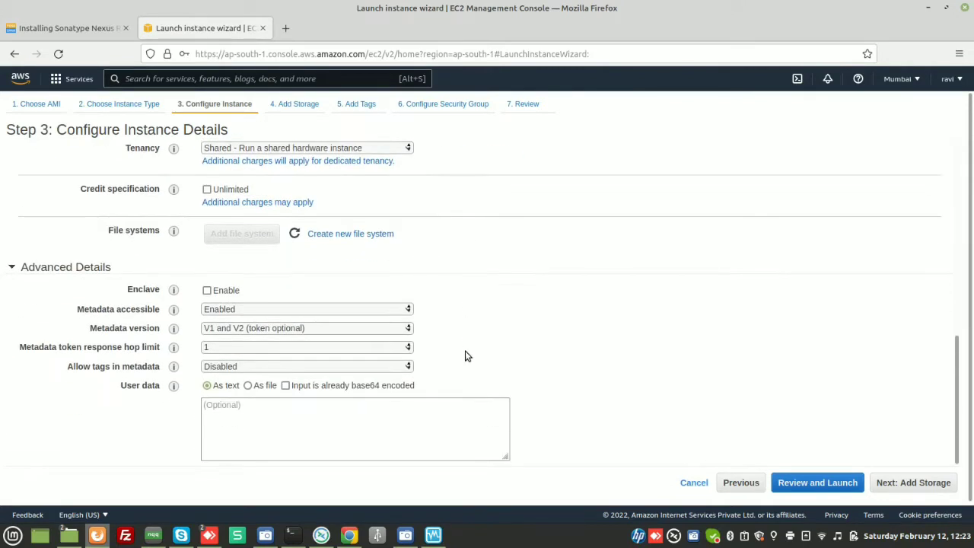
left_click(899, 482)
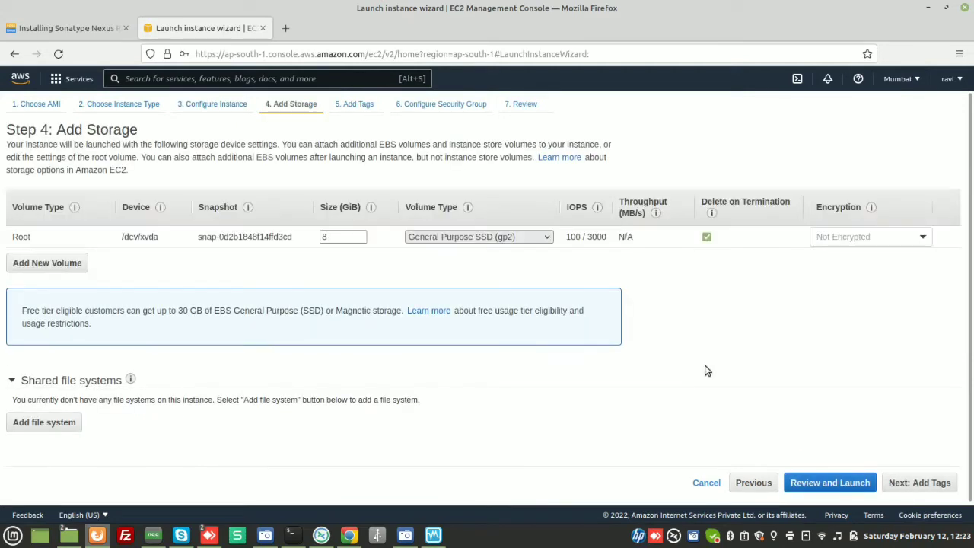
- Accept the default root volume, skip tags, and move on to security group configuration
left_click_drag(338, 237, 307, 236)
left_click_drag(361, 237, 169, 235)
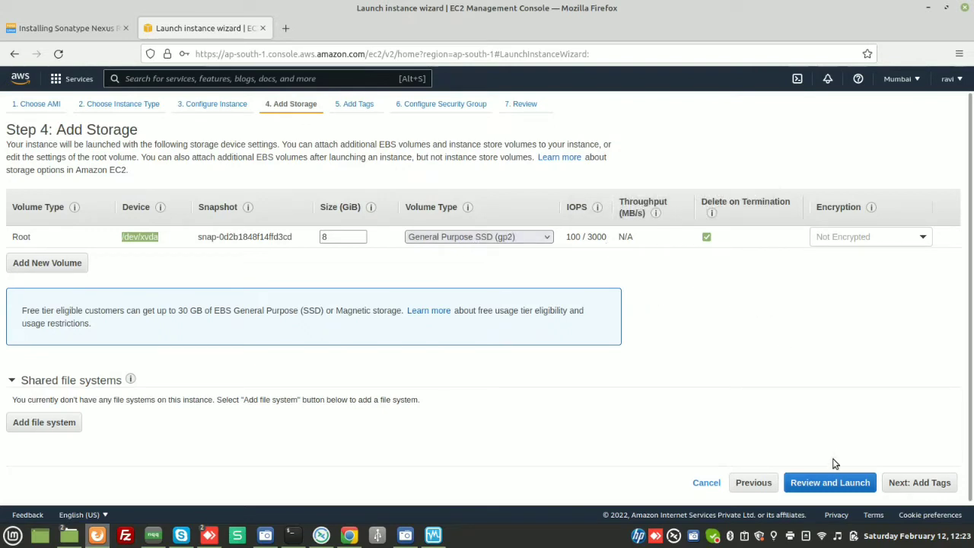
left_click(924, 484)
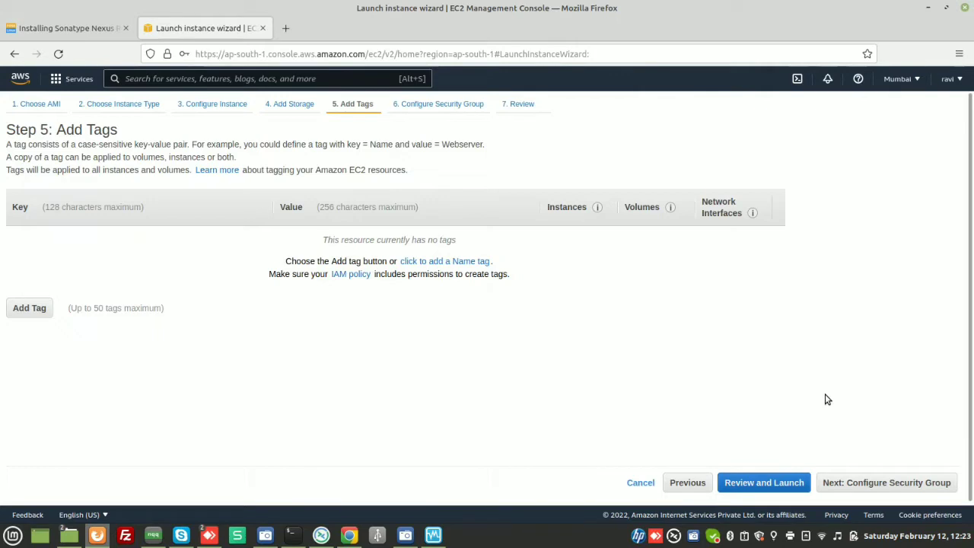
left_click(881, 484)
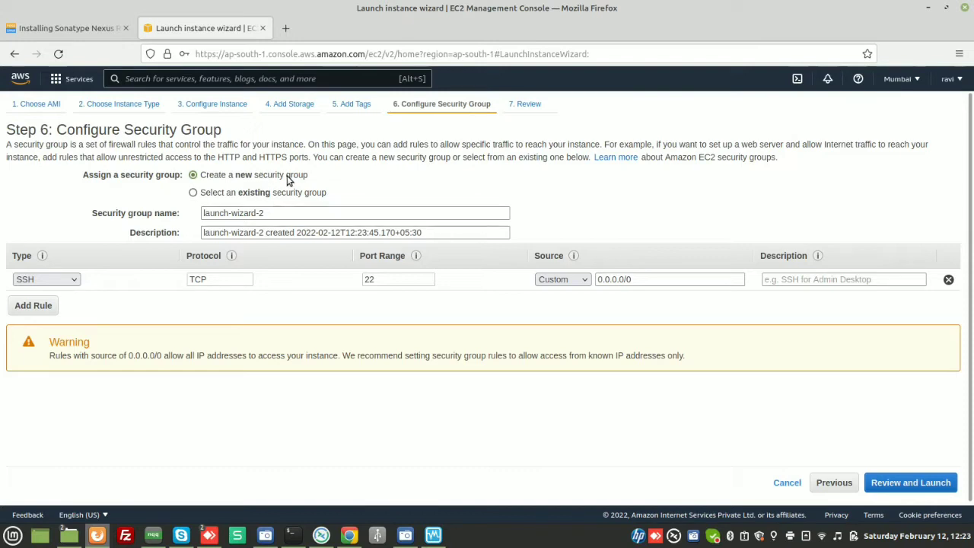
- Select the existing default security group and proceed to review the launch
left_click_drag(290, 176, 319, 177)
left_click(320, 177)
left_click(255, 192)
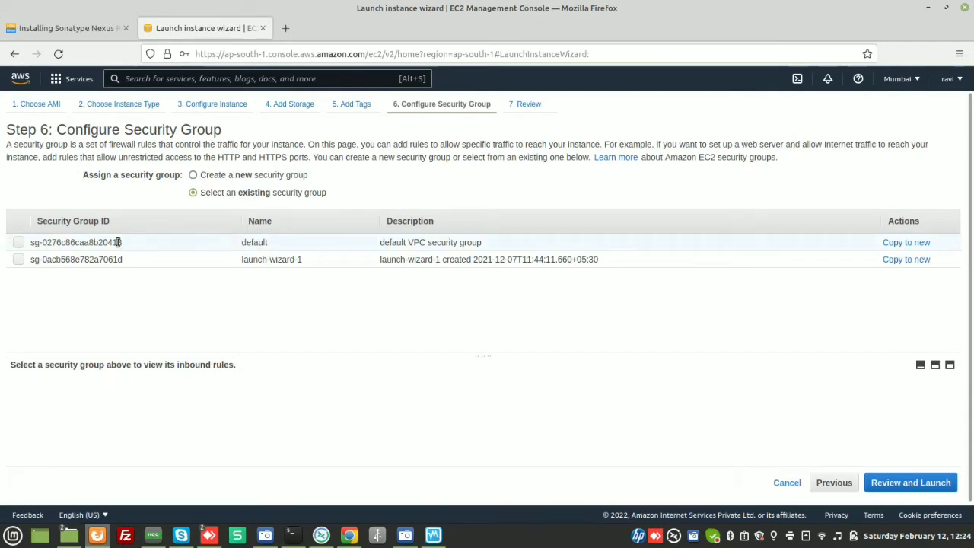
left_click(23, 246)
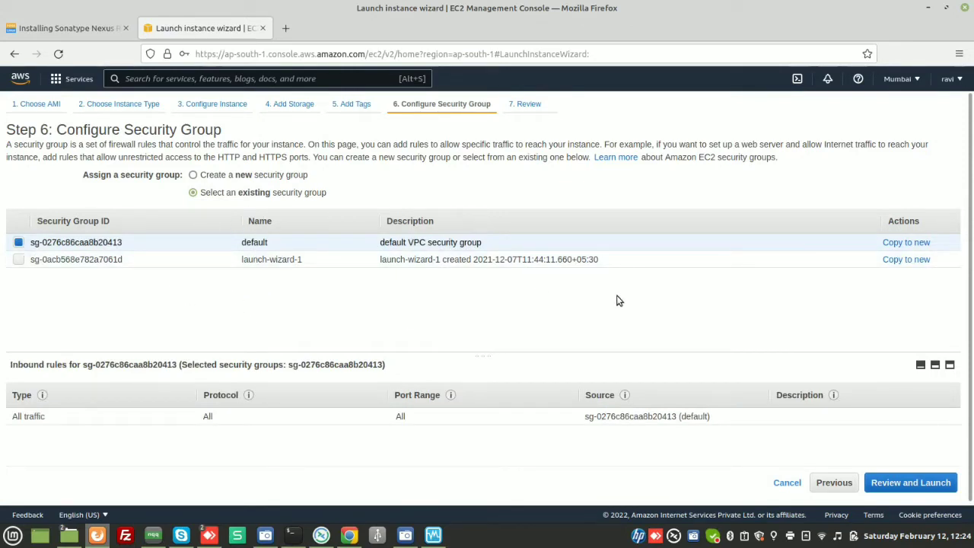
left_click(919, 484)
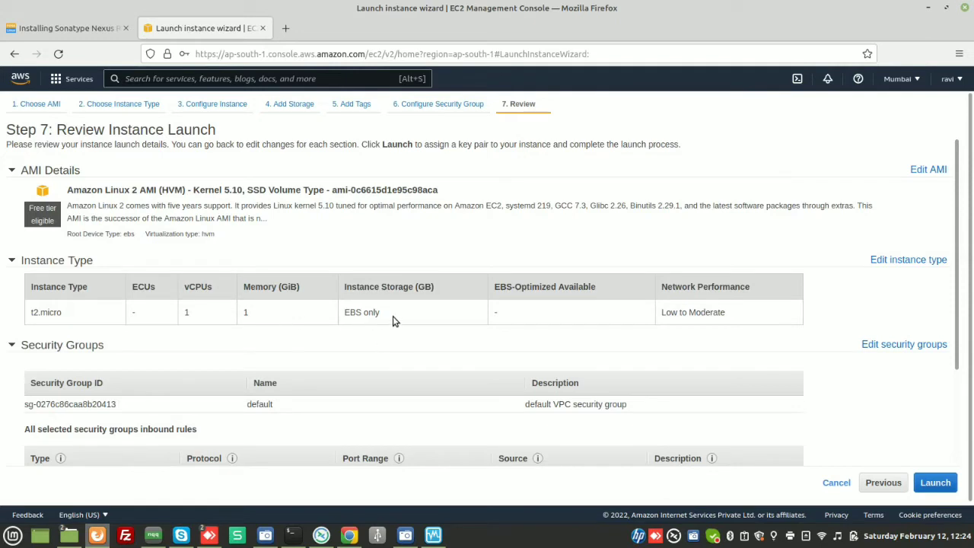
- Review the launch summary, expanding and collapsing the instance details and storage sections
scroll(432, 354, "down", 3)
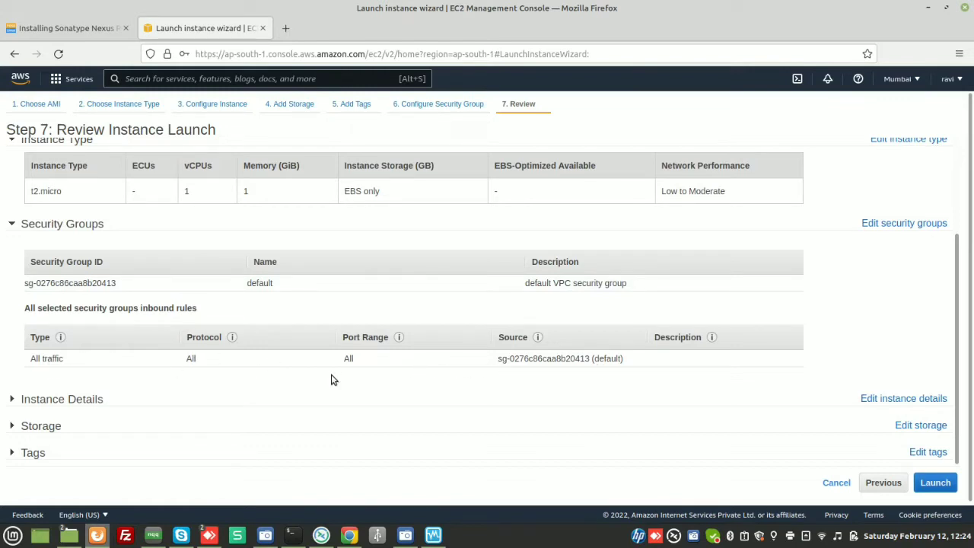
left_click_drag(64, 361, 23, 361)
left_click(13, 400)
scroll(121, 392, "down", 6)
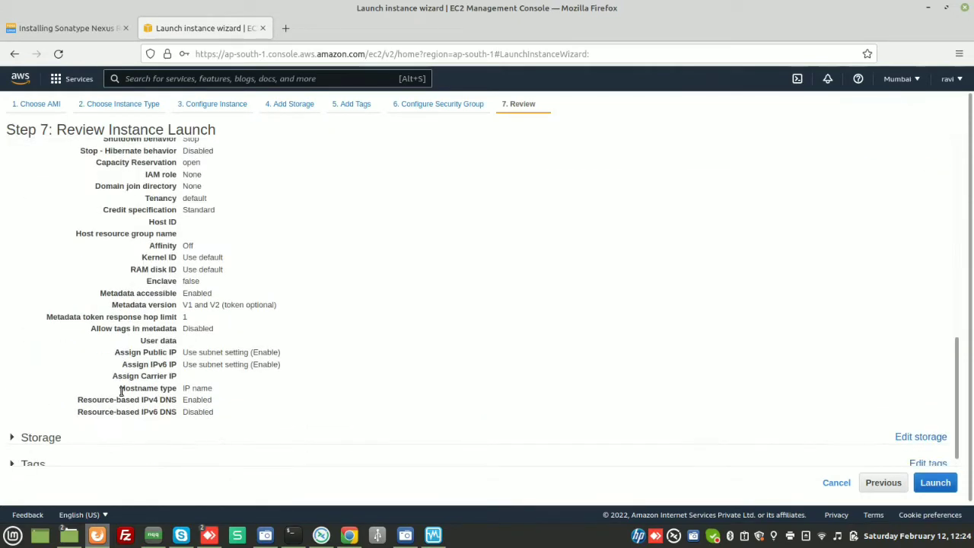
scroll(120, 391, "up", 5)
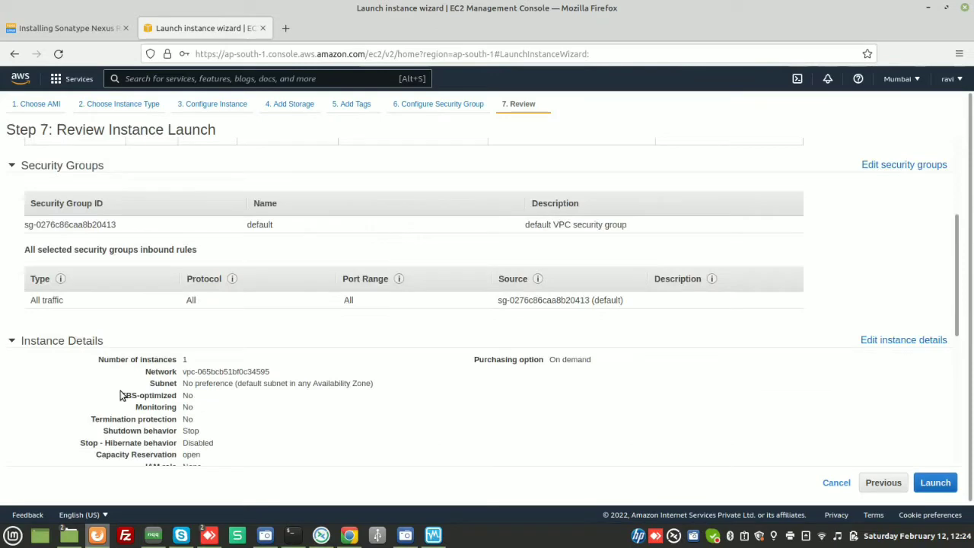
left_click(20, 342)
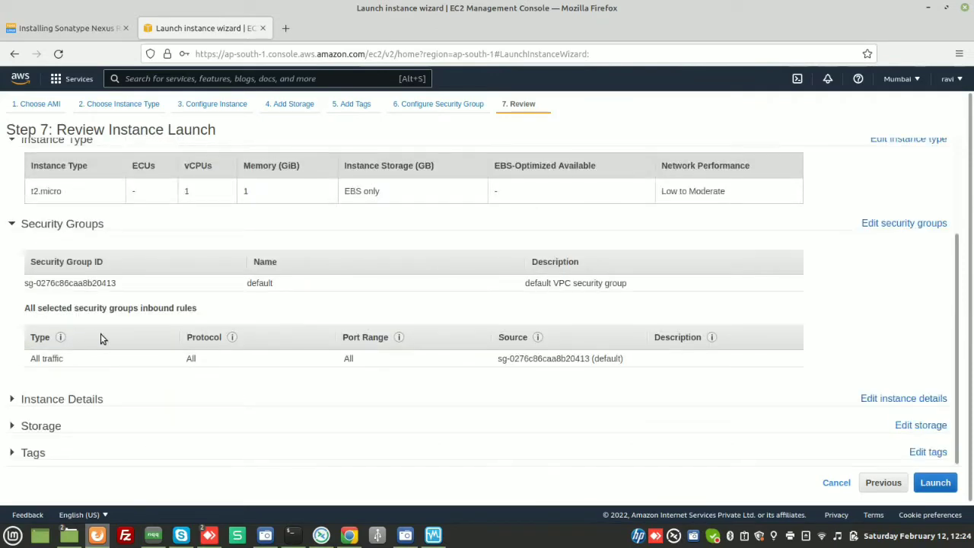
left_click(14, 425)
scroll(152, 383, "down", 2)
scroll(48, 413, "up", 5)
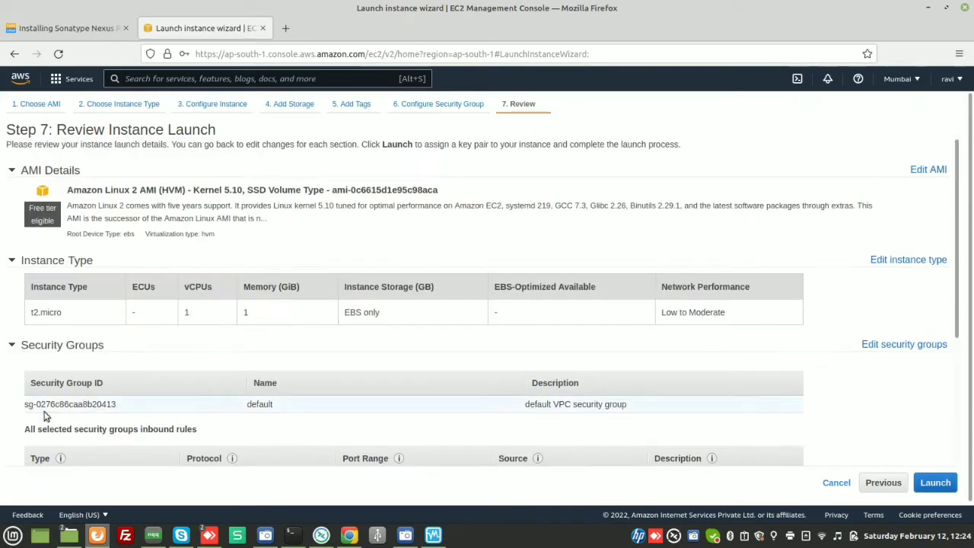
scroll(109, 381, "down", 5)
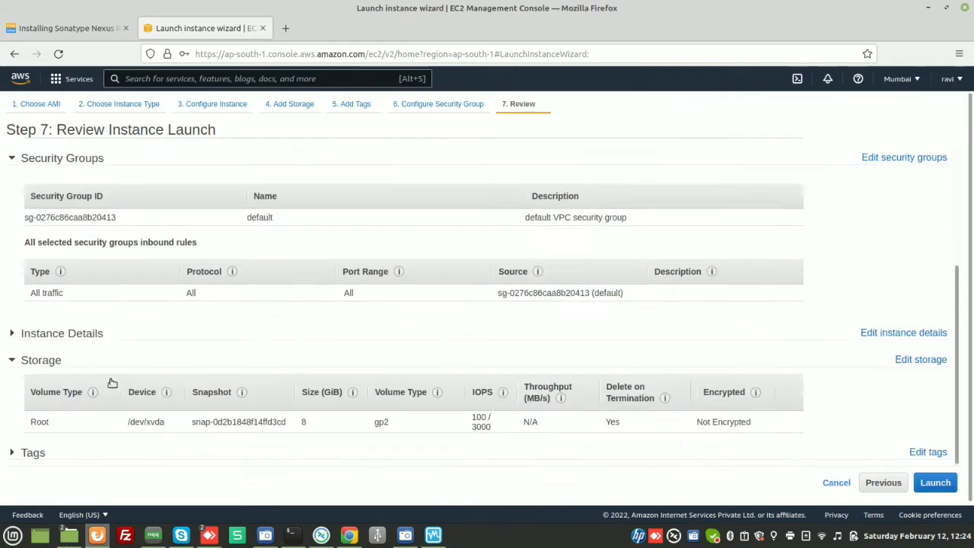
left_click(42, 362)
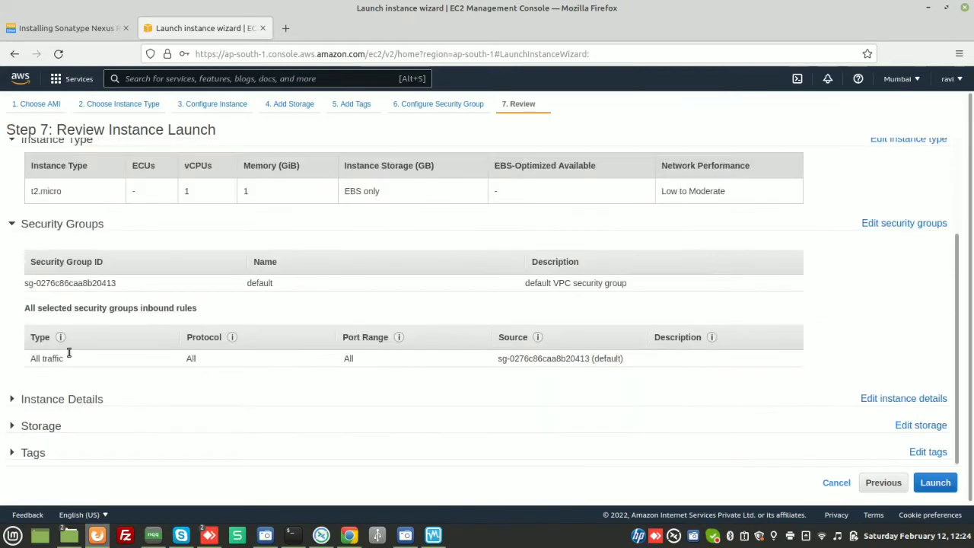
- Launch the instance and choose to create a new key pair
left_click(942, 481)
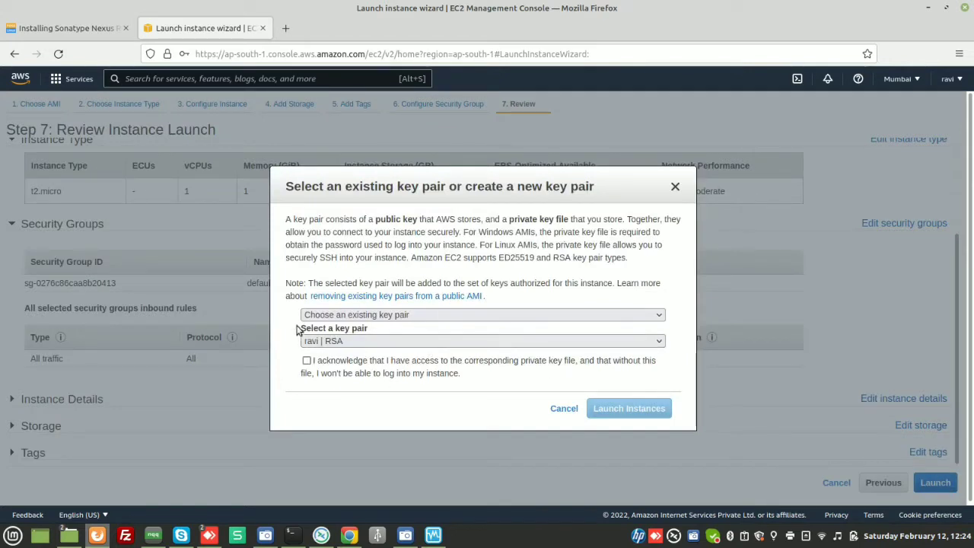
left_click(441, 314)
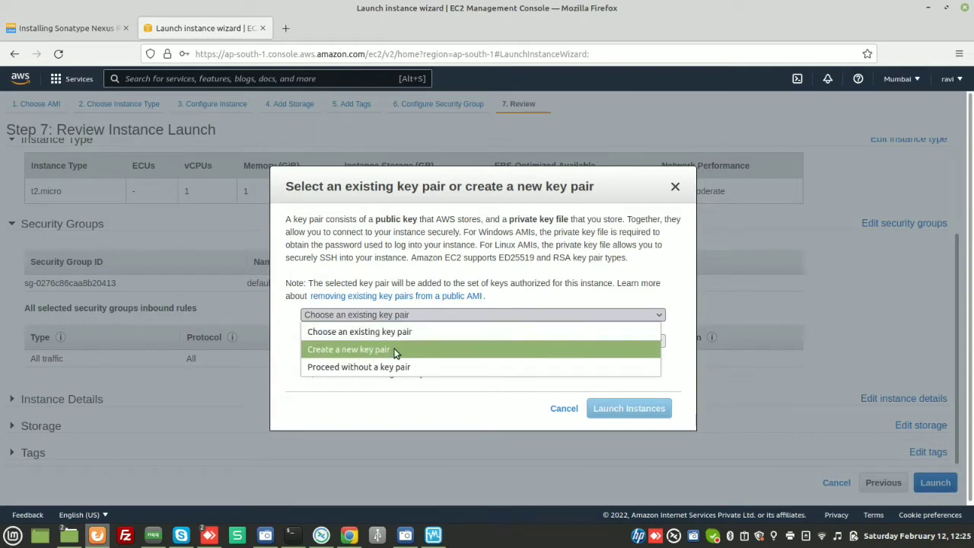
left_click(394, 350)
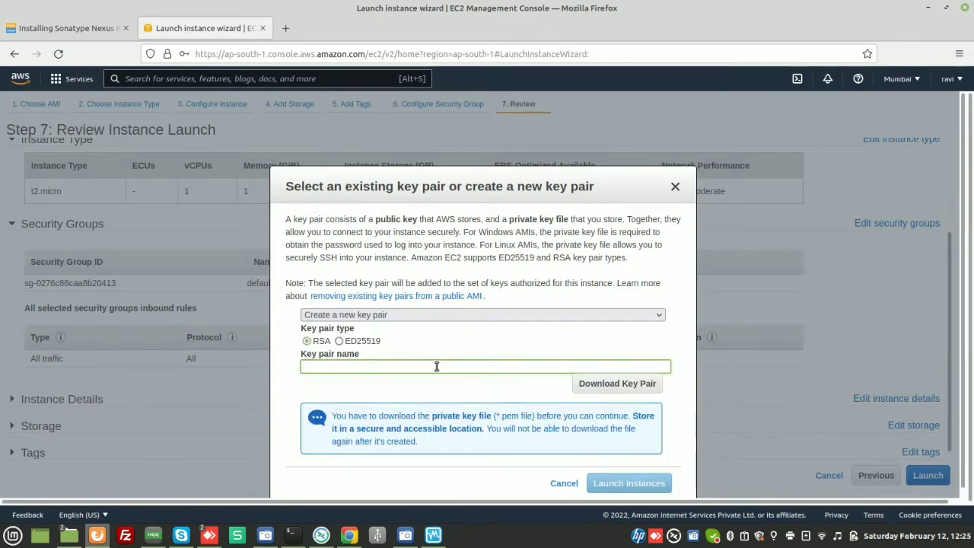
- Switch to choosing the existing RSA key pair, acknowledge access to its private key file, and launch the instance
type("anyname")
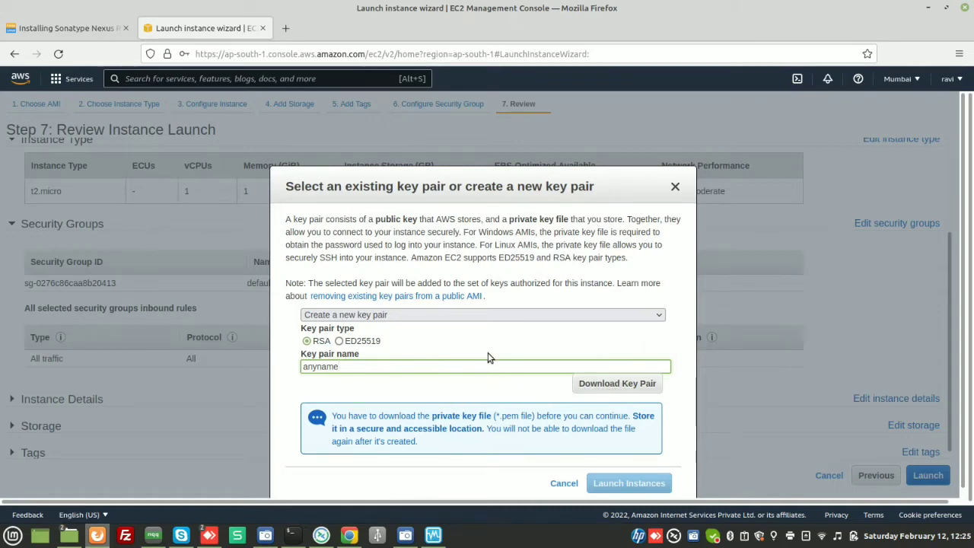
left_click(441, 318)
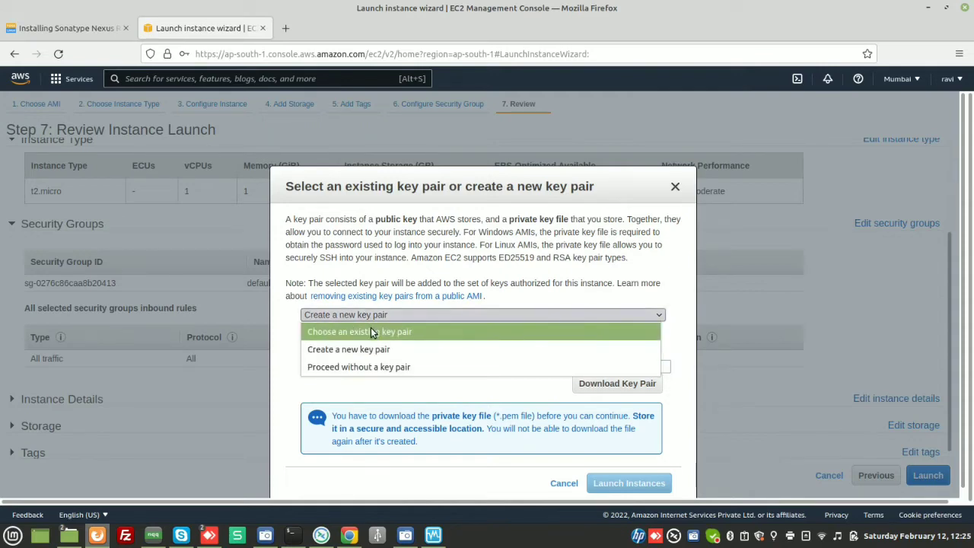
left_click(373, 332)
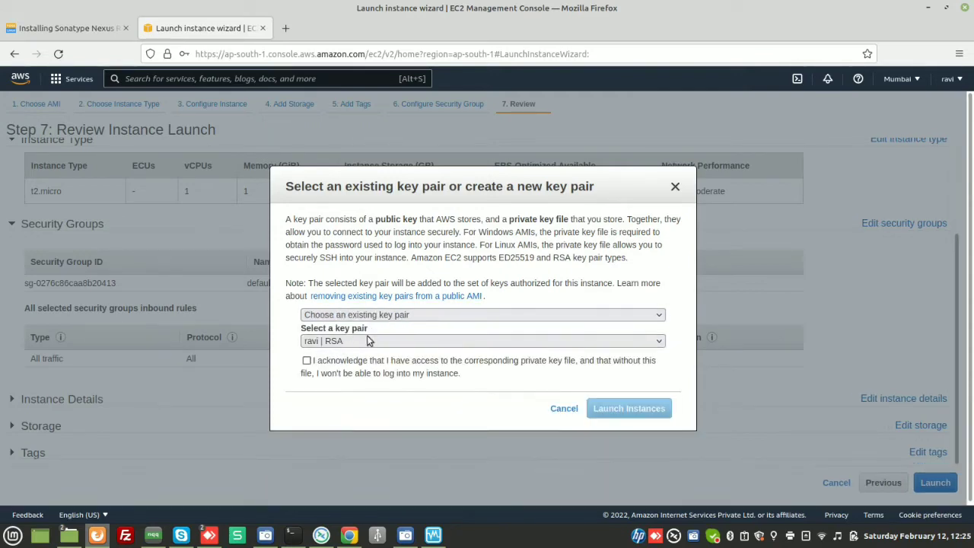
left_click(306, 361)
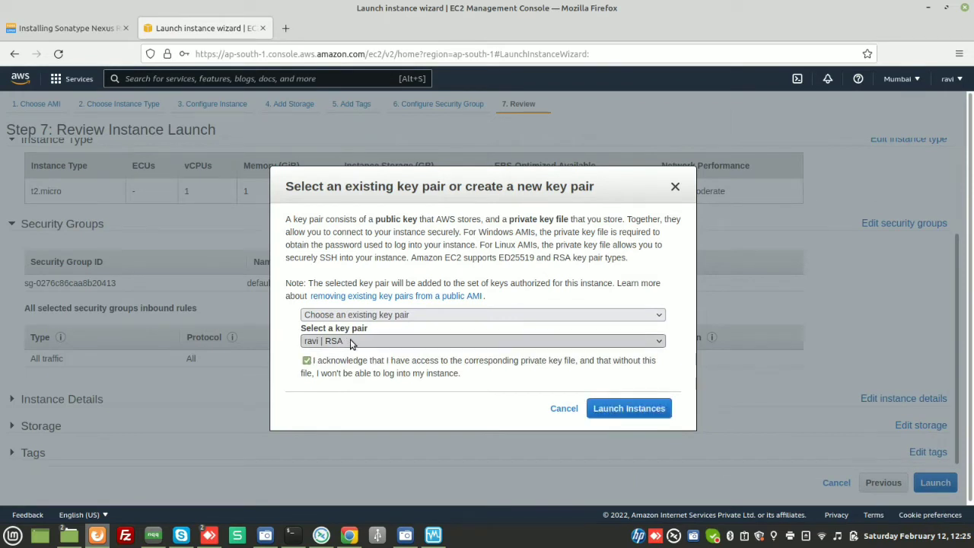
left_click(639, 415)
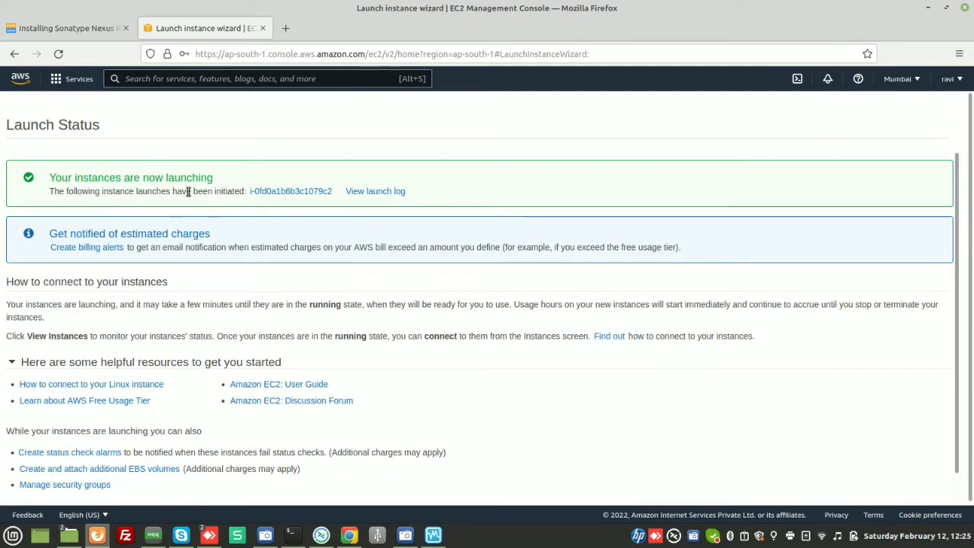
- Open the new instance from the launch status page and name it test-server
left_click(303, 191)
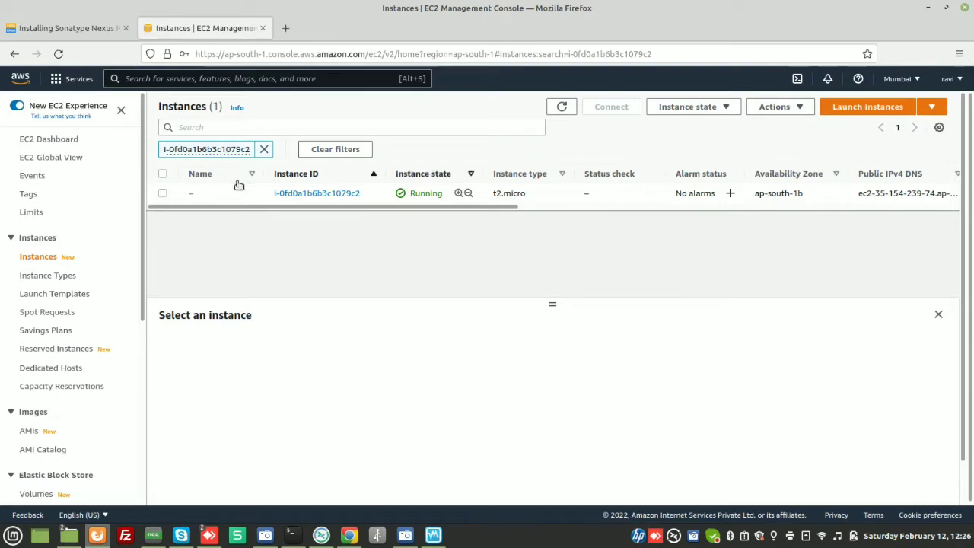
left_click(201, 195)
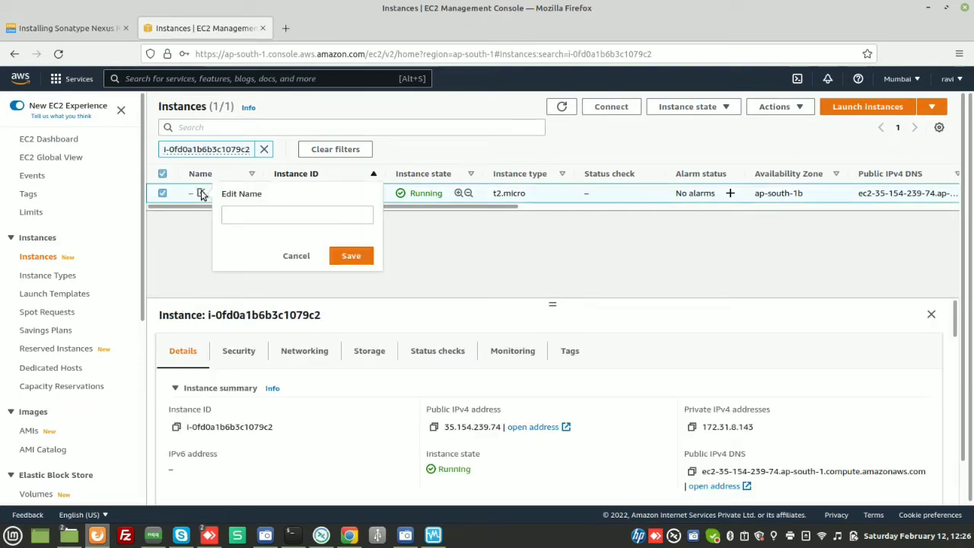
left_click(233, 213)
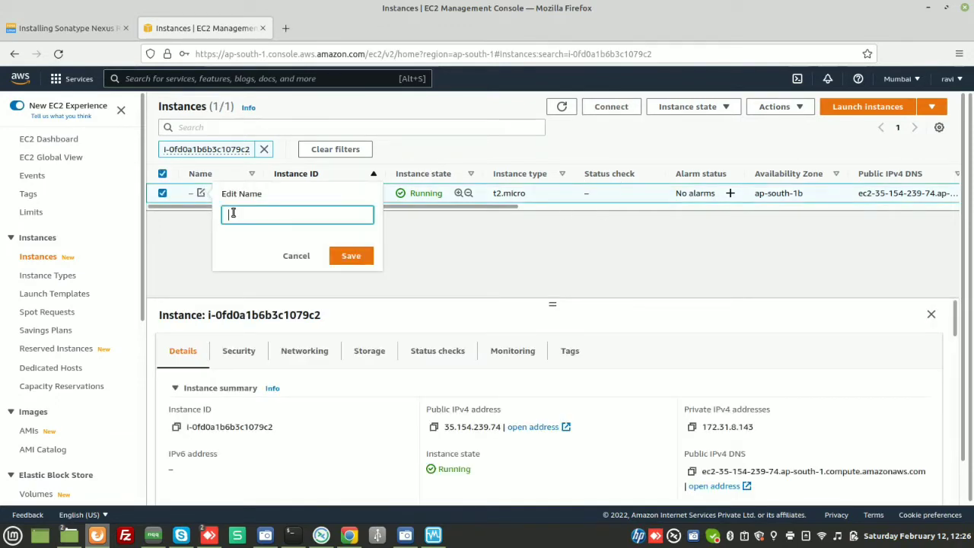
type("test")
key("BackSpace")
type("-server")
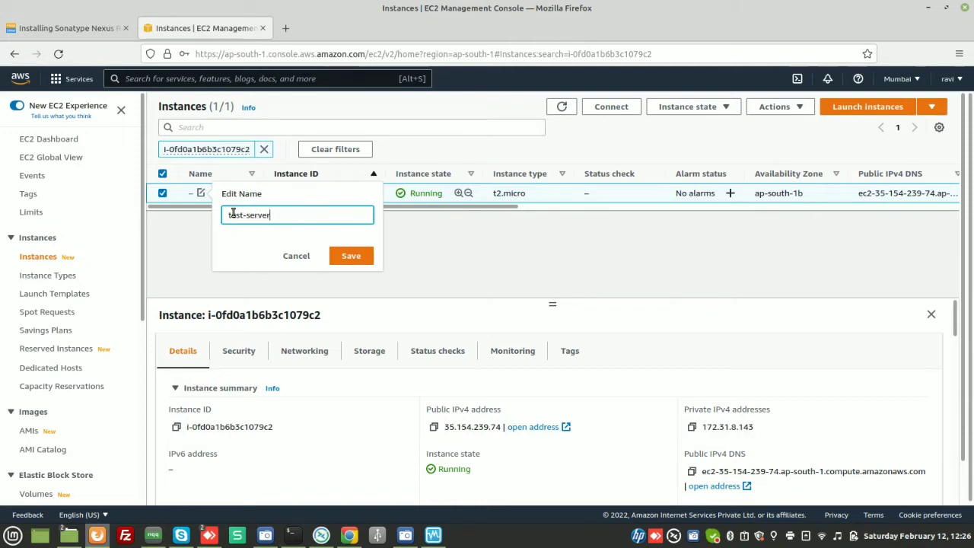
left_click(351, 259)
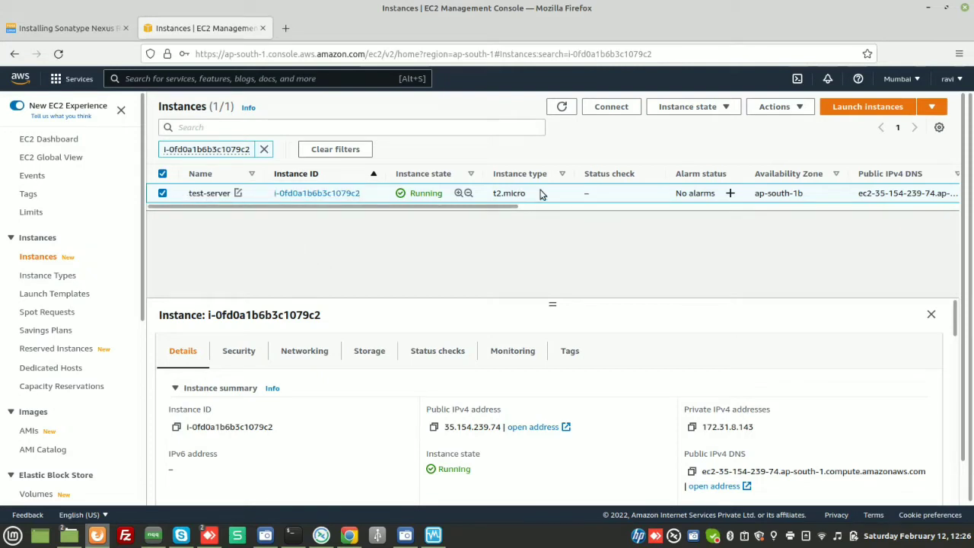
- Refresh the instance list and check the instance's status checks and availability zone
left_click(562, 107)
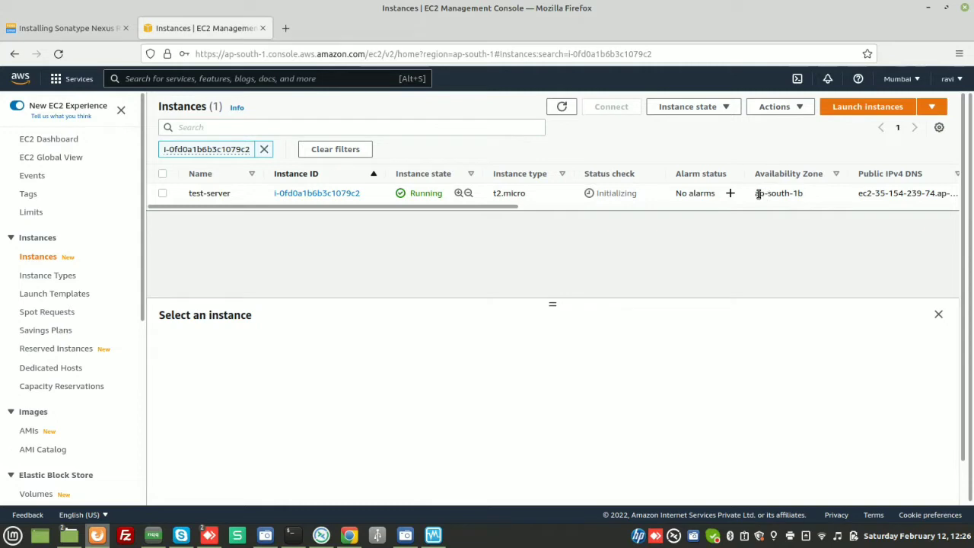
left_click_drag(756, 193, 807, 201)
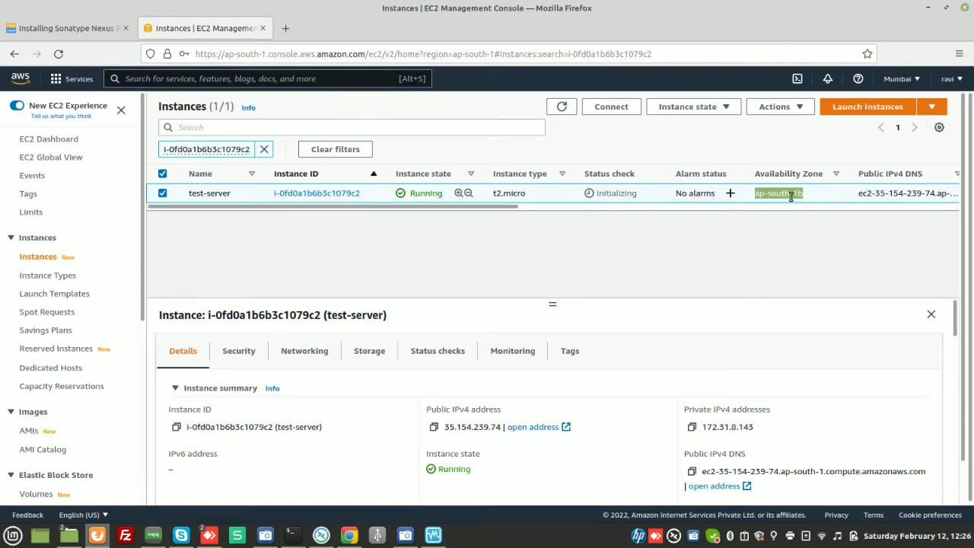
left_click(791, 196)
left_click_drag(756, 195, 801, 197)
left_click(564, 107)
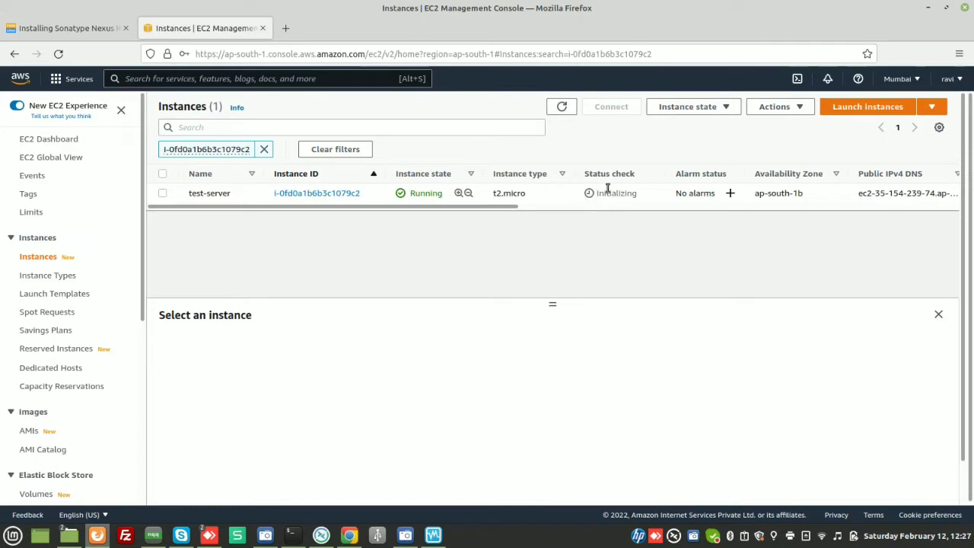
left_click(564, 109)
- In a terminal, change into the personal_key folder under Documents and list its files
mouse_move(67, 538)
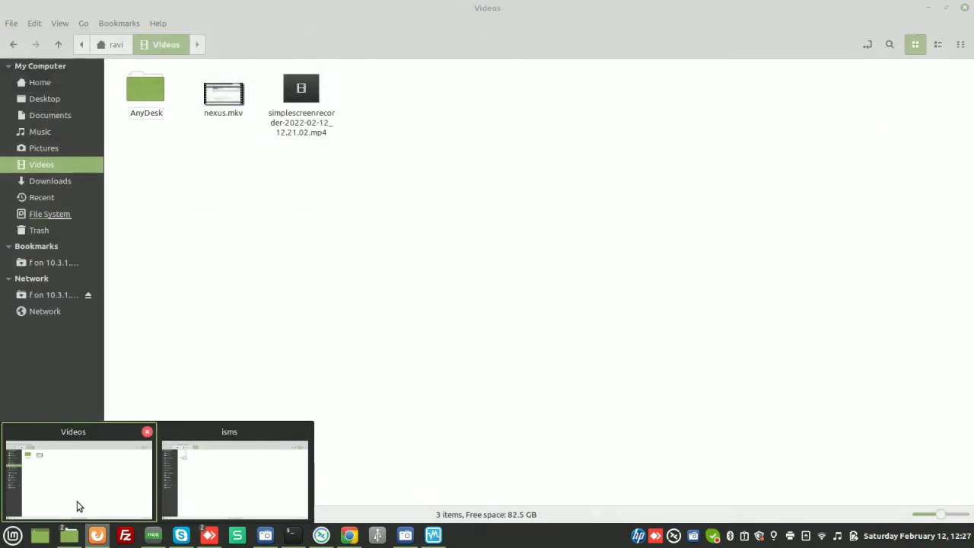
left_click(78, 503)
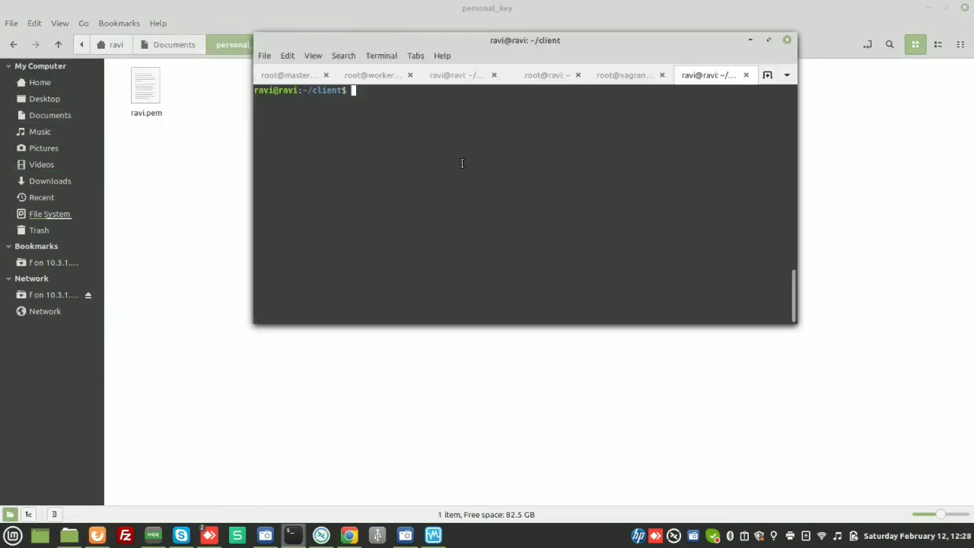
type("cd /home/ravi/Do")
key("Tab")
type("per")
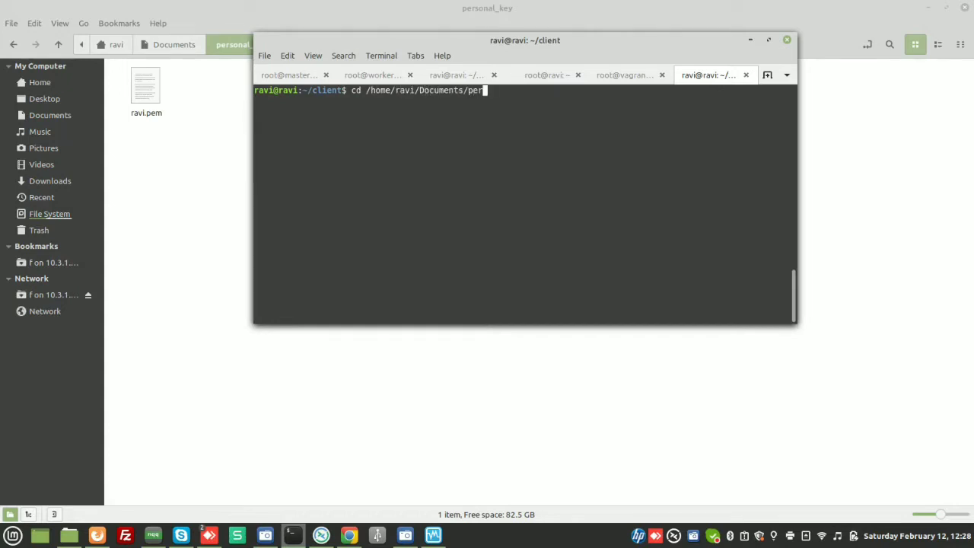
key("Tab")
key("Return")
type("ls")
key("Return")
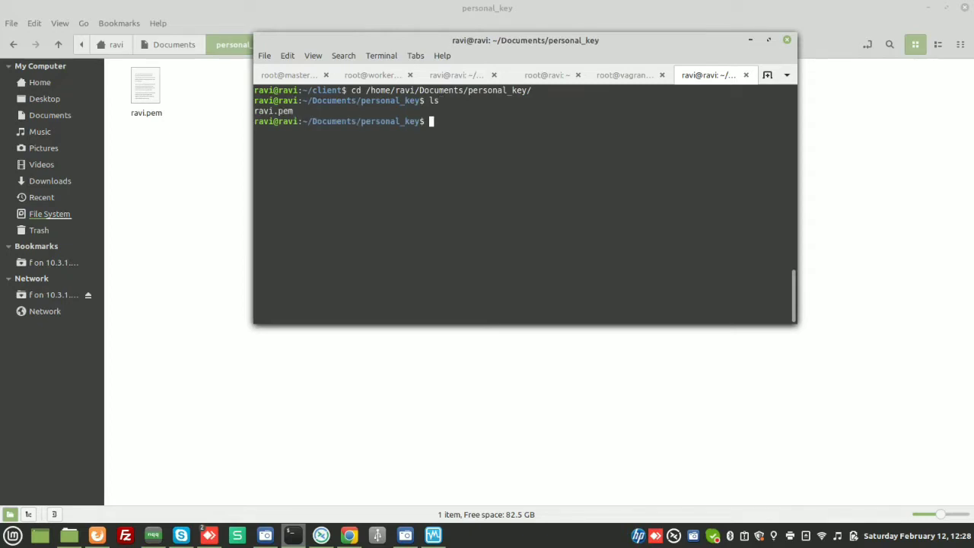
- List the key file's detailed permissions in the terminal
triple_click(294, 111)
double_click(294, 111)
left_click(363, 111)
type("ch")
key("BackSpace")
key("BackSpace")
type("ll")
key("Return")
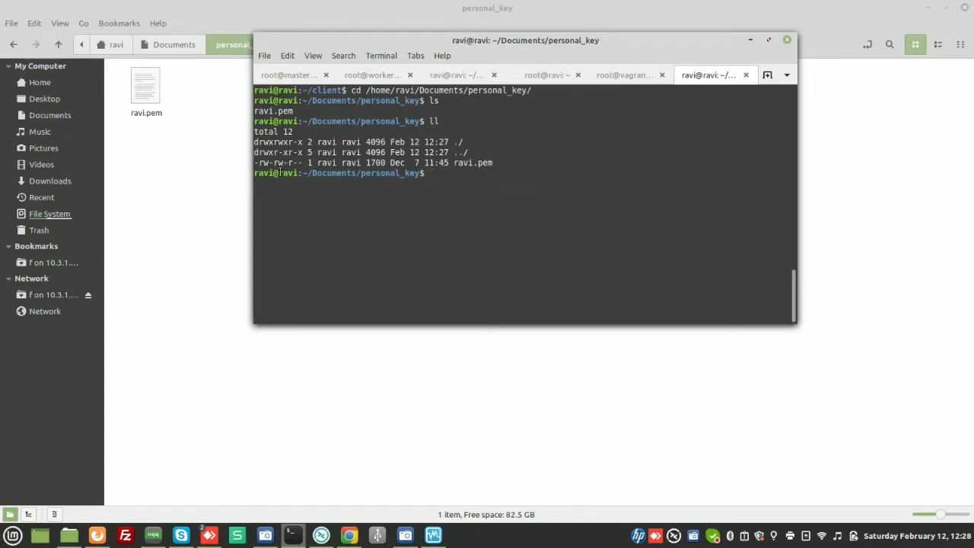
left_click_drag(255, 163, 303, 163)
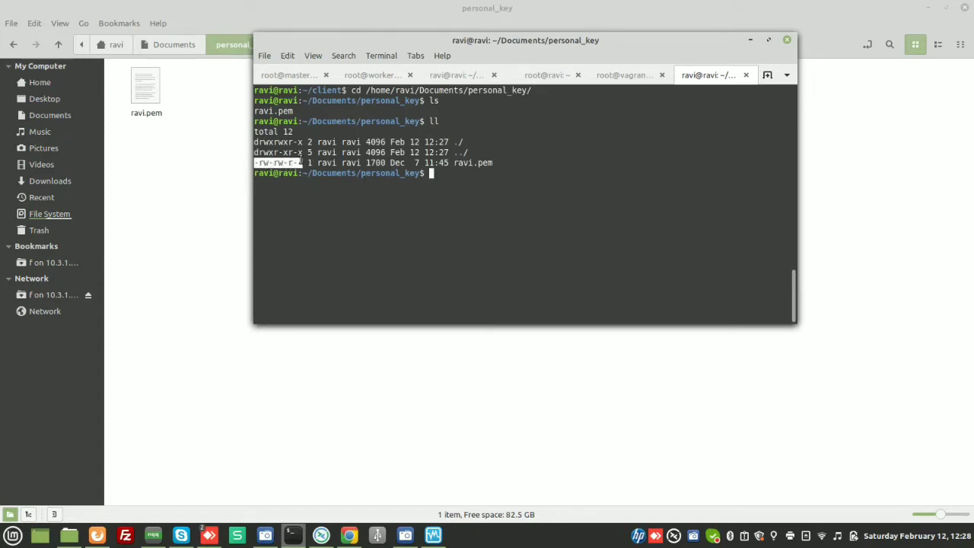
left_click(297, 163)
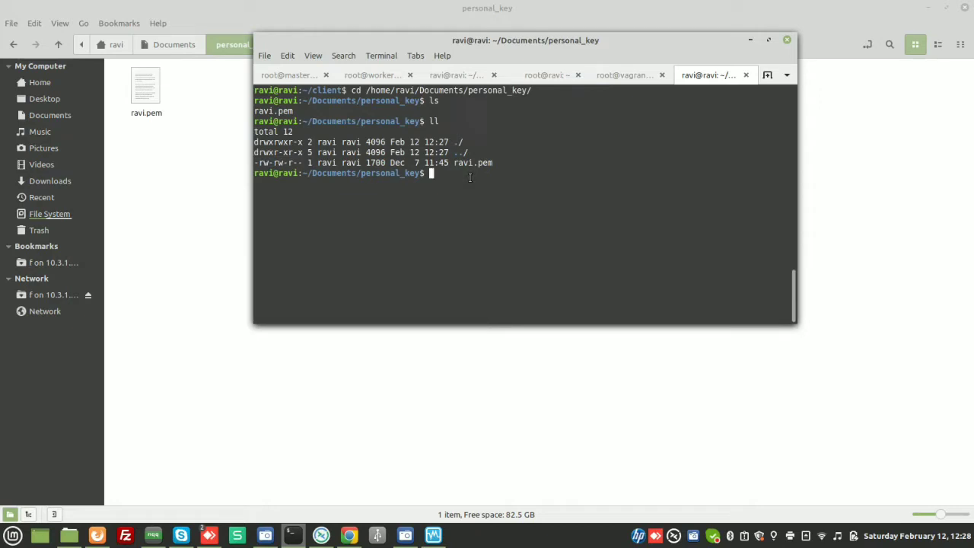
- Restrict the .pem key file to read-only for the owner with chmod 400 and list permissions again
type("chmod 400 ra")
key("Tab")
key("Return")
type("ll")
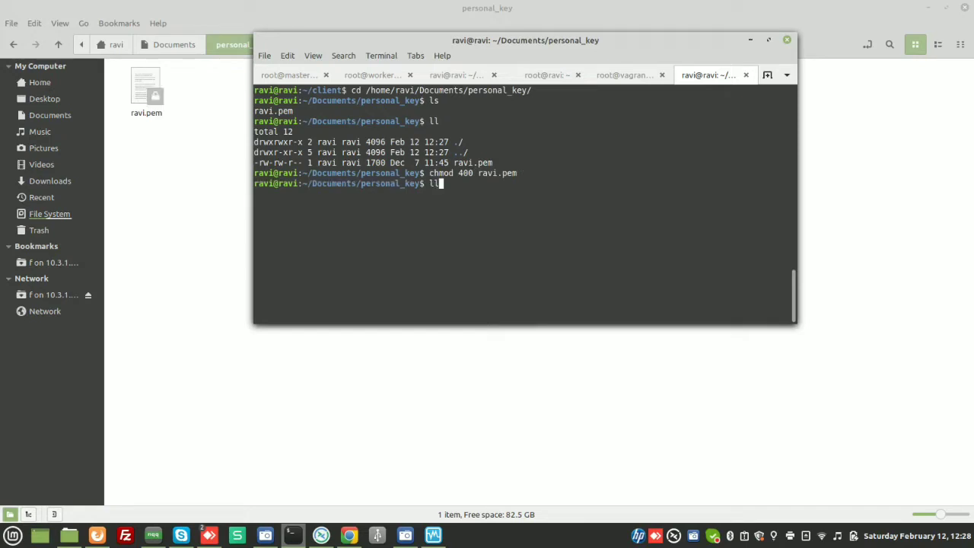
key("Return")
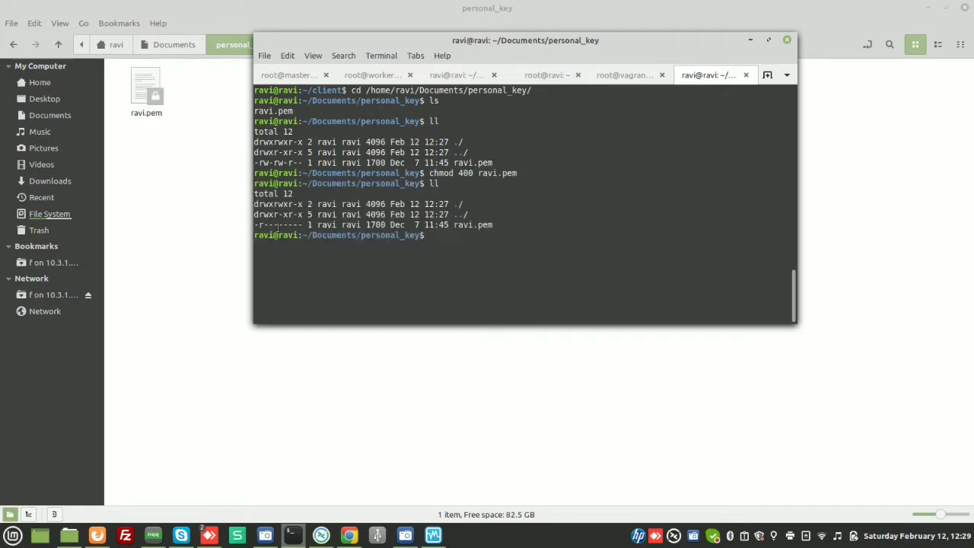
left_click_drag(256, 226, 313, 225)
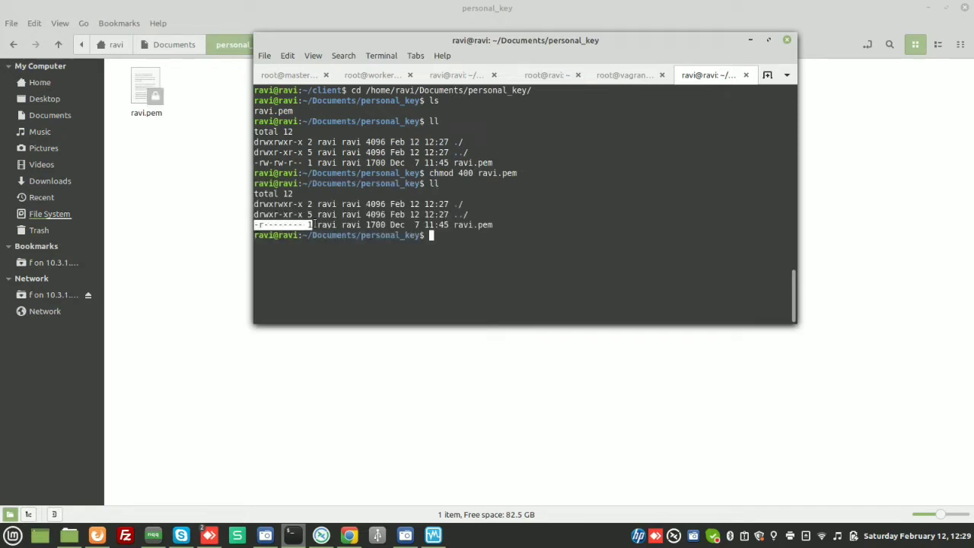
left_click(482, 243)
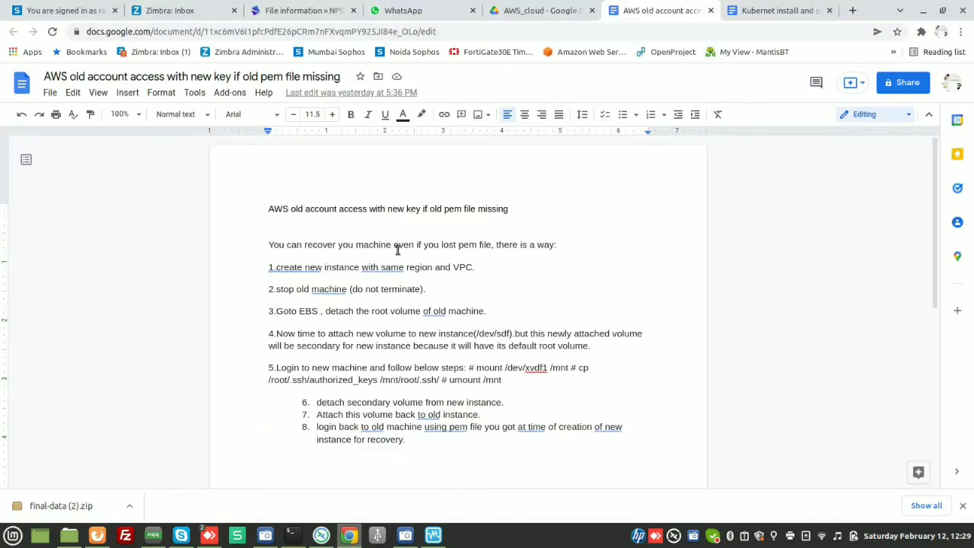
left_click(92, 537)
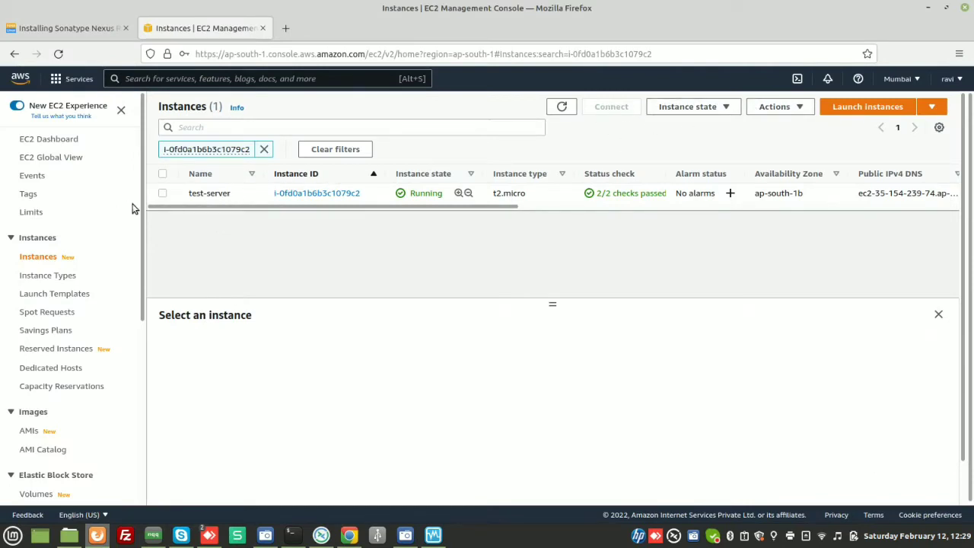
- Open the Connect page for test-server, keep the ec2-user user name, and copy its public IP address
left_click(163, 194)
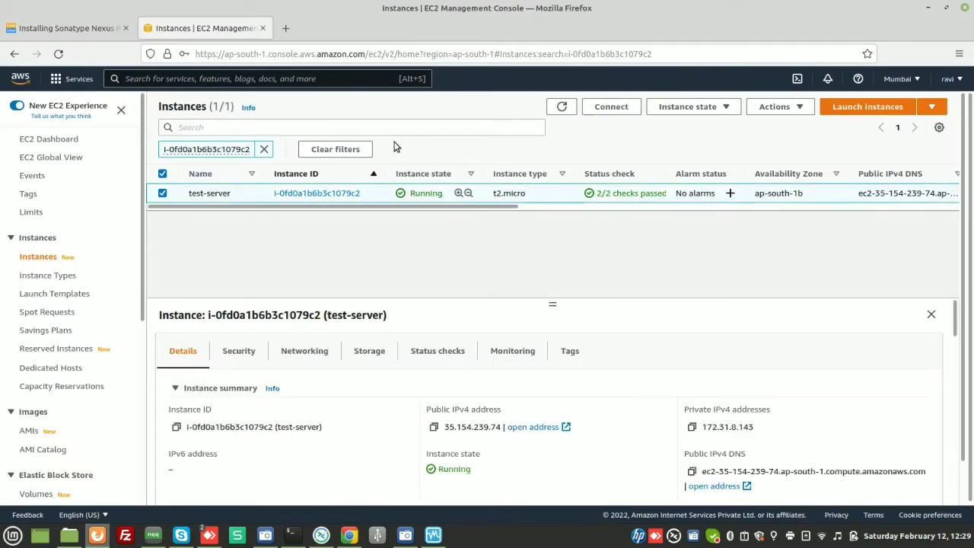
left_click(623, 106)
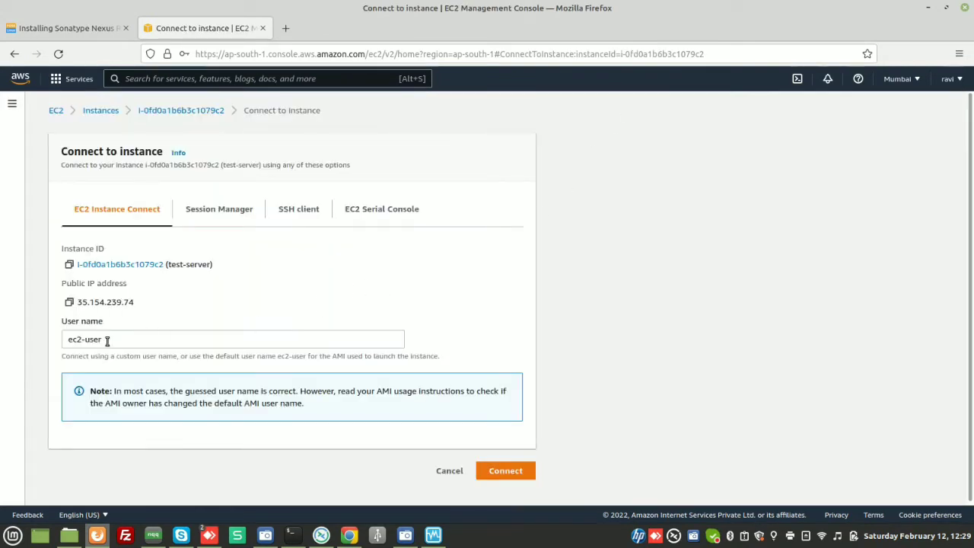
left_click_drag(107, 341, 55, 345)
key("BackSpace")
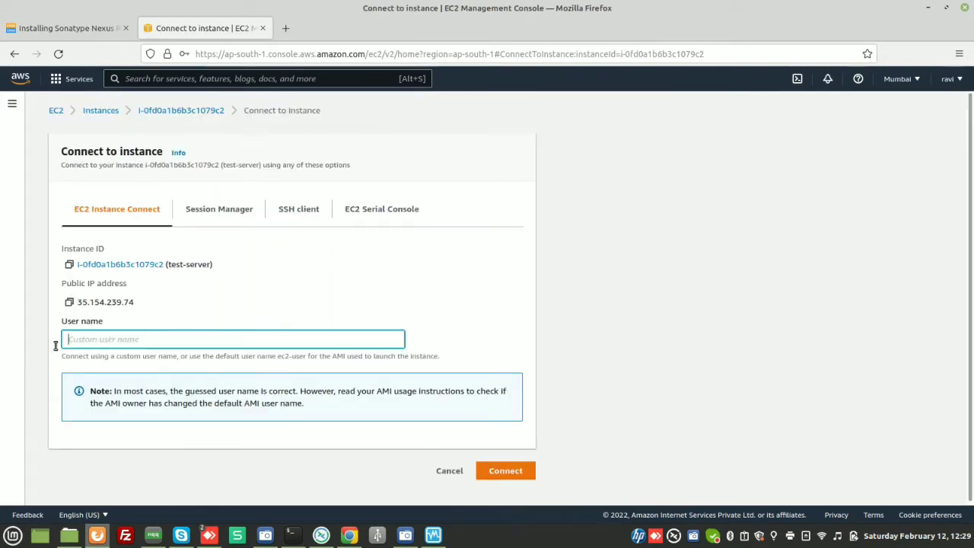
left_click(250, 299)
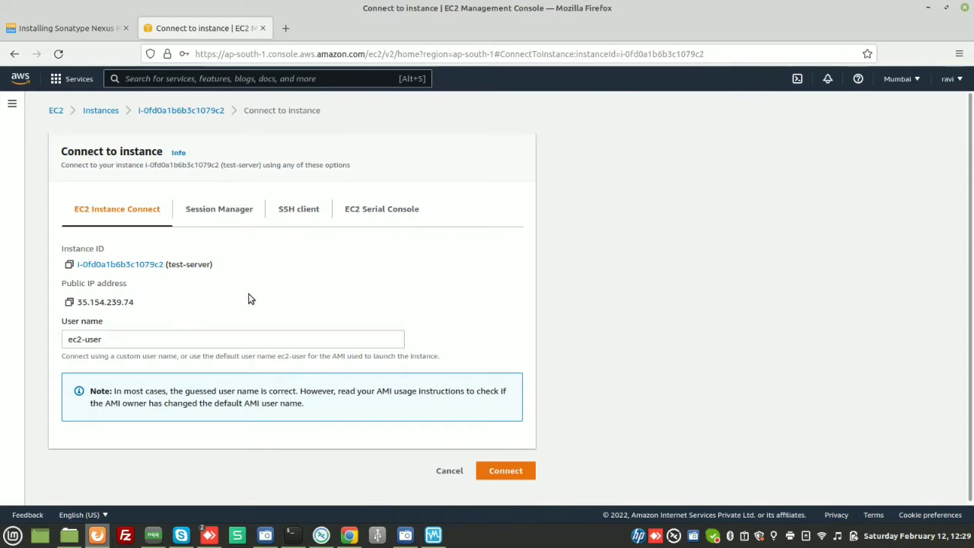
left_click(70, 303)
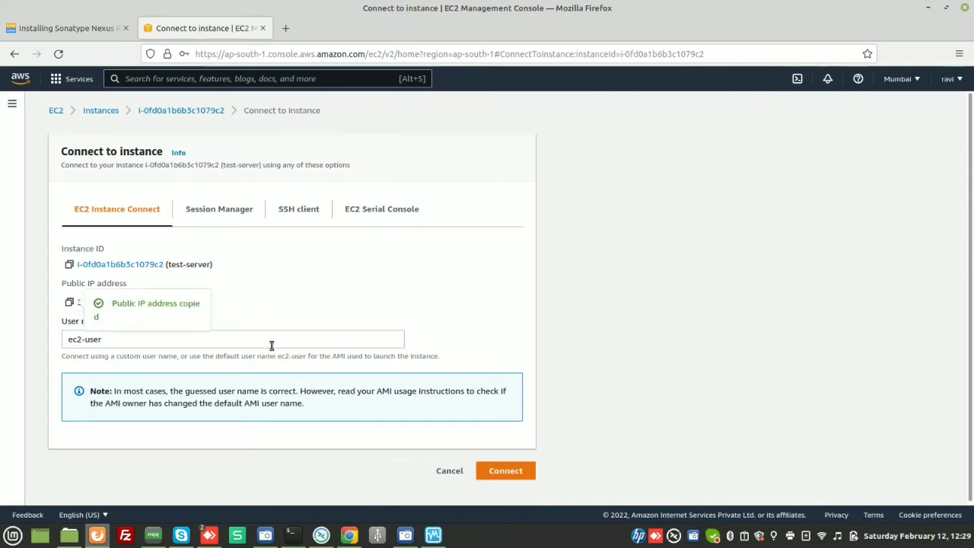
left_click(292, 535)
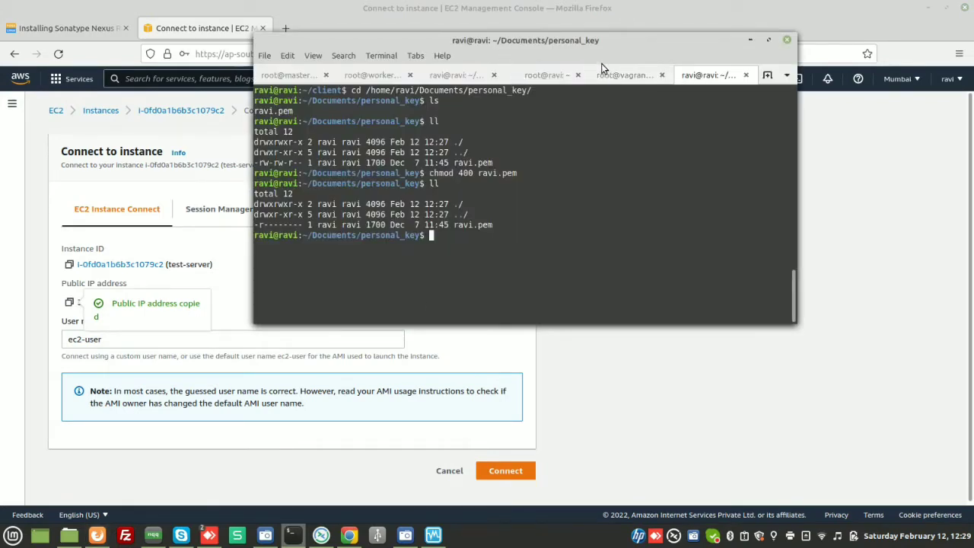
type("ssh -i")
left_click_drag(455, 224, 492, 226)
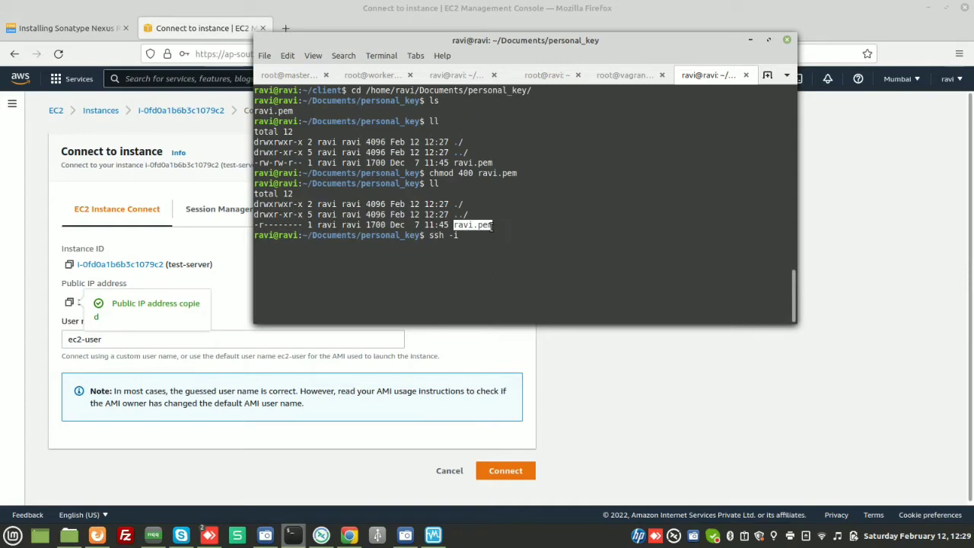
type("ravi.pem")
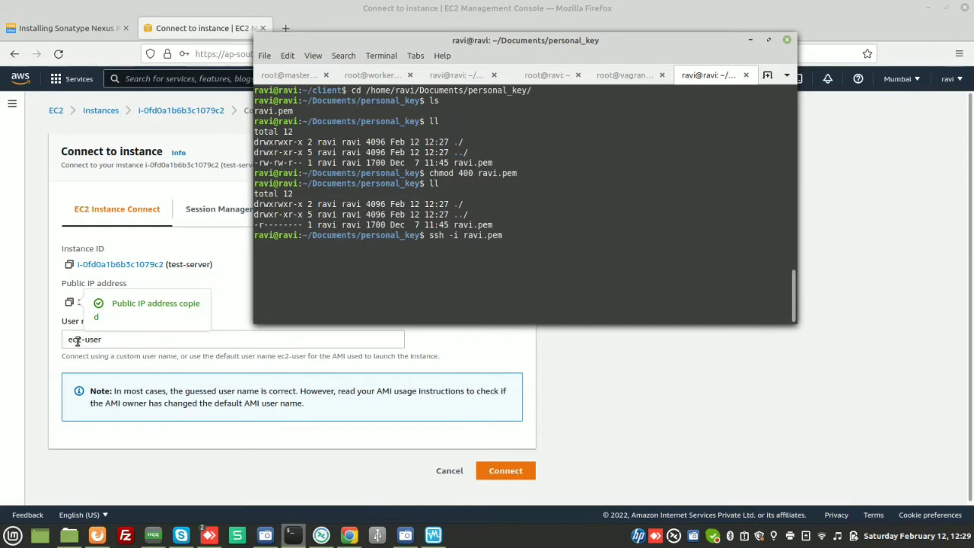
type("ec2-user@")
left_click(234, 290)
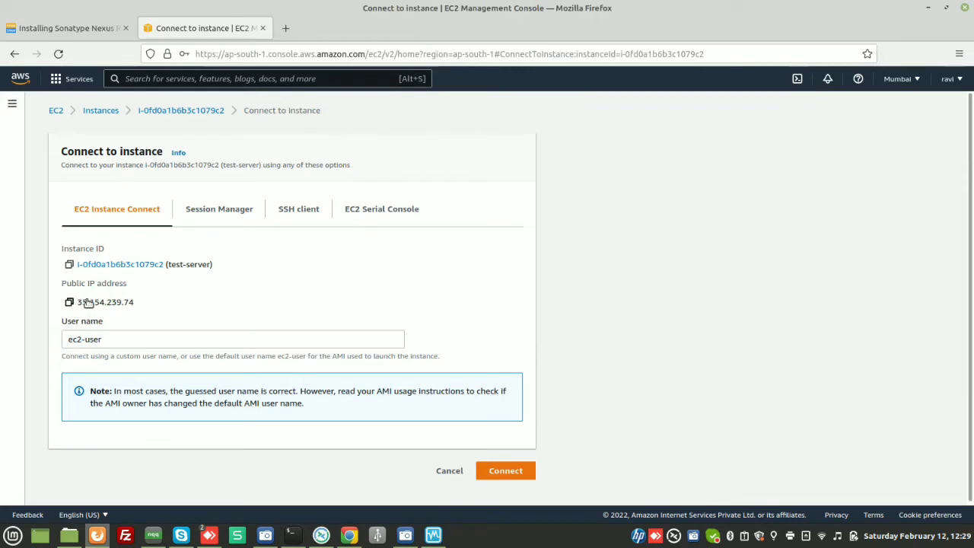
left_click(291, 535)
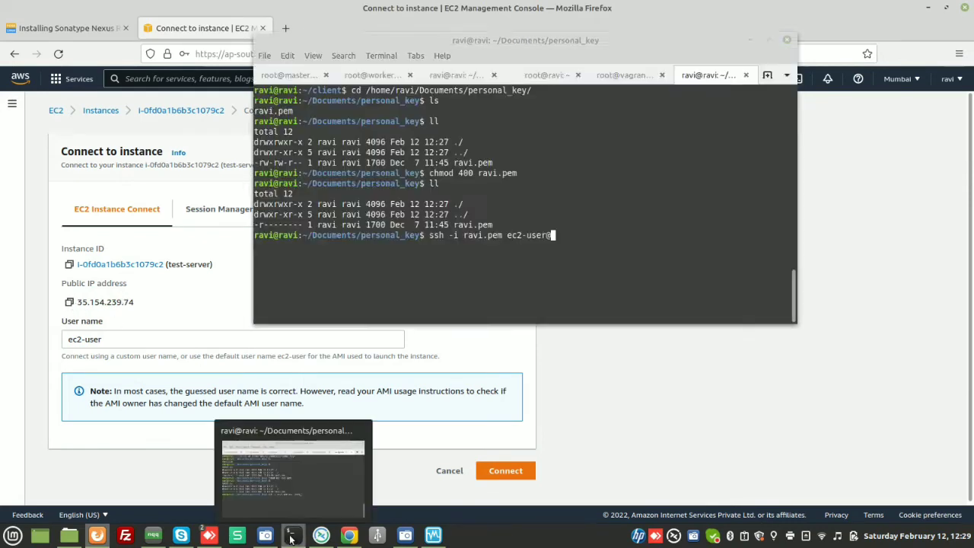
key("ctrl+shift+v")
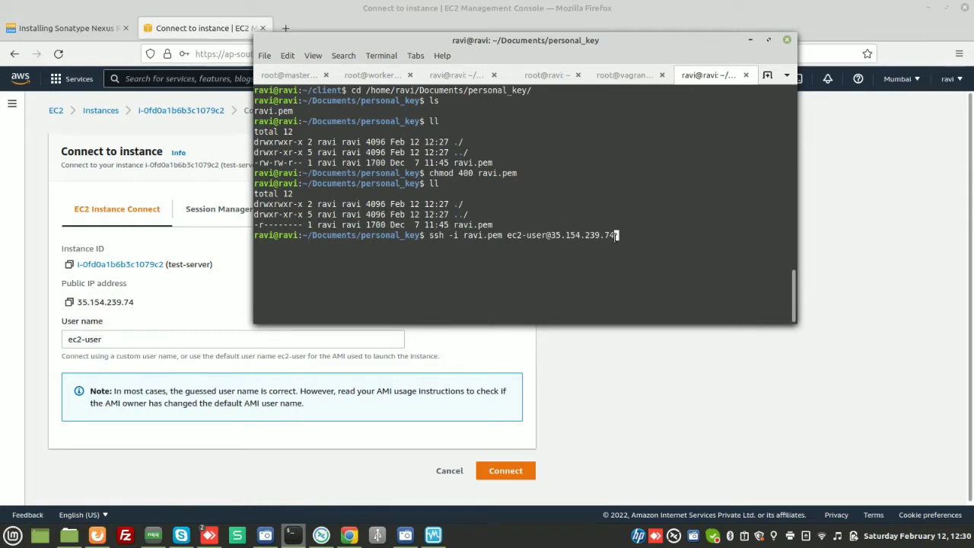
key("Return")
- Open the inbound rules editor of the default security group attached to test-server
left_click(97, 536)
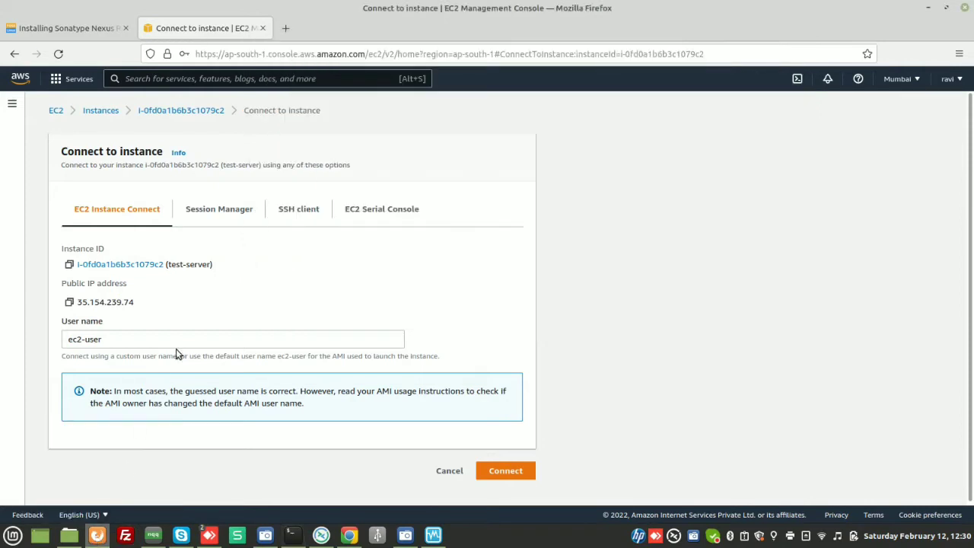
left_click(16, 54)
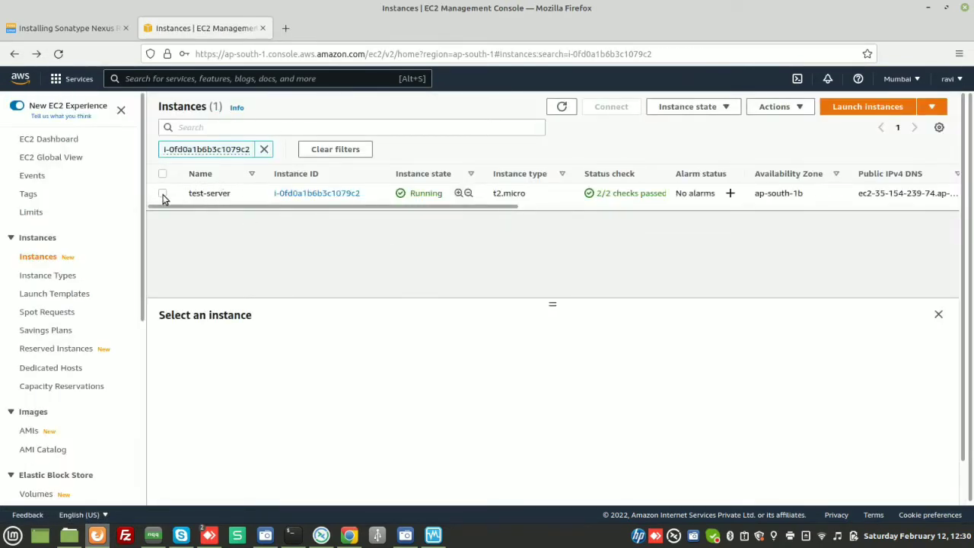
left_click(163, 195)
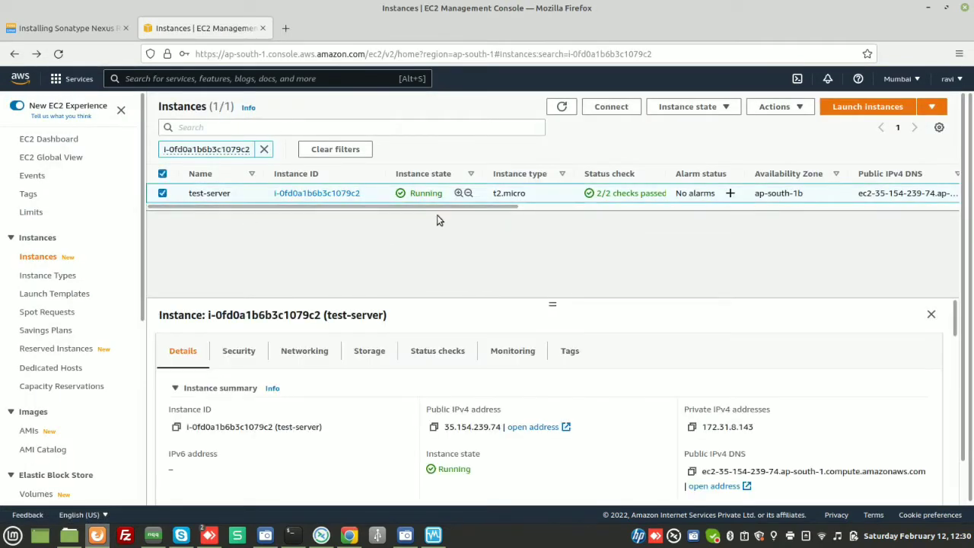
left_click(243, 358)
scroll(359, 370, "down", 3)
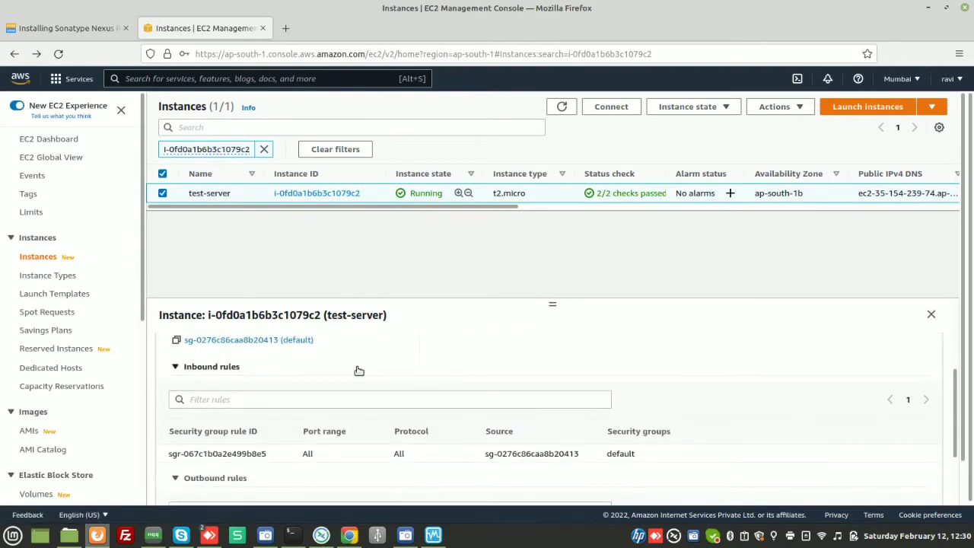
left_click(292, 340)
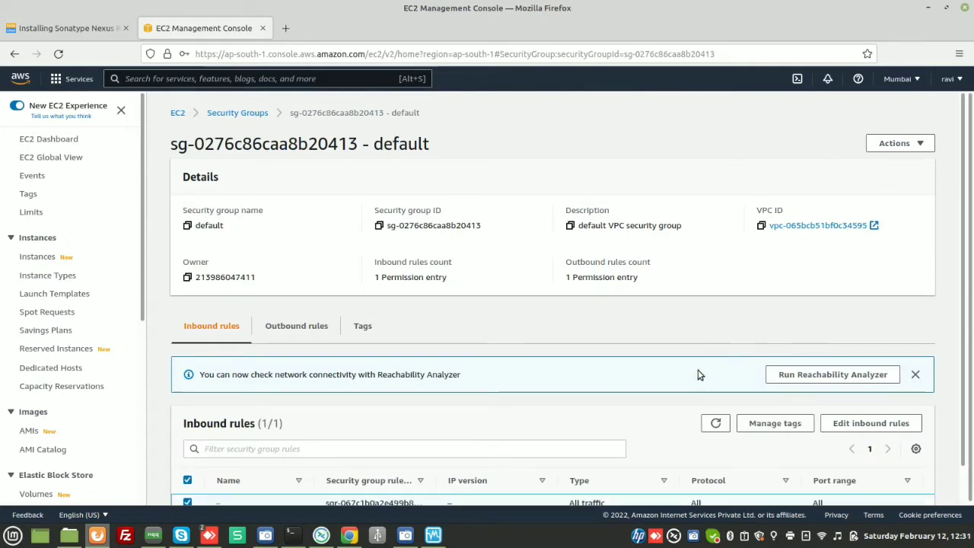
scroll(660, 389, "down", 1)
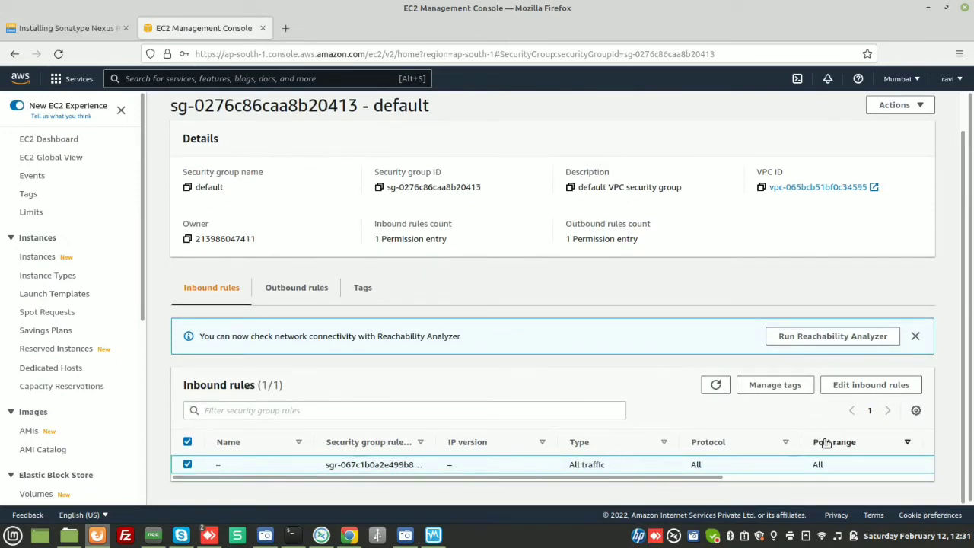
left_click(851, 385)
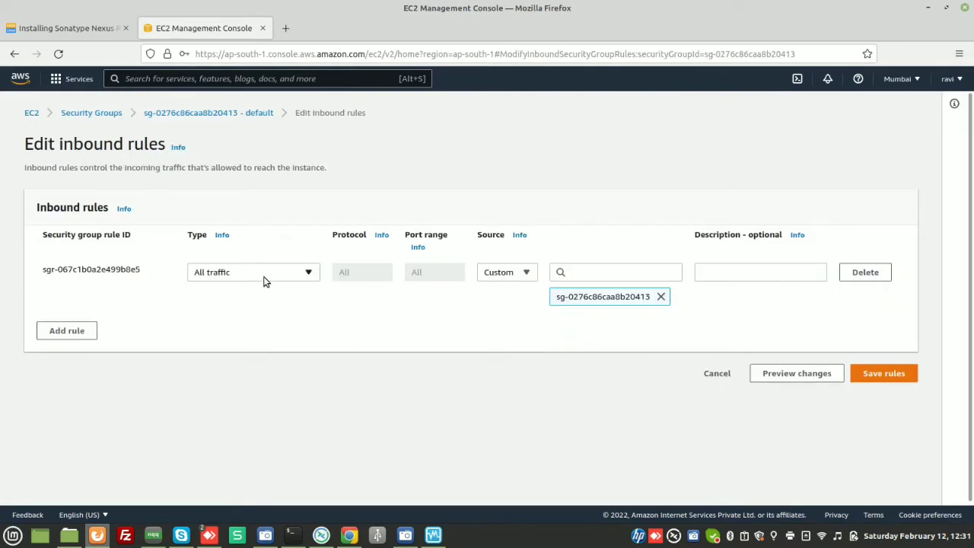
- Add an inbound SSH rule with source 0.0.0.0/0 to the security group and save the rules
left_click(305, 272)
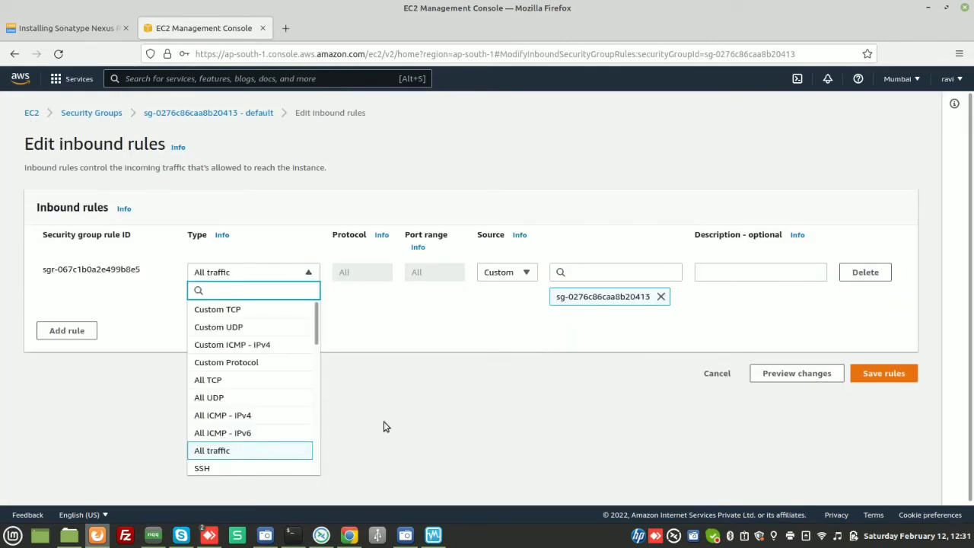
left_click(406, 461)
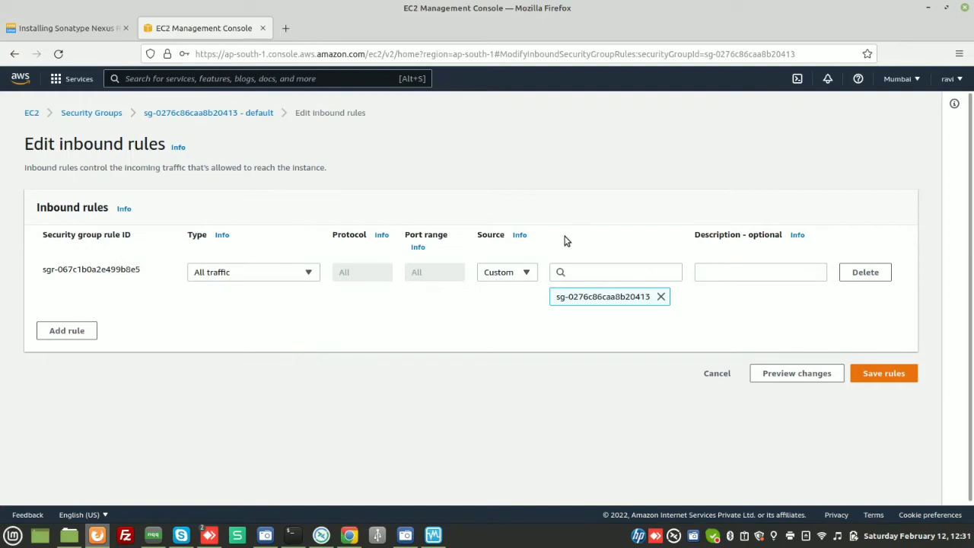
left_click(72, 330)
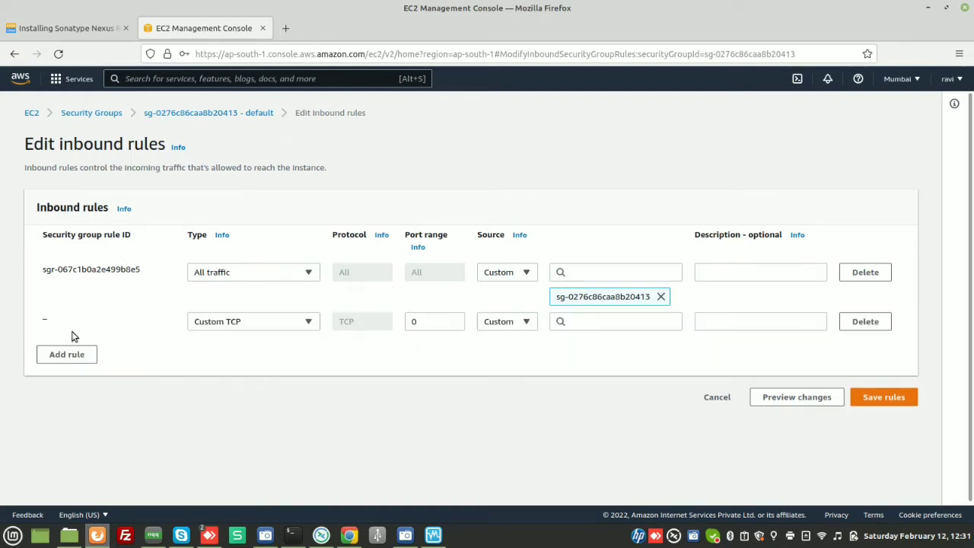
left_click(312, 324)
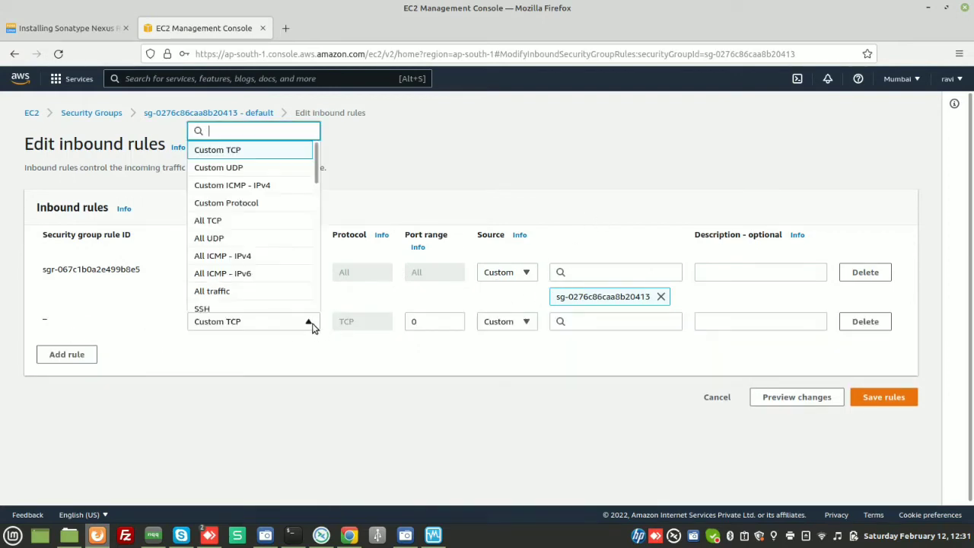
left_click(228, 309)
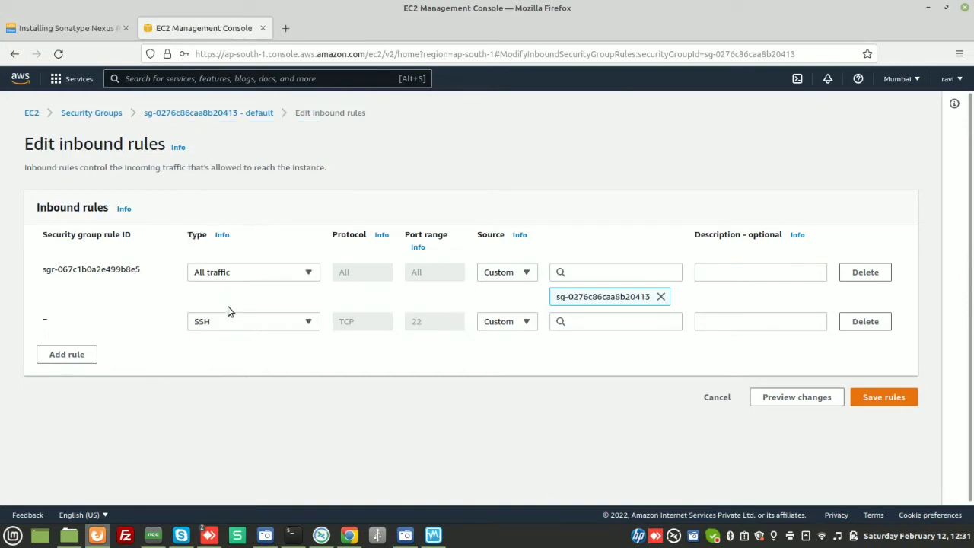
left_click(606, 321)
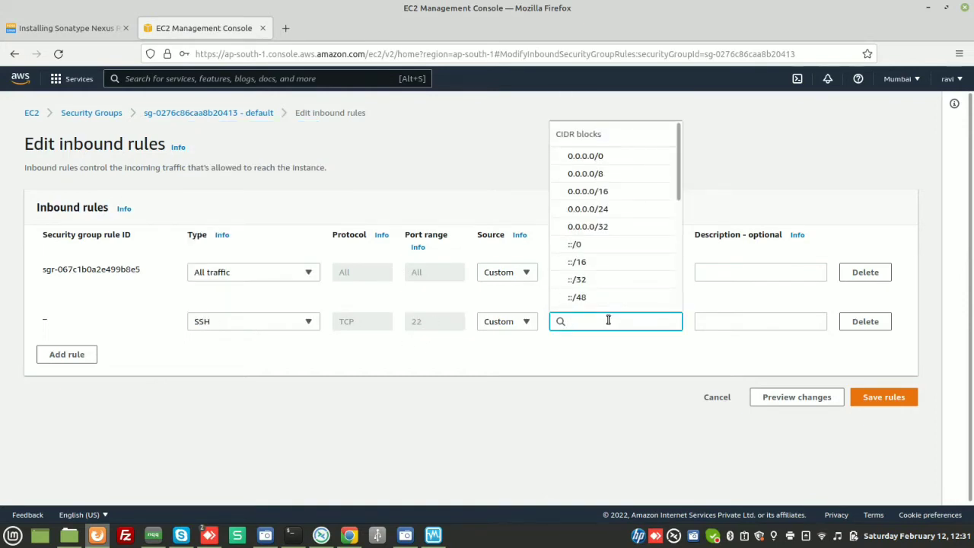
type("0")
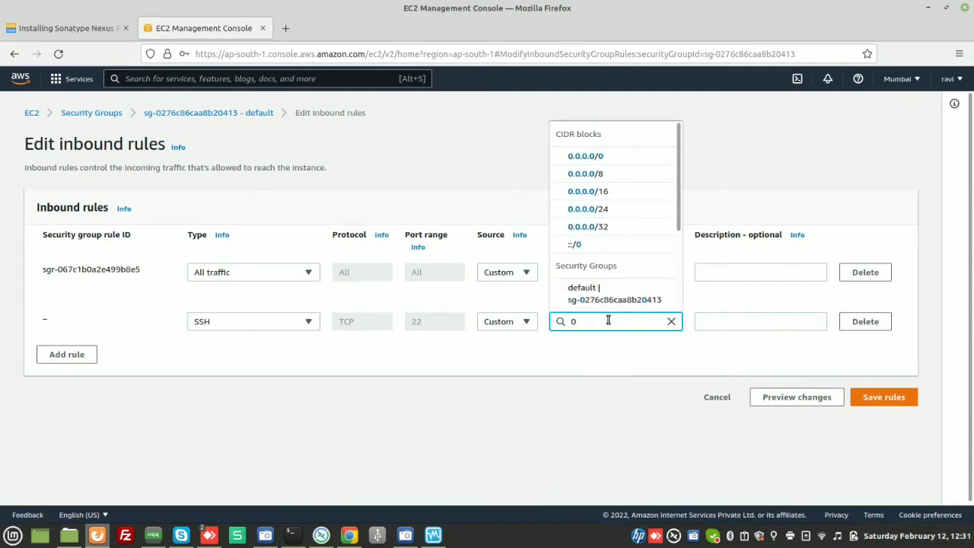
left_click(586, 156)
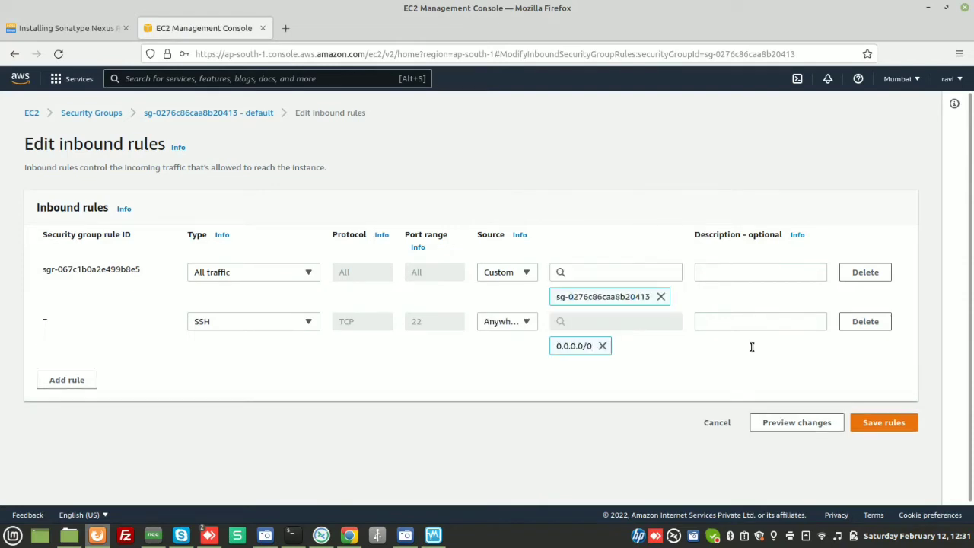
left_click(732, 321)
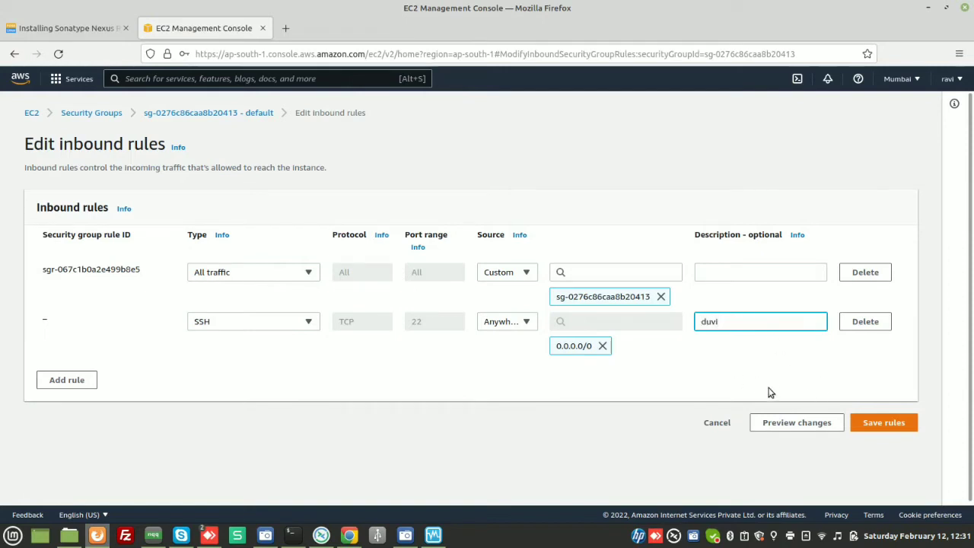
left_click(877, 425)
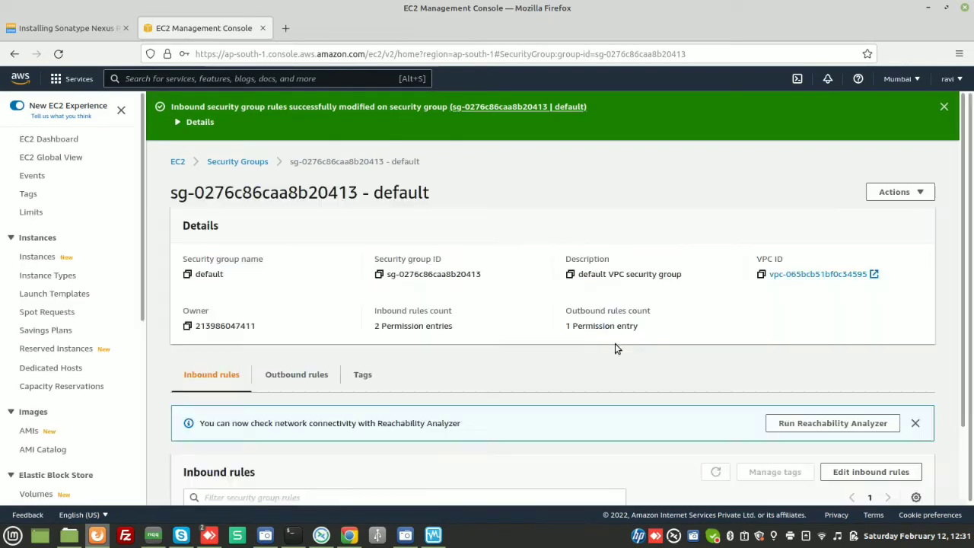
scroll(655, 335, "down", 2)
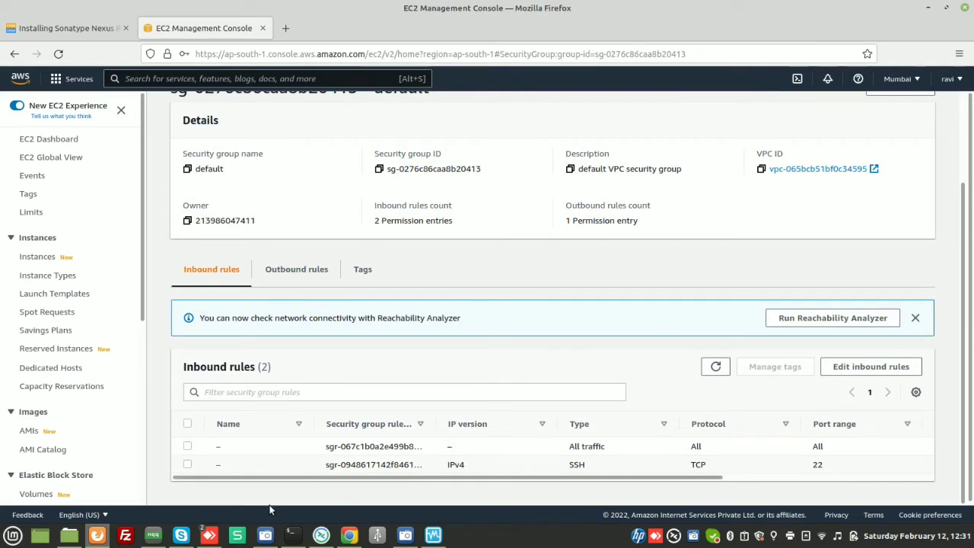
- Rerun the ssh command to the instance and accept the host's fingerprint by answering yes
left_click(292, 535)
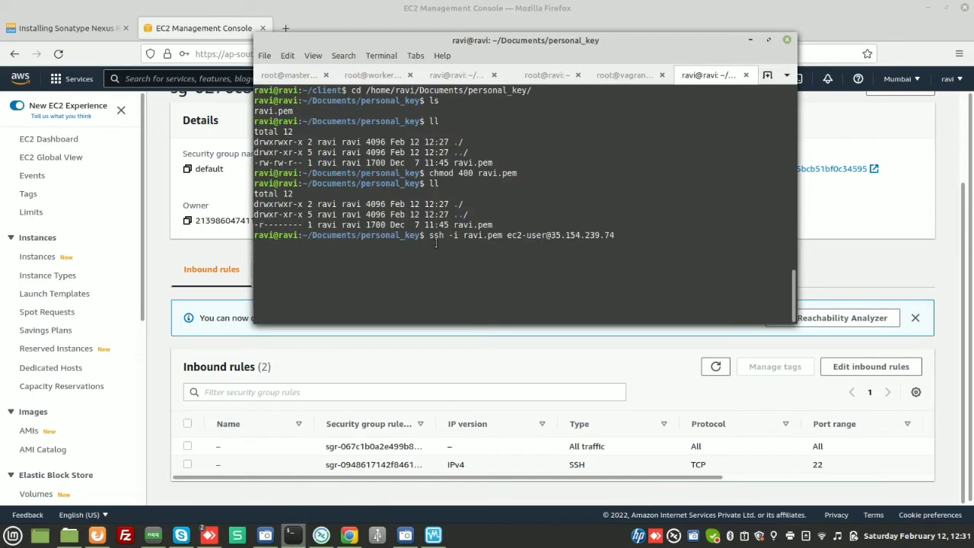
key("Return")
key("Return")
key("Return")
key("Return")
key("ctrl+c")
key("Up")
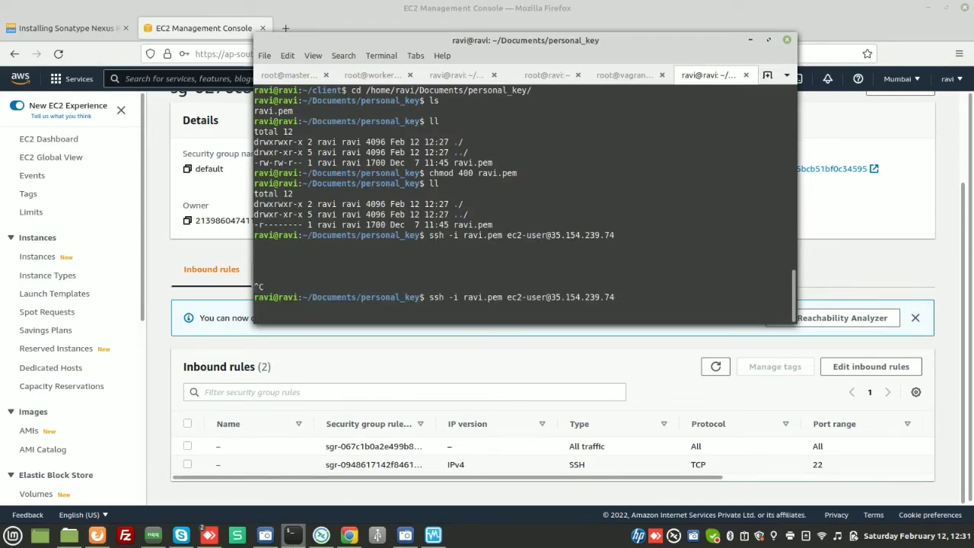
key("Return")
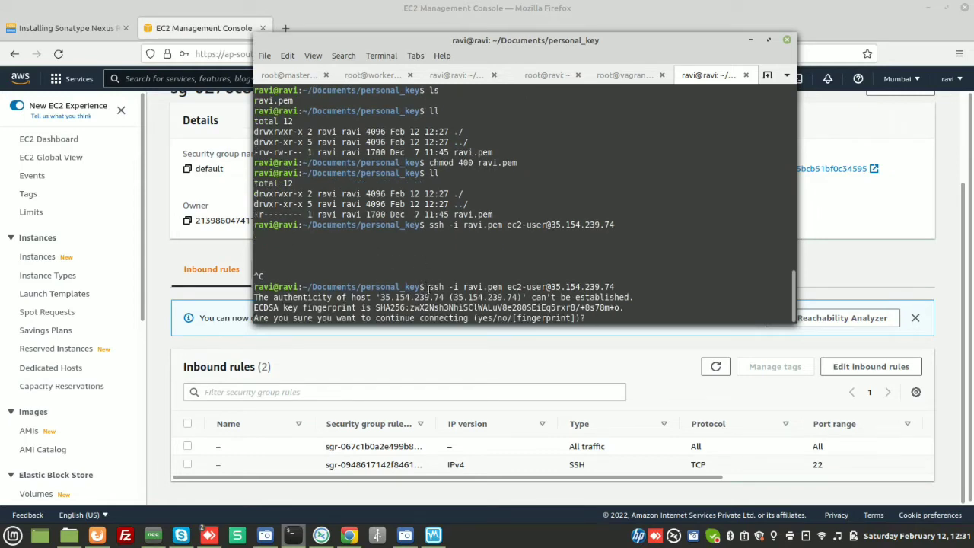
left_click_drag(429, 290, 616, 288)
left_click(617, 287)
type("yes")
key("Return")
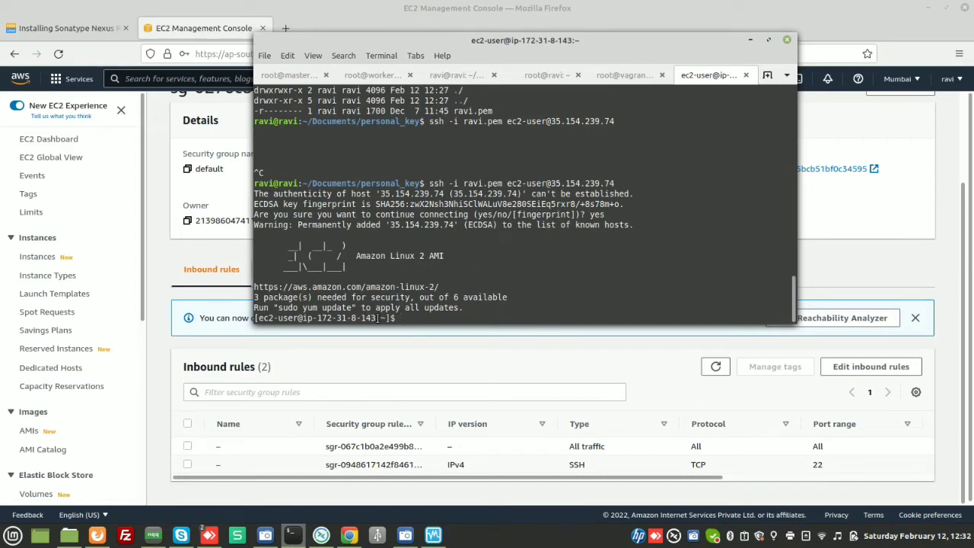
- Compare the instance's private IPv4 address in its details with the host name in the remote shell prompt
left_click_drag(376, 318, 319, 319)
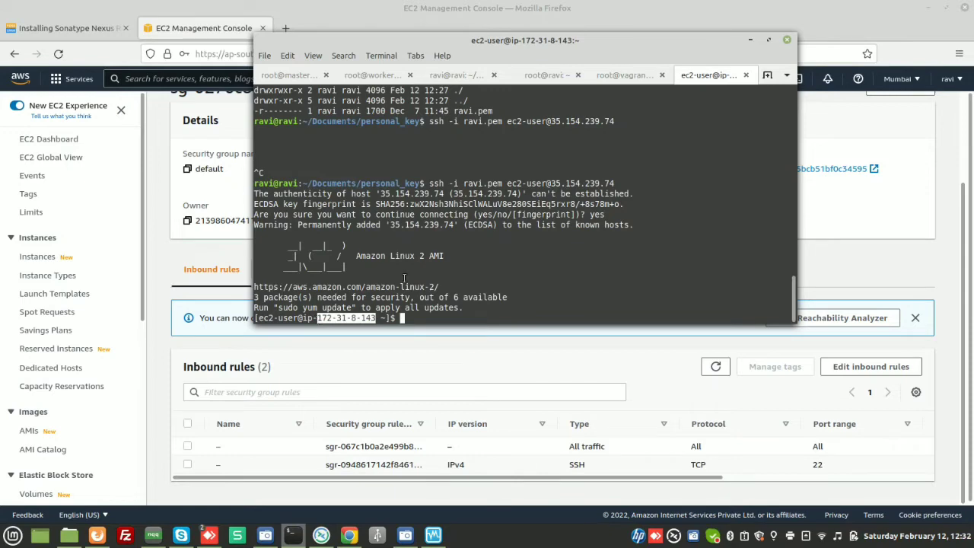
left_click(751, 39)
scroll(360, 187, "up", 2)
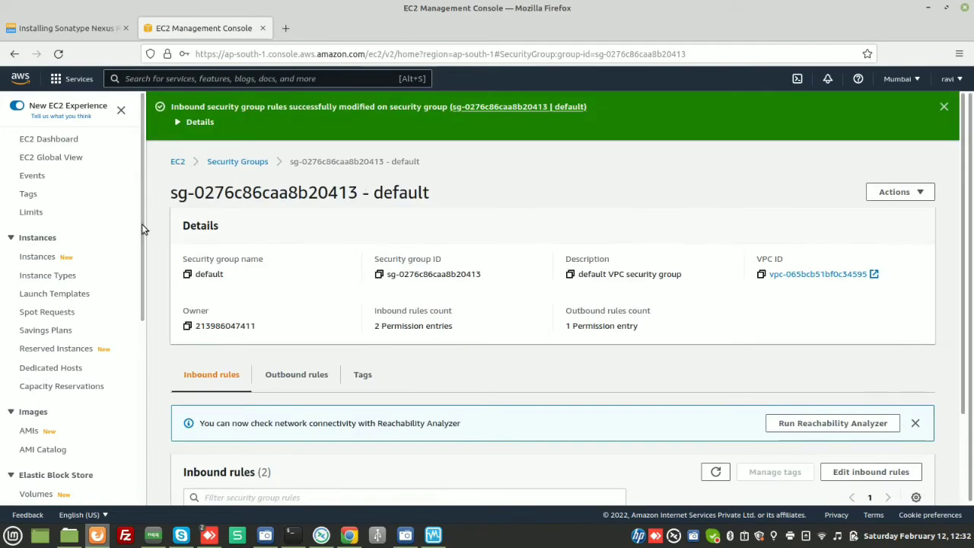
left_click(38, 257)
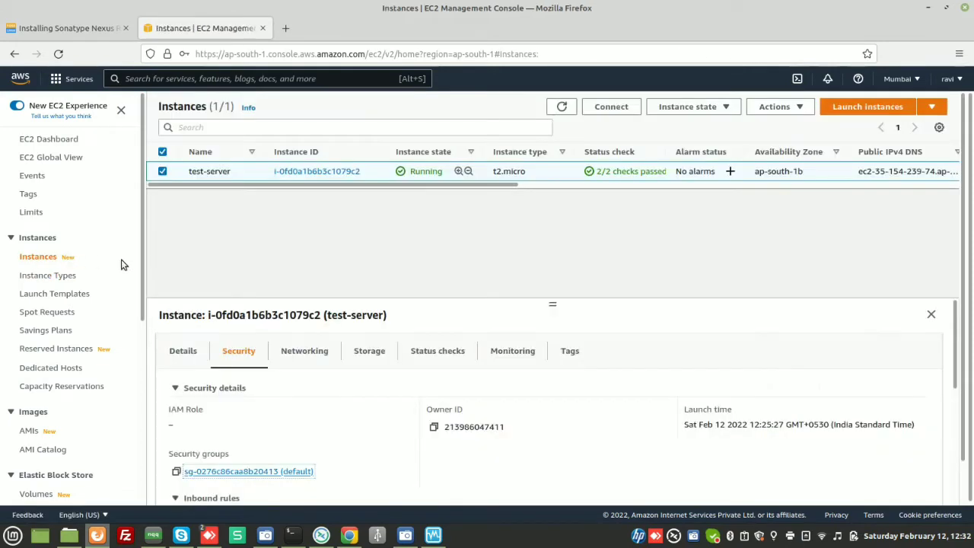
left_click(185, 354)
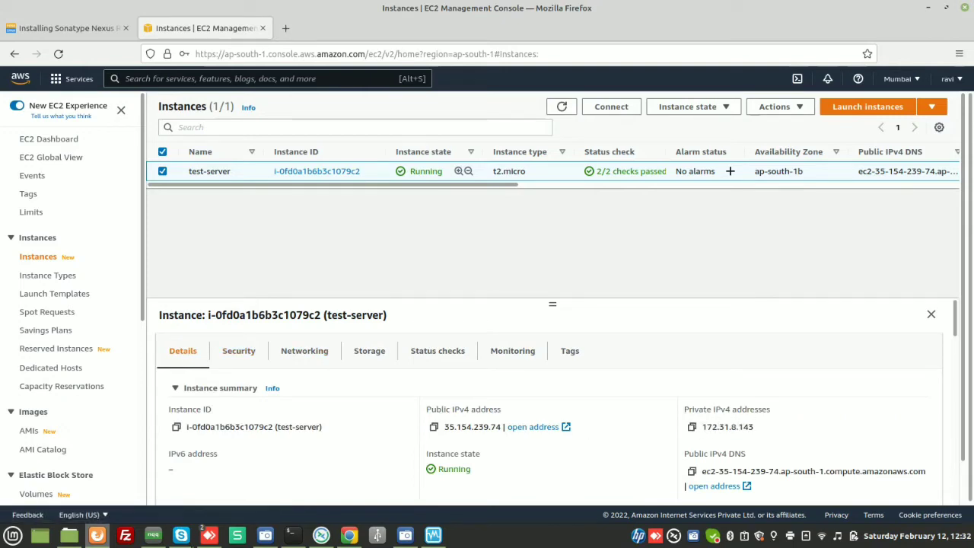
left_click(288, 536)
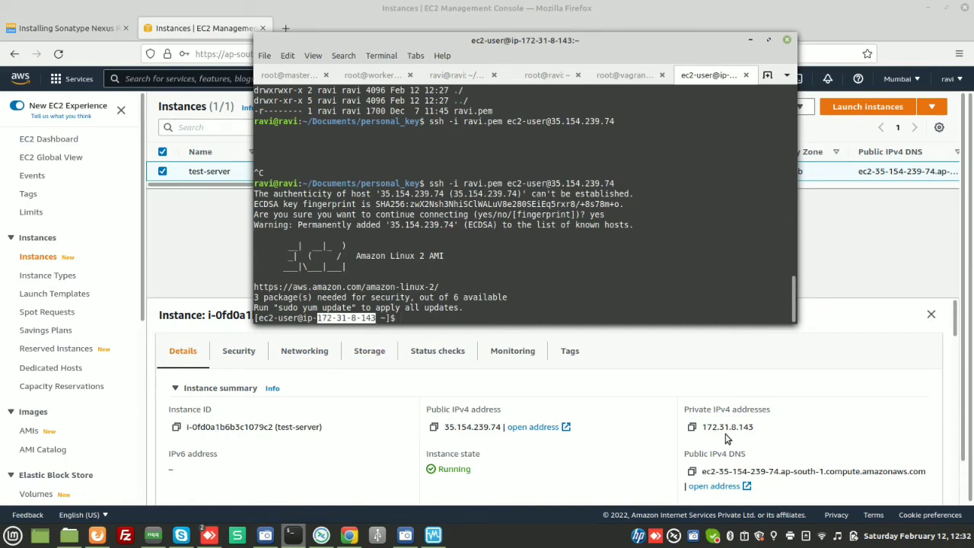
left_click(444, 255)
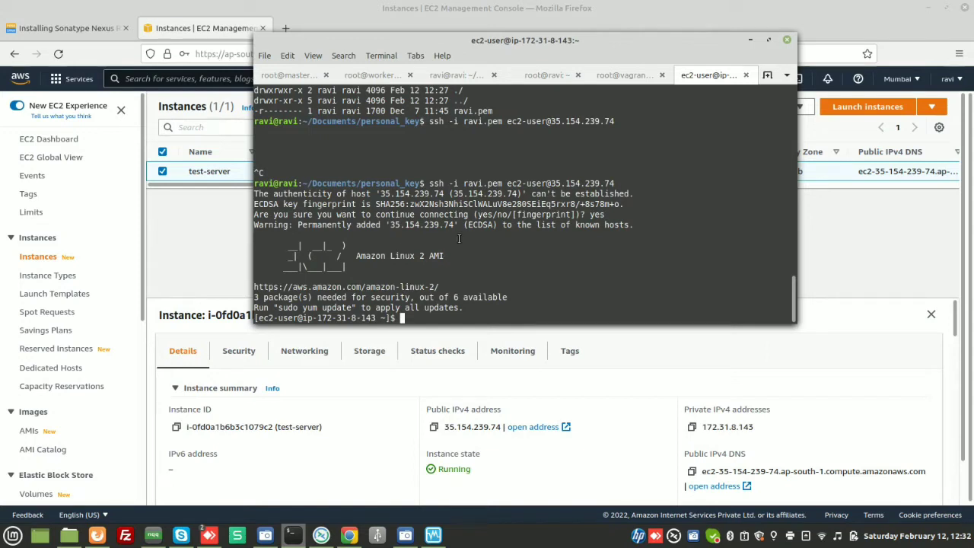
- Display the operating system release information on the instance and highlight the ID_LIKE distributions
type("cat /etc/os")
key("Tab")
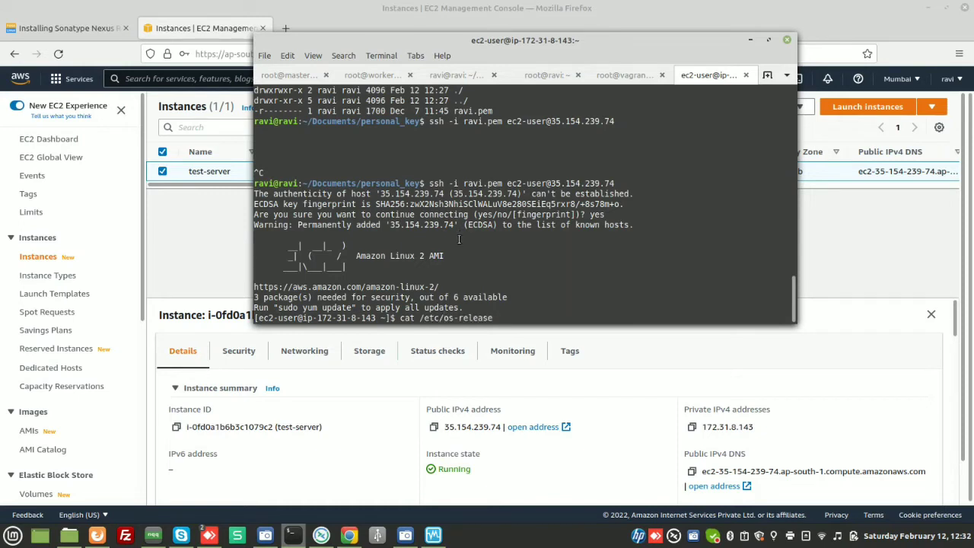
key("Return")
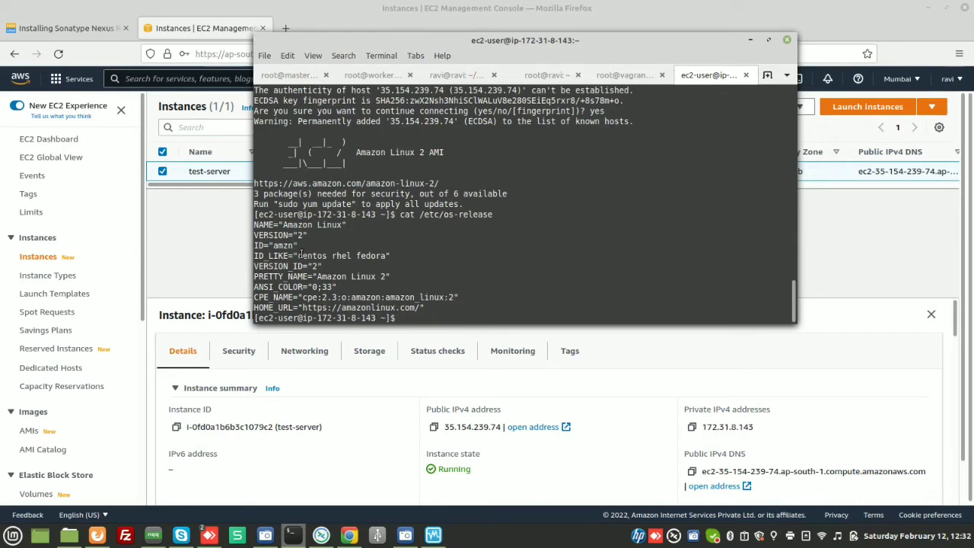
left_click_drag(298, 256, 386, 256)
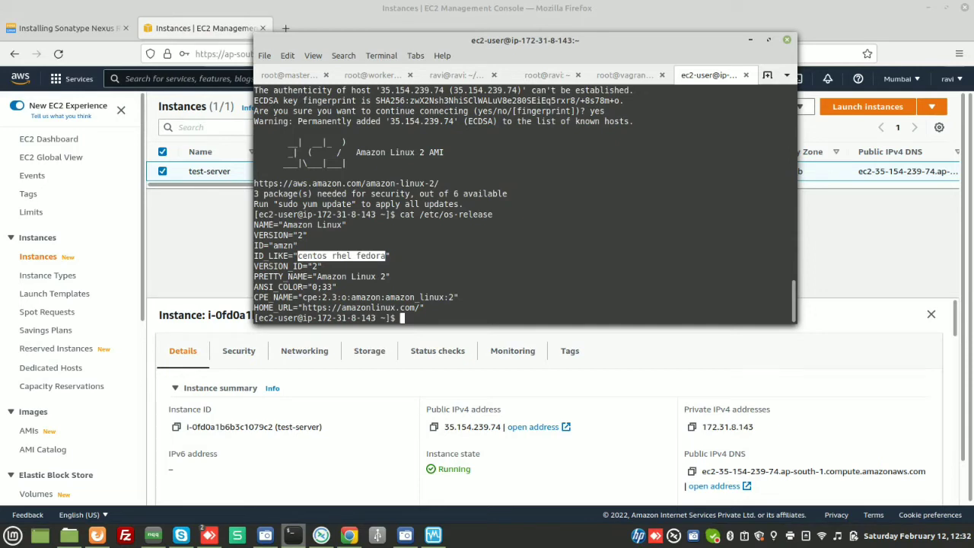
- Switch to a root shell with sudo -i and clear the terminal
type("sudo  -i")
key("Return")
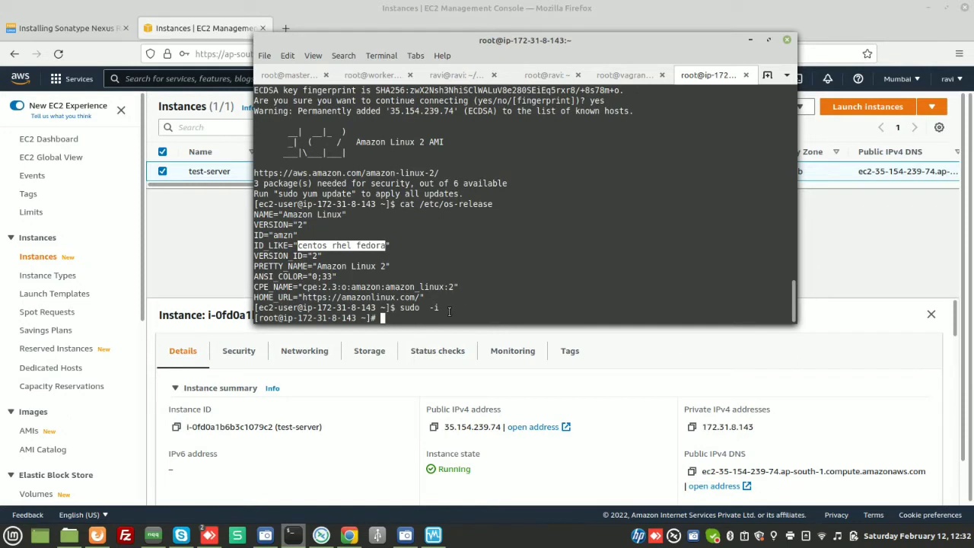
key("ctrl+l")
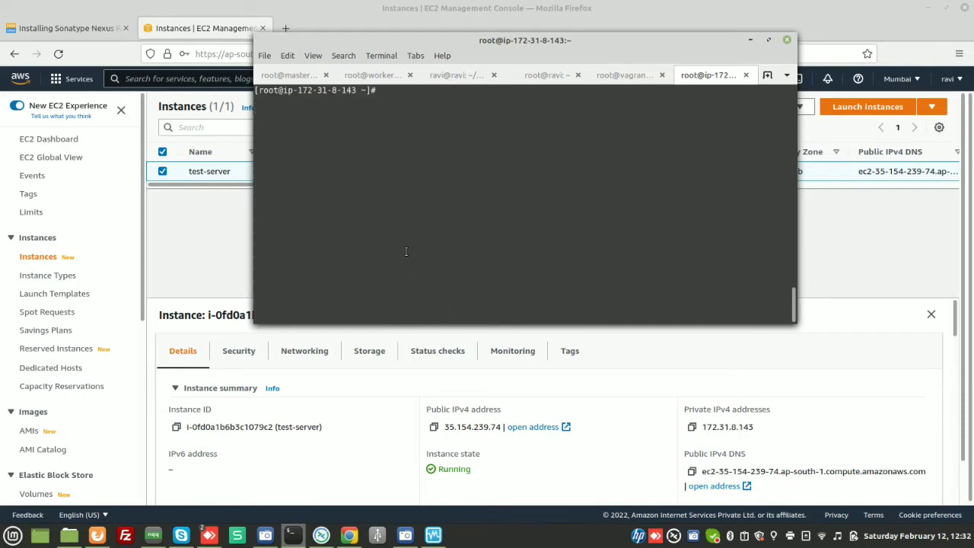
- List the instance's network interfaces and highlight the eth0 private IPv4 address
type("ip add")
key("Return")
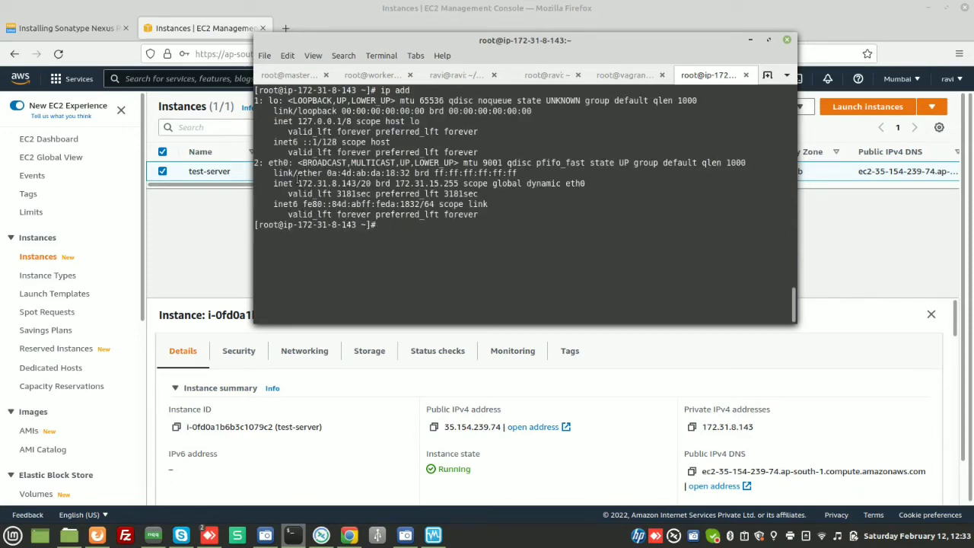
left_click_drag(298, 182, 353, 185)
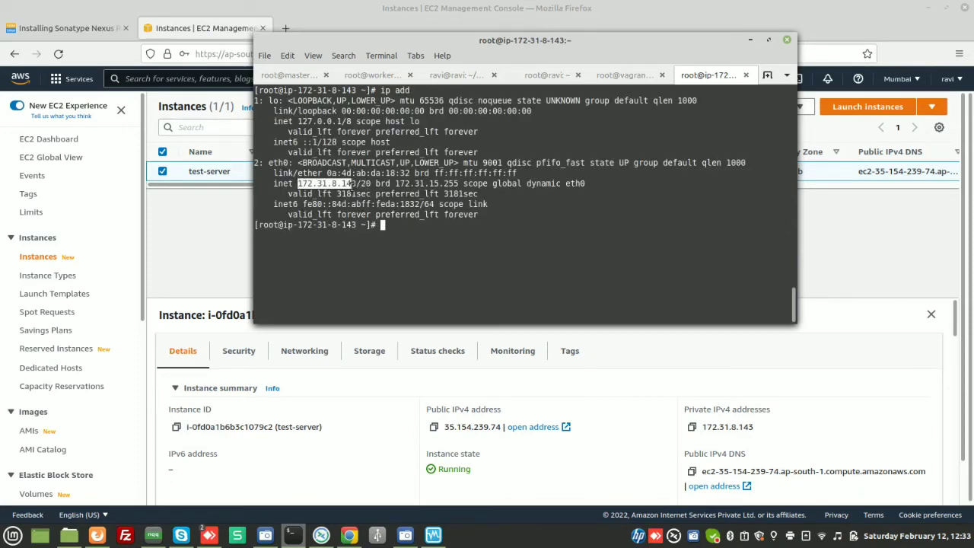
left_click(353, 185)
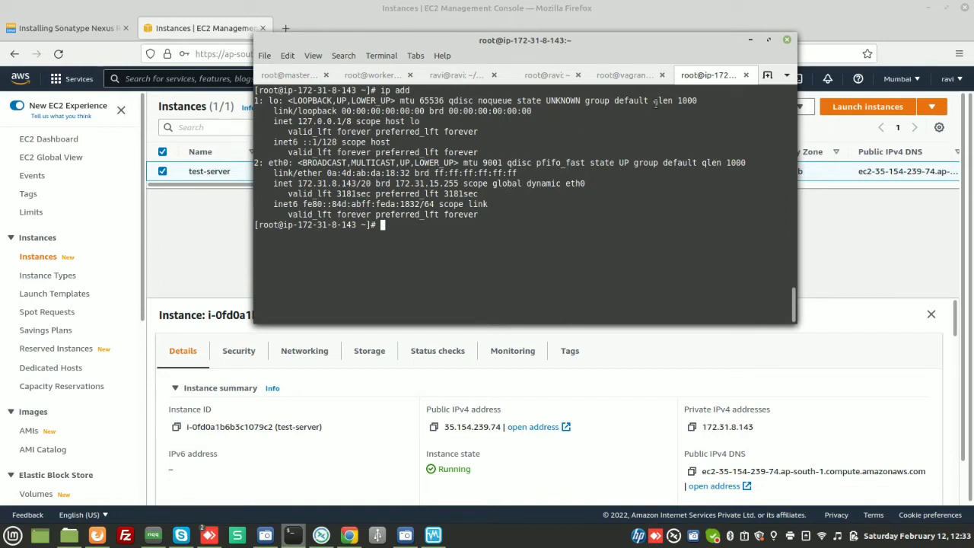
- Examine the storage details of test-server and open its root EBS volume
left_click(752, 39)
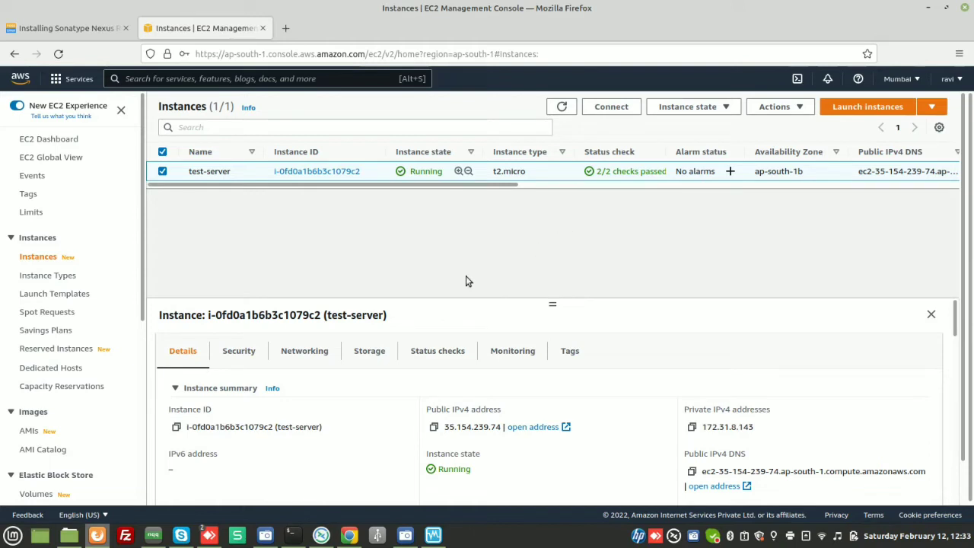
left_click(359, 358)
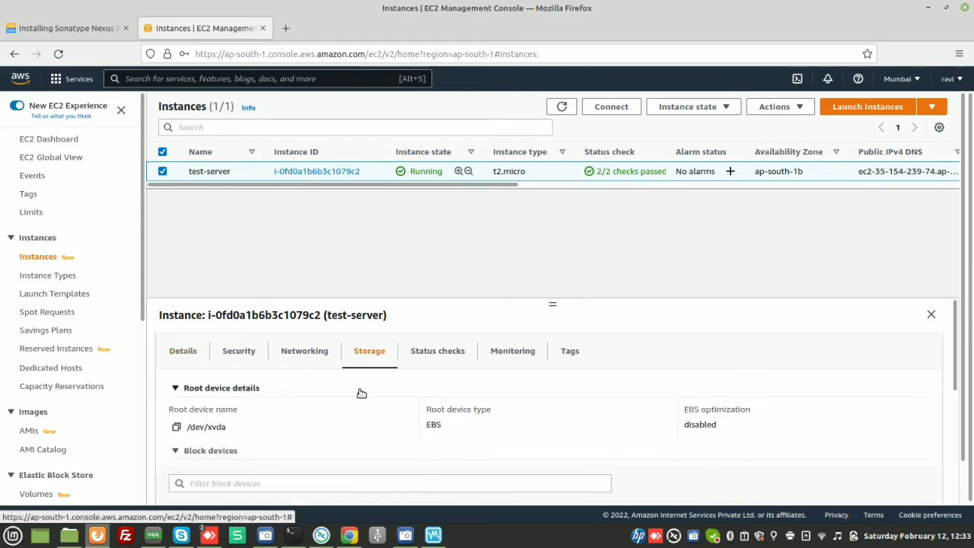
scroll(361, 394, "down", 5)
scroll(361, 394, "up", 3)
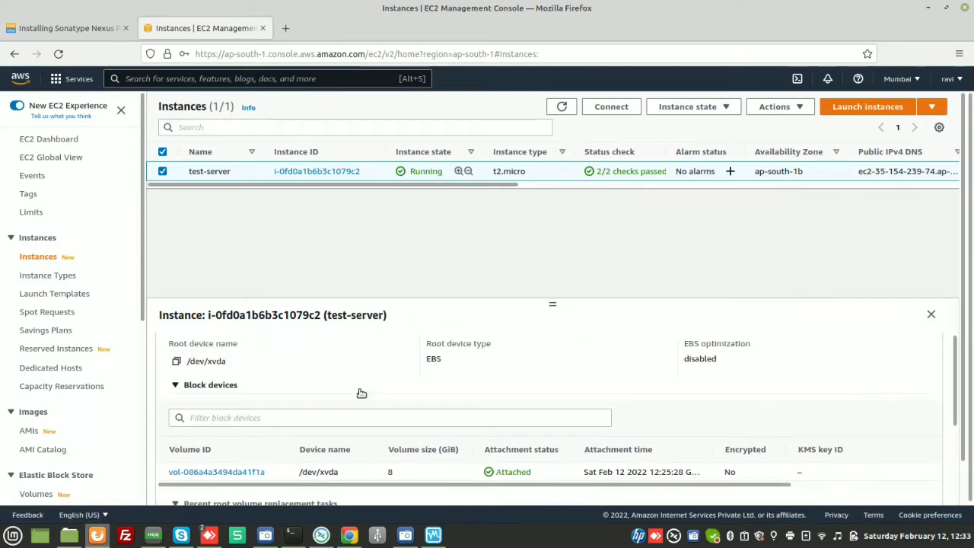
scroll(360, 393, "down", 3)
scroll(360, 393, "up", 5)
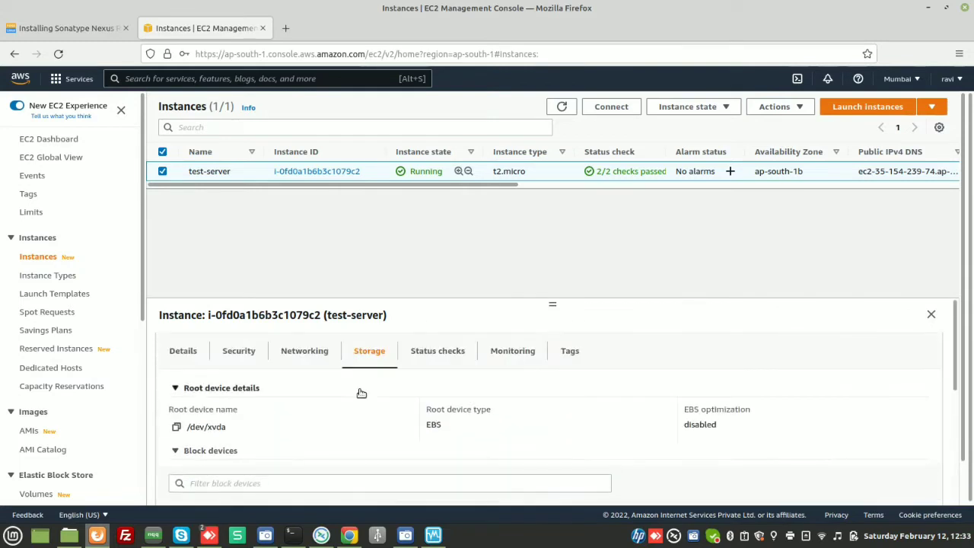
scroll(361, 393, "down", 2)
scroll(361, 393, "down", 1)
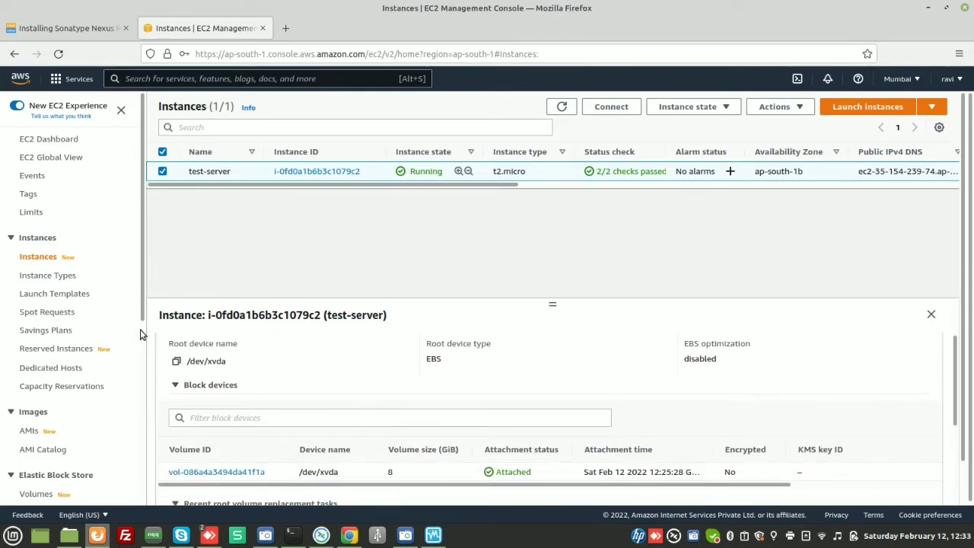
left_click_drag(141, 314, 139, 385)
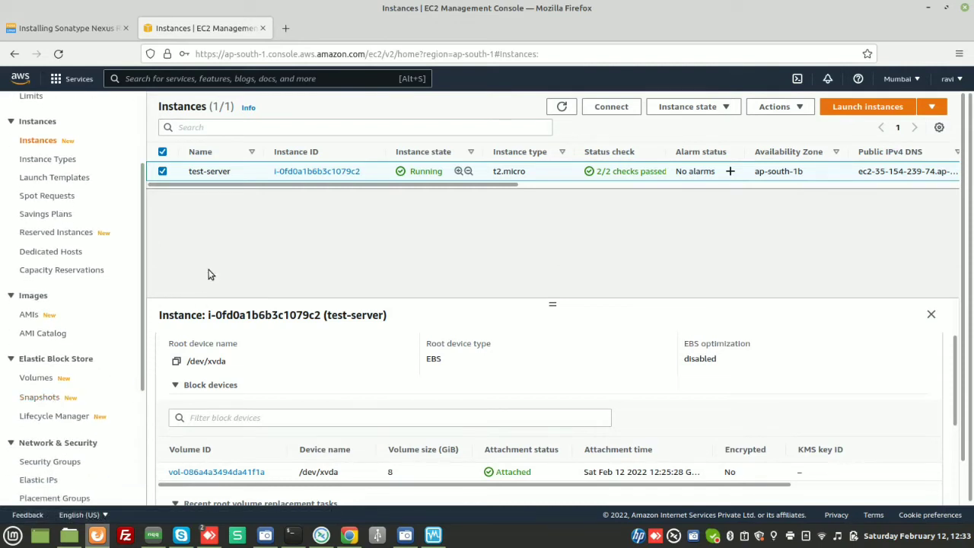
left_click(225, 472)
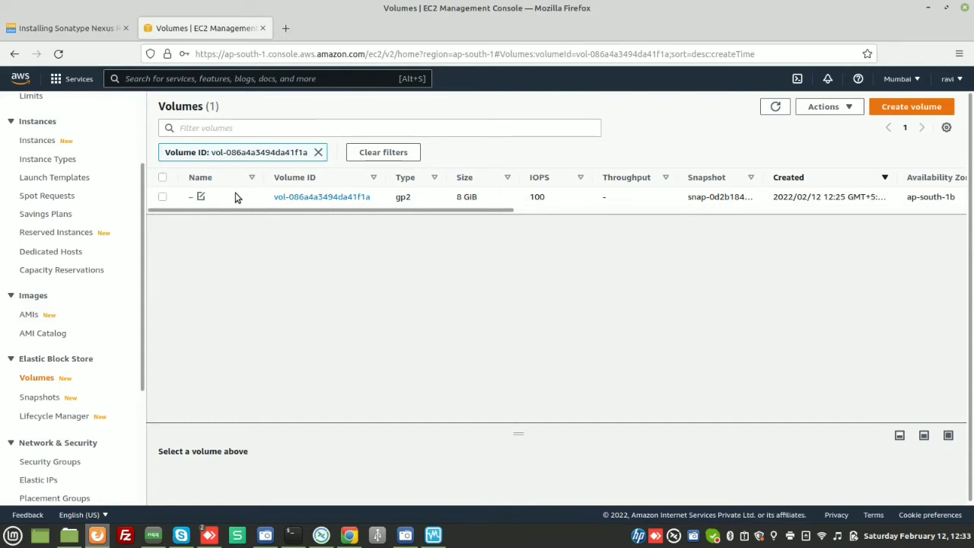
right_click(185, 198)
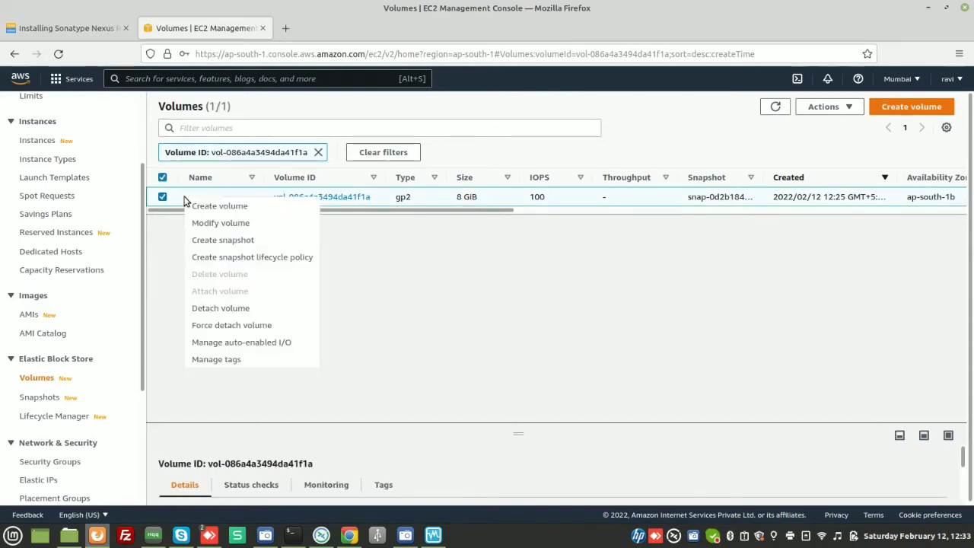
left_click(238, 242)
left_click(196, 307)
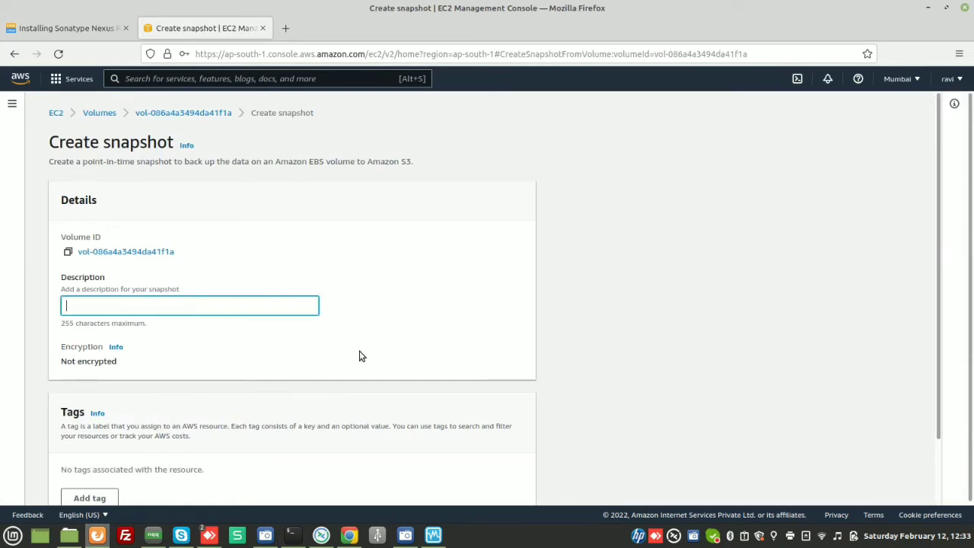
scroll(359, 351, "down", 2)
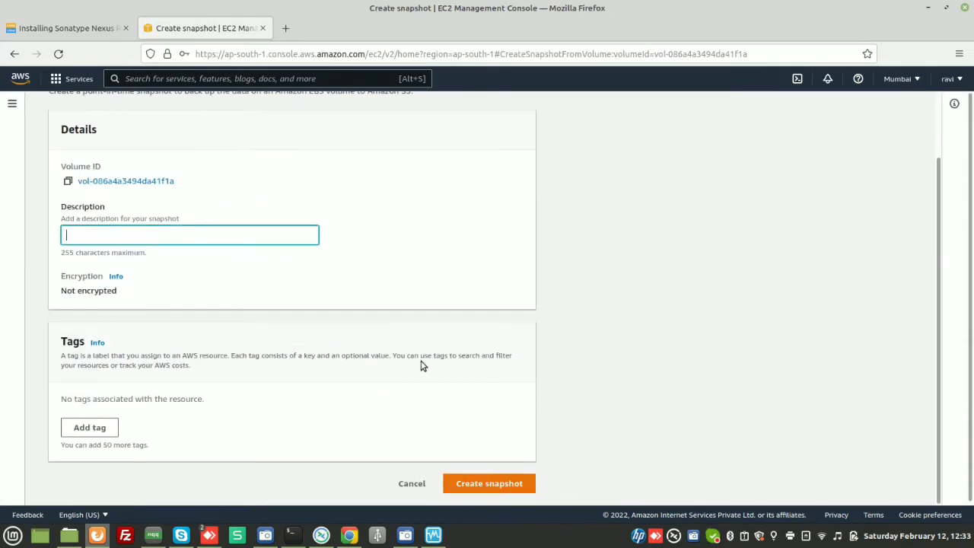
scroll(420, 363, "up", 2)
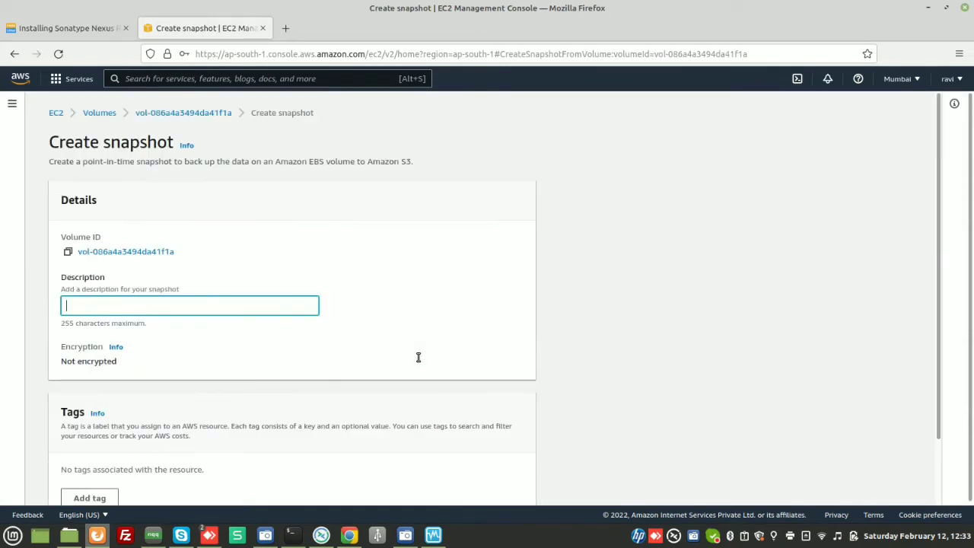
left_click(15, 53)
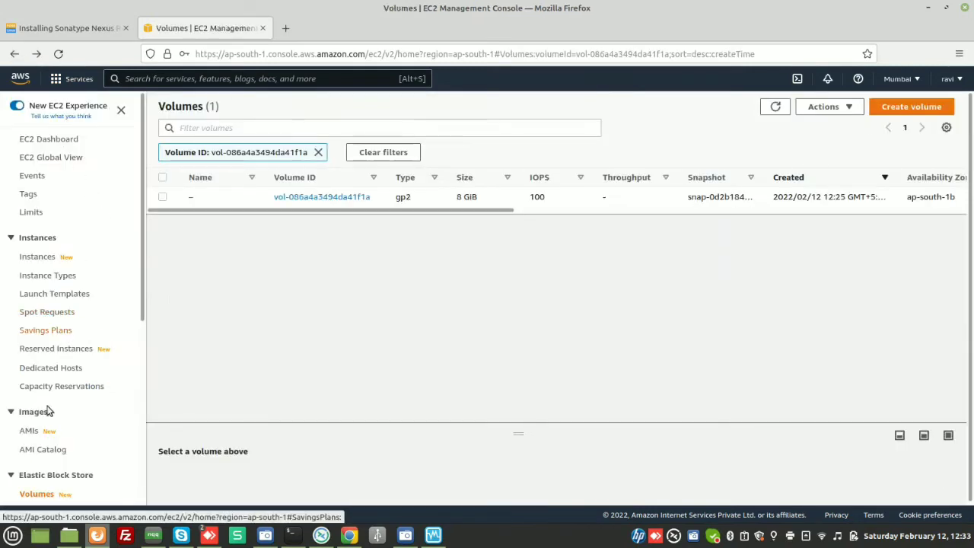
- Open the Snapshots list and return to the Volumes list
scroll(51, 431, "down", 3)
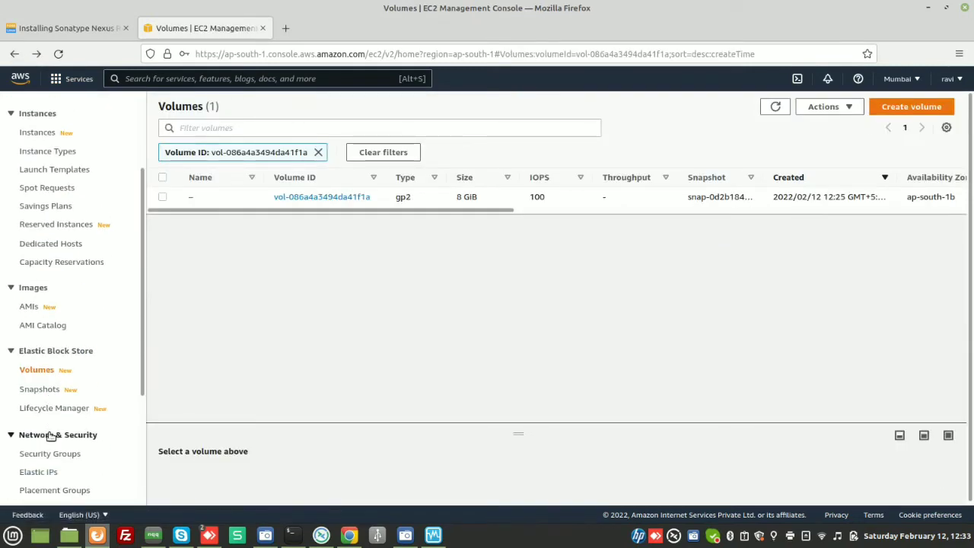
left_click(39, 392)
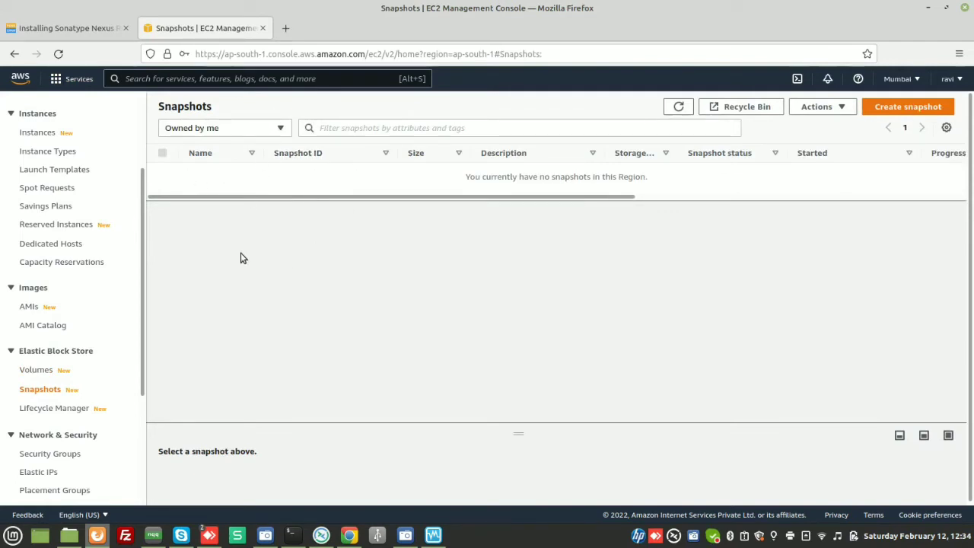
left_click(37, 370)
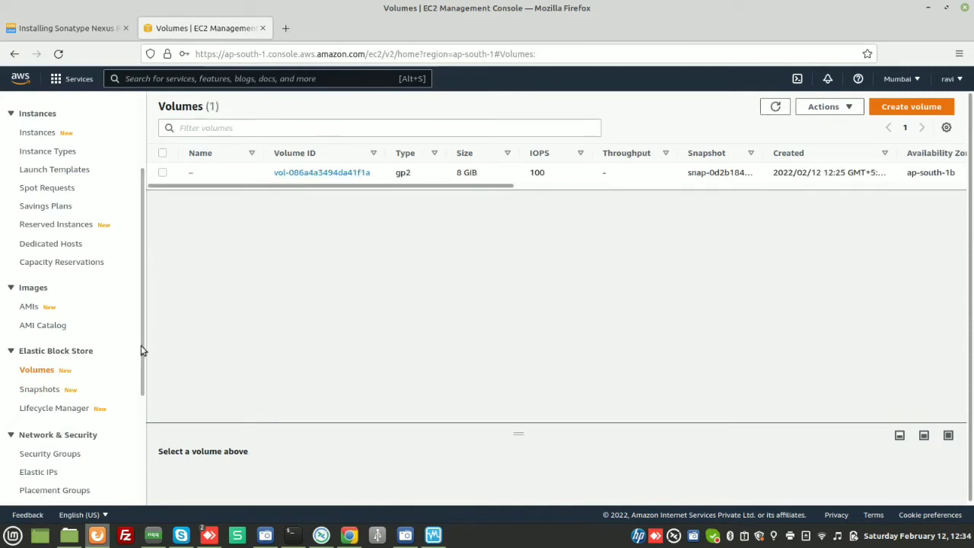
- Open the Security Groups and Key Pairs lists and select the existing key pair
left_click_drag(143, 347, 135, 388)
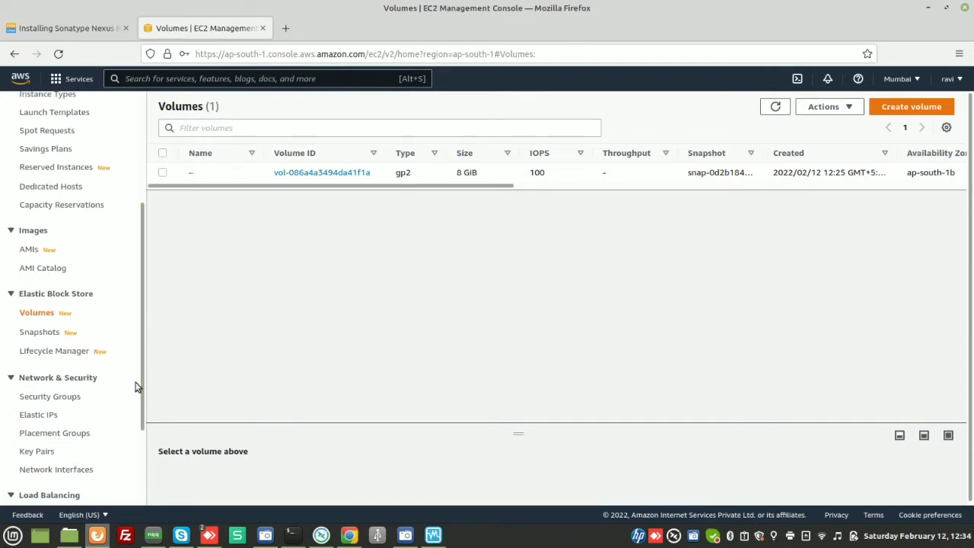
left_click(53, 396)
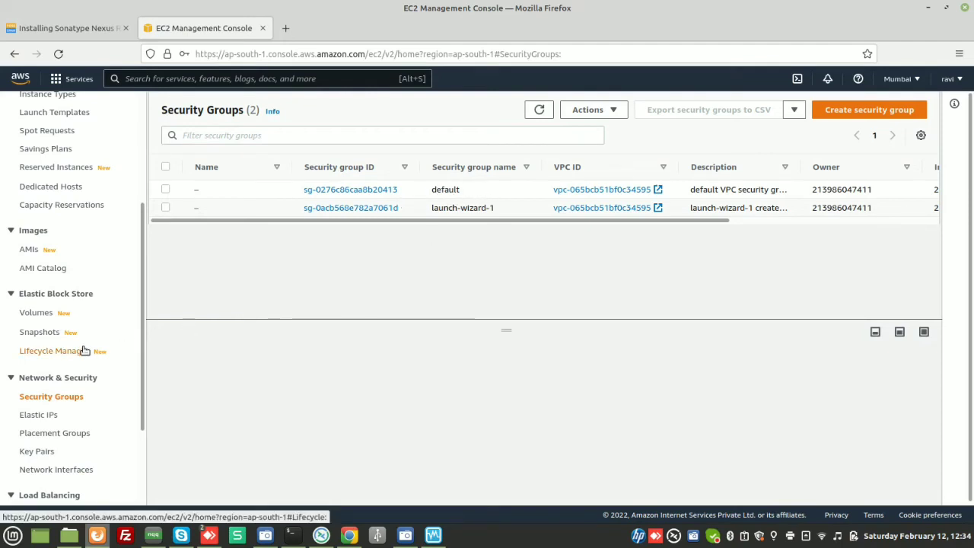
scroll(83, 350, "up", 3)
scroll(82, 348, "down", 3)
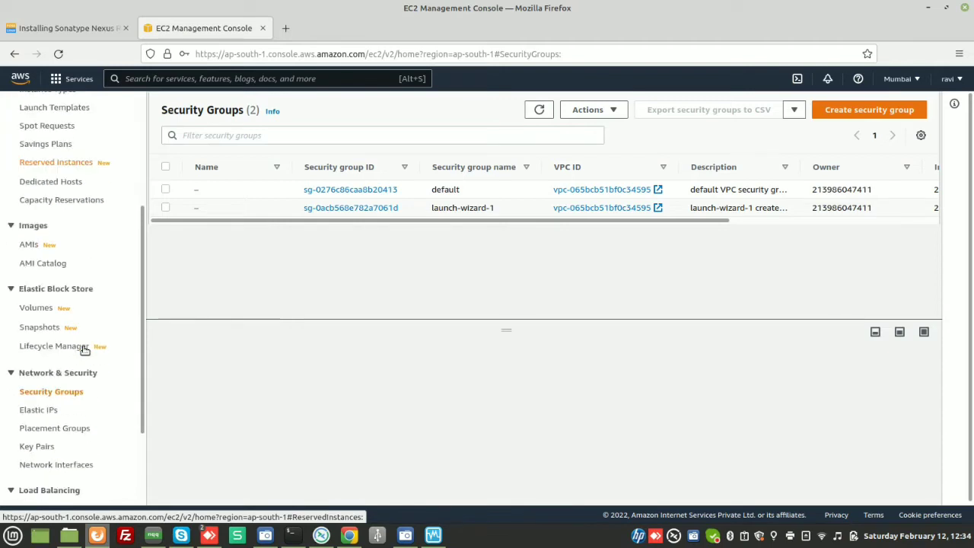
left_click(37, 446)
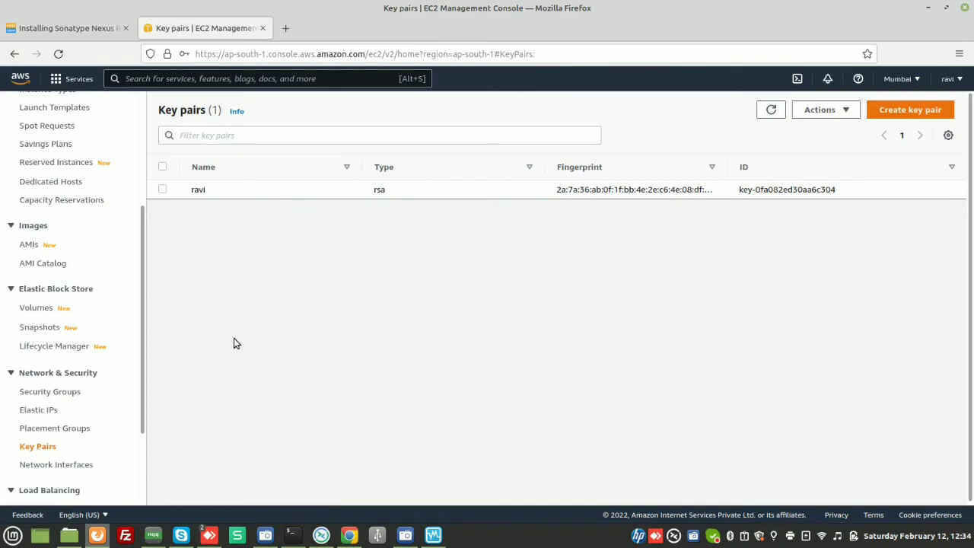
left_click(163, 190)
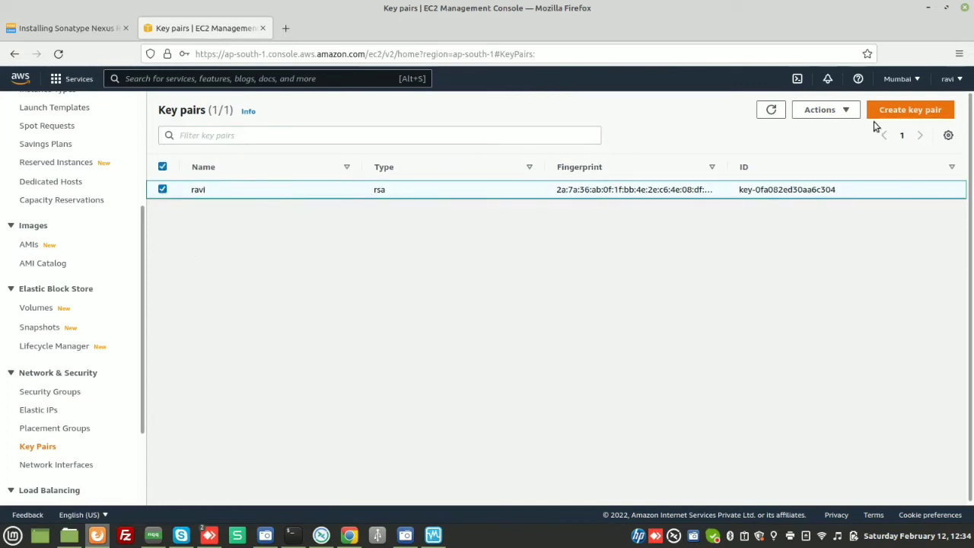
left_click(851, 111)
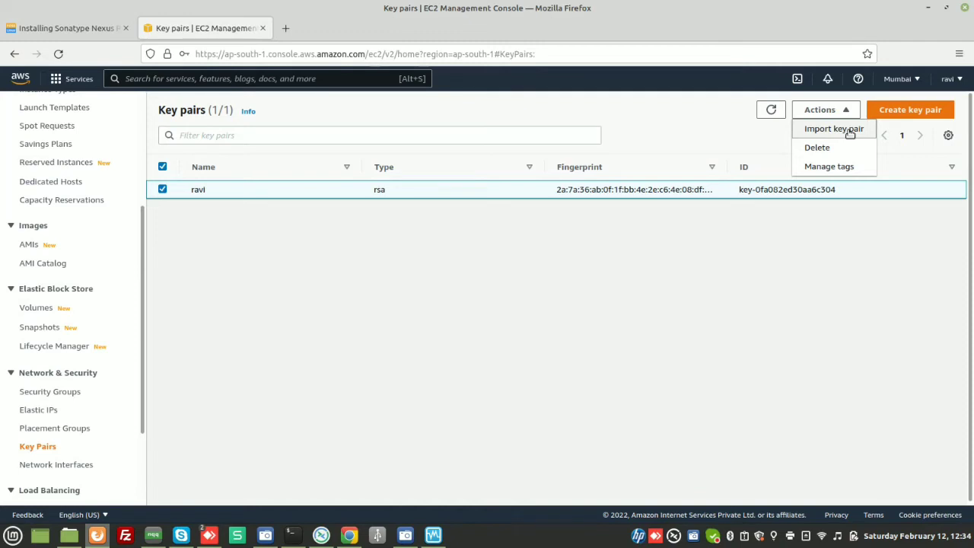
left_click(850, 130)
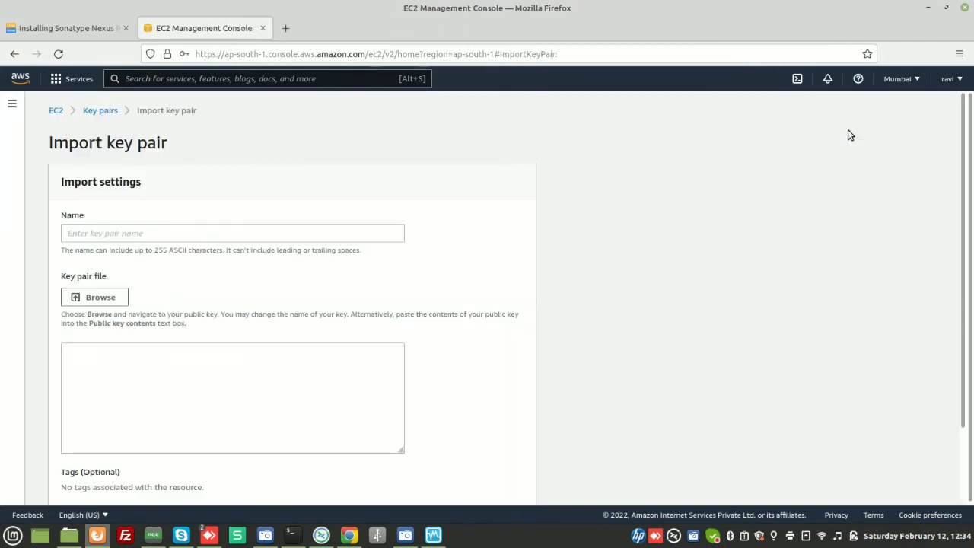
left_click(261, 231)
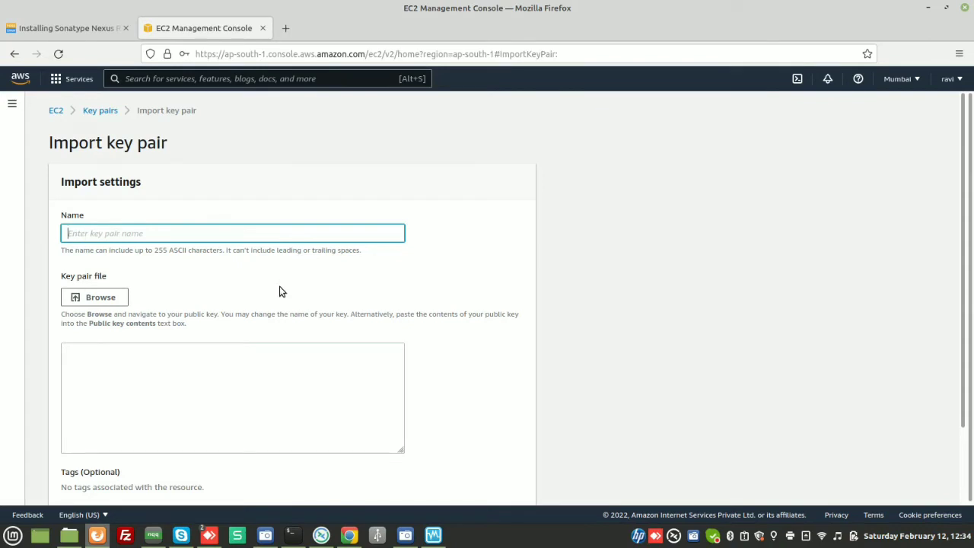
type("ravi1")
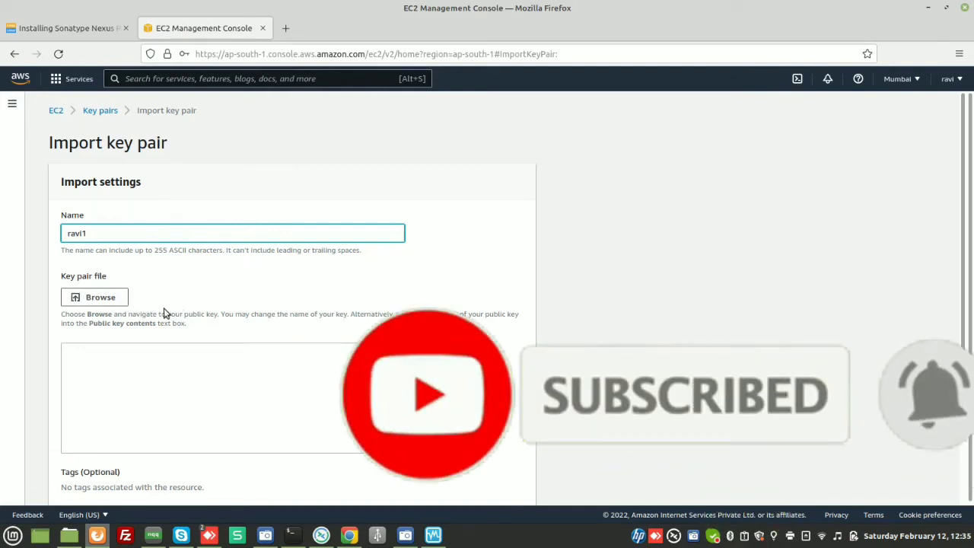
scroll(165, 310, "down", 2)
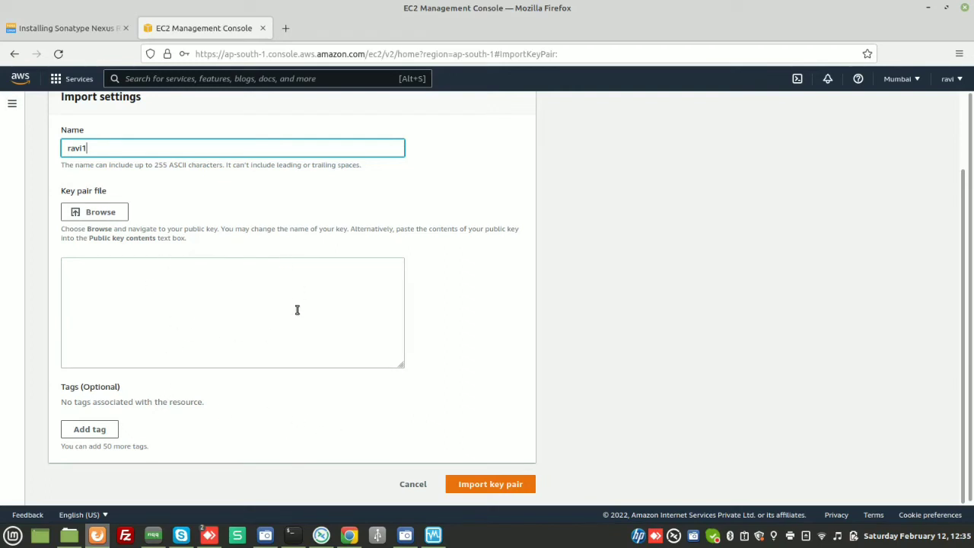
scroll(297, 309, "up", 2)
scroll(330, 401, "down", 2)
scroll(415, 380, "up", 2)
scroll(416, 378, "down", 2)
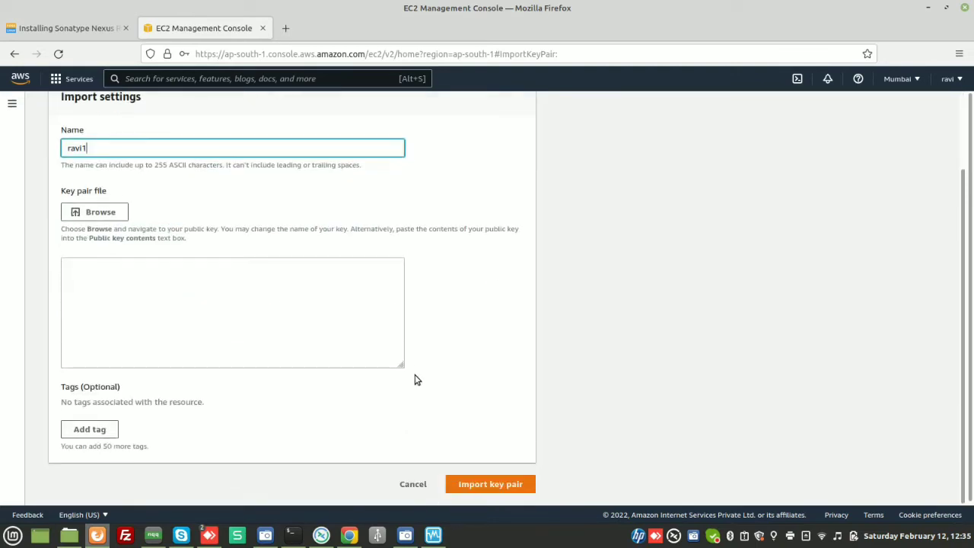
left_click(411, 485)
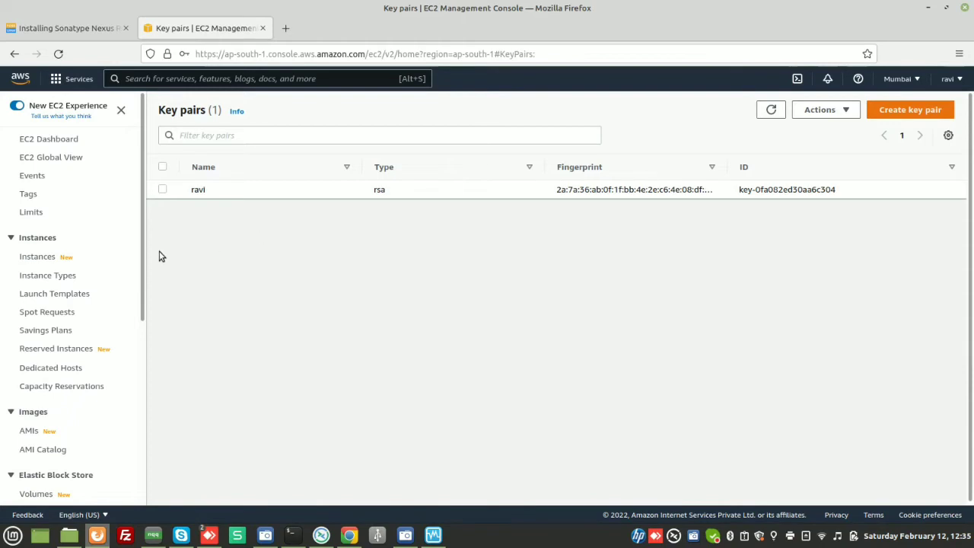
- Return to the Instances list
left_click(38, 258)
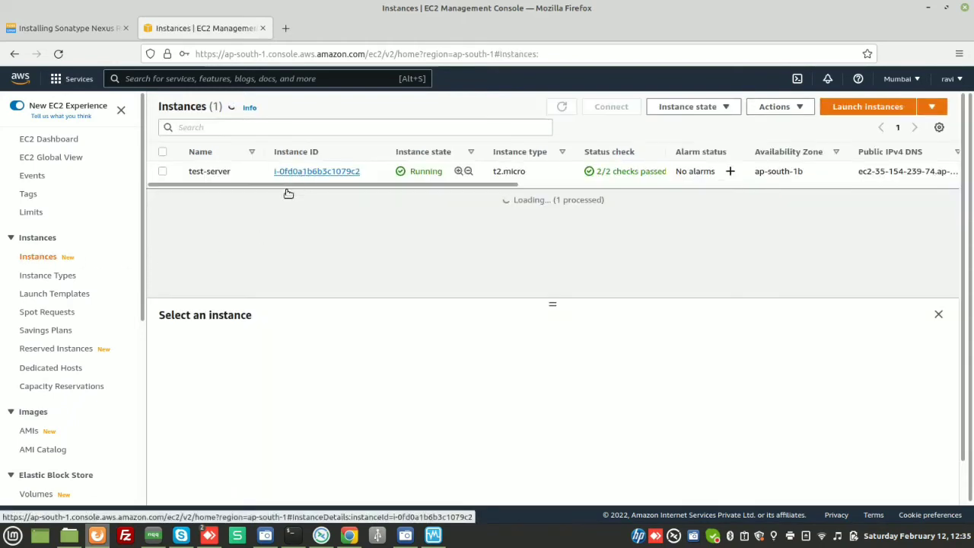
- Select test-server and browse its context menu and the Actions menu's instance settings and security options
left_click(190, 172)
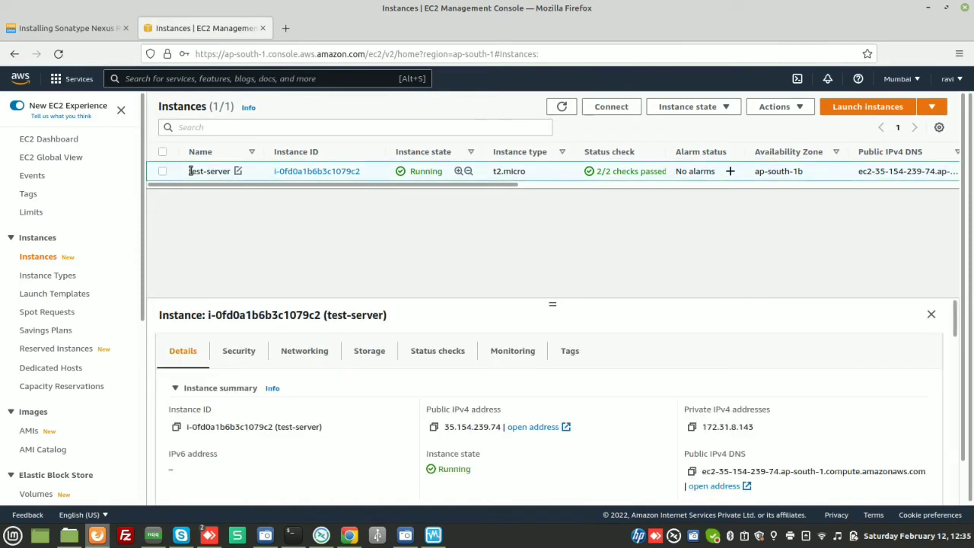
right_click(191, 172)
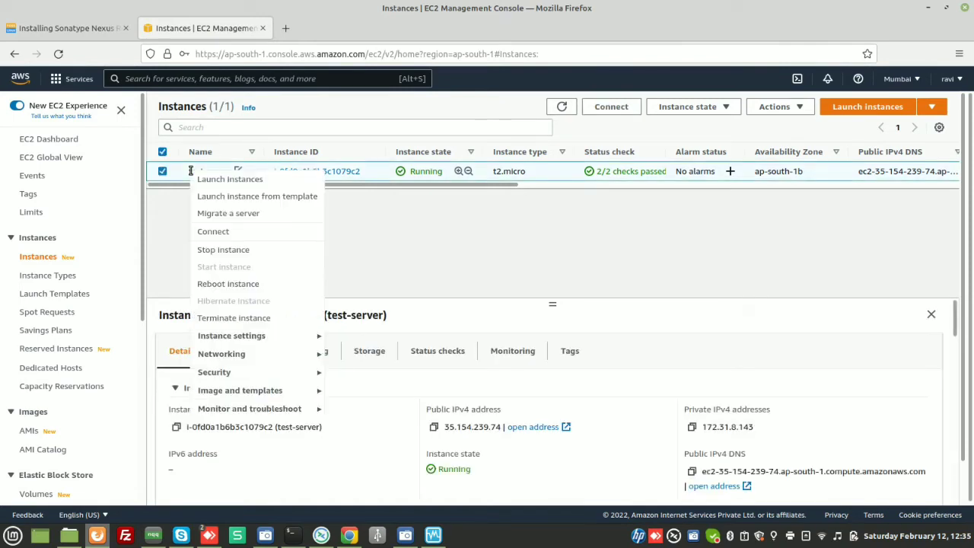
left_click(544, 219)
left_click(796, 108)
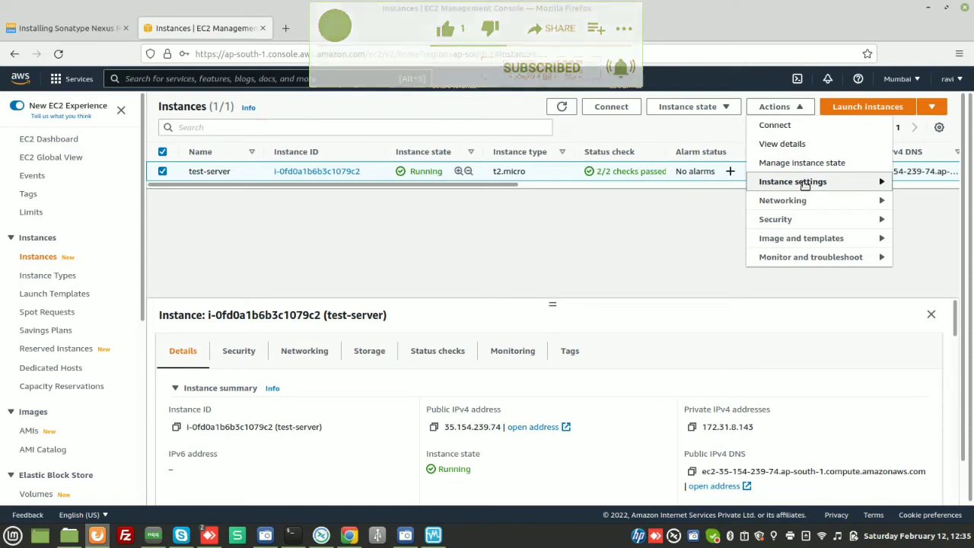
mouse_move(806, 185)
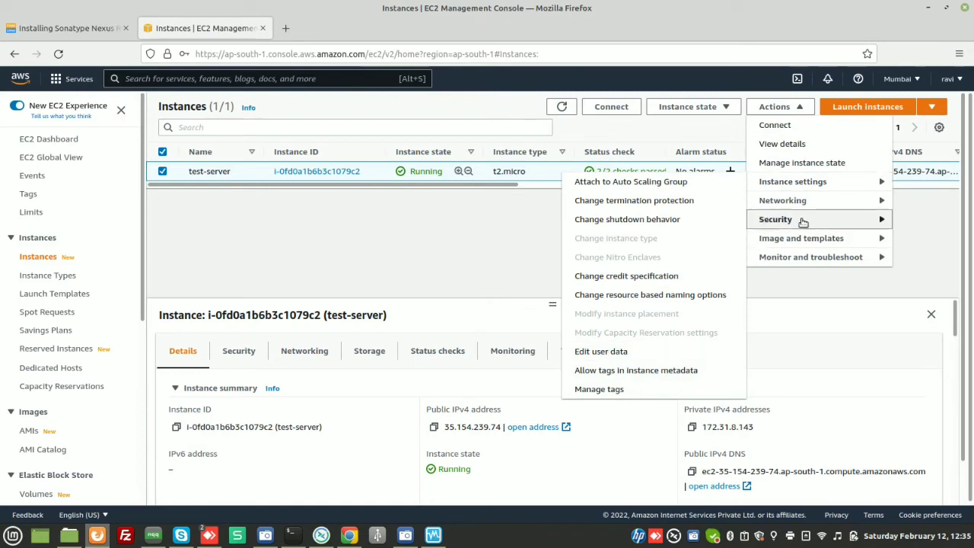
mouse_move(802, 207)
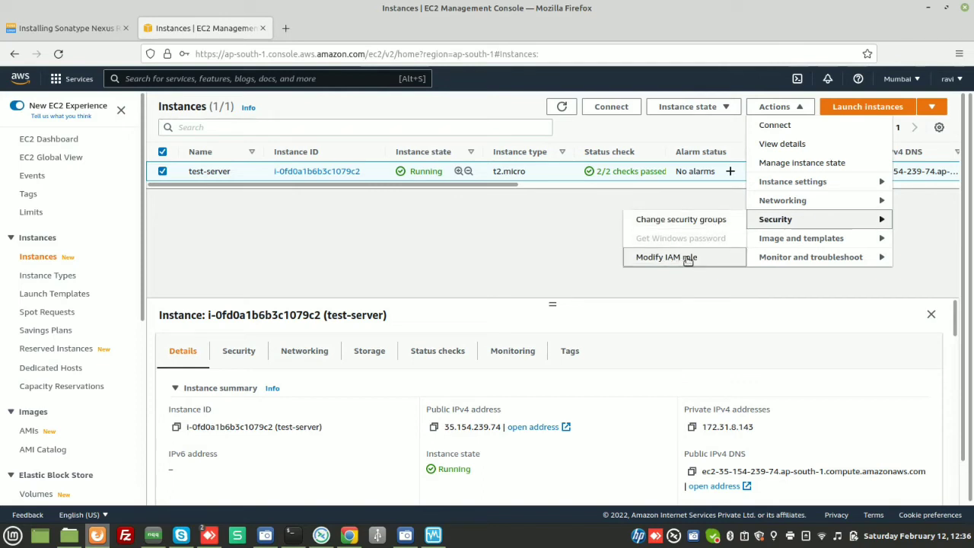
left_click(678, 304)
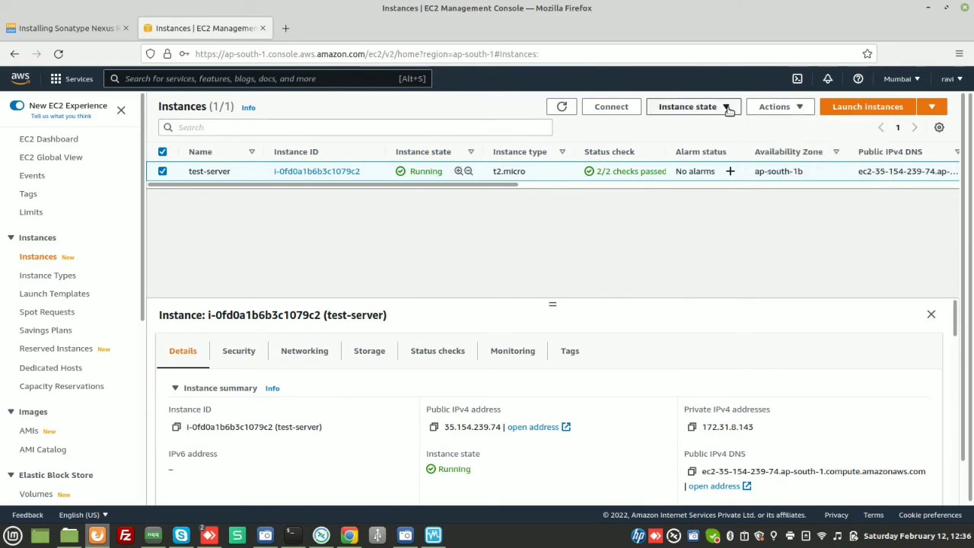
- Stop the test-server instance
left_click(688, 107)
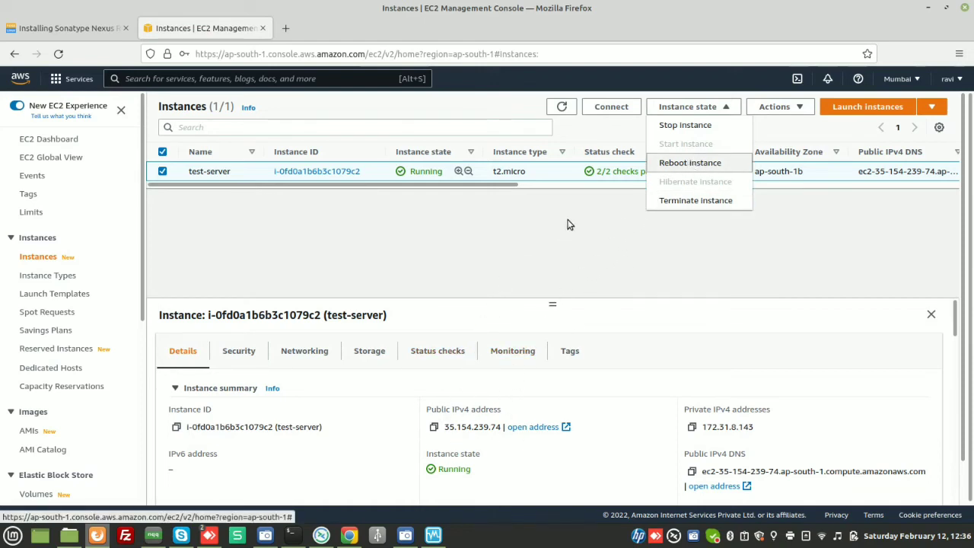
left_click(685, 124)
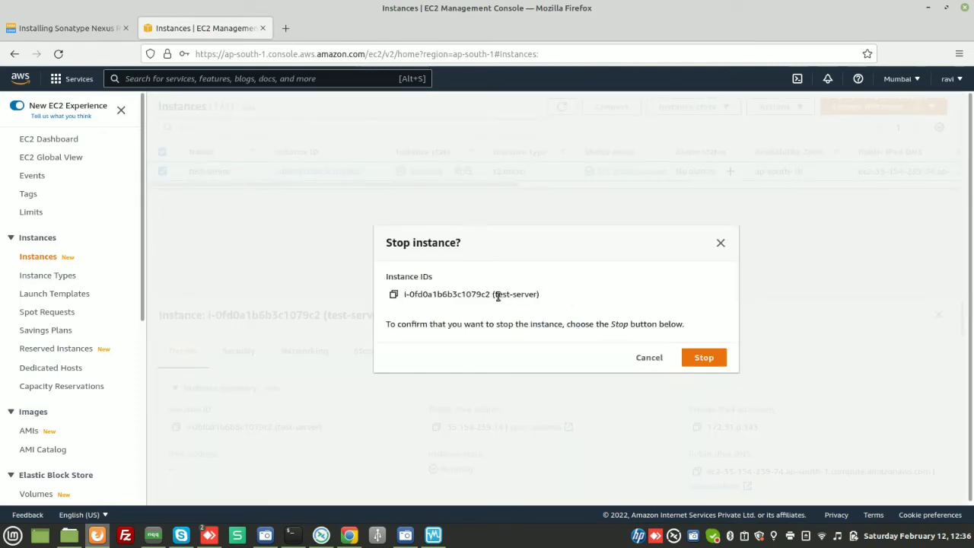
left_click(708, 359)
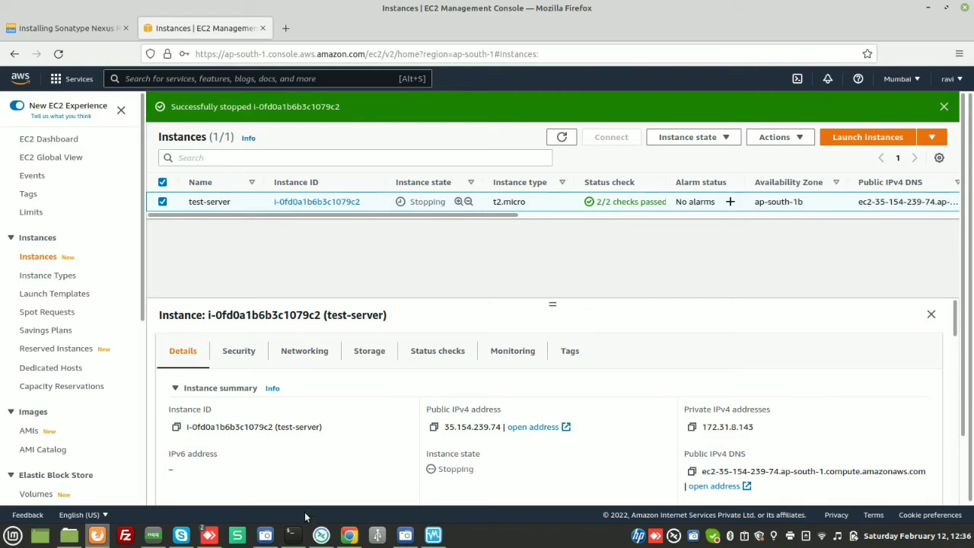
- Check the closed SSH session in the terminal and minimize the terminal window
mouse_move(293, 535)
left_click(309, 478)
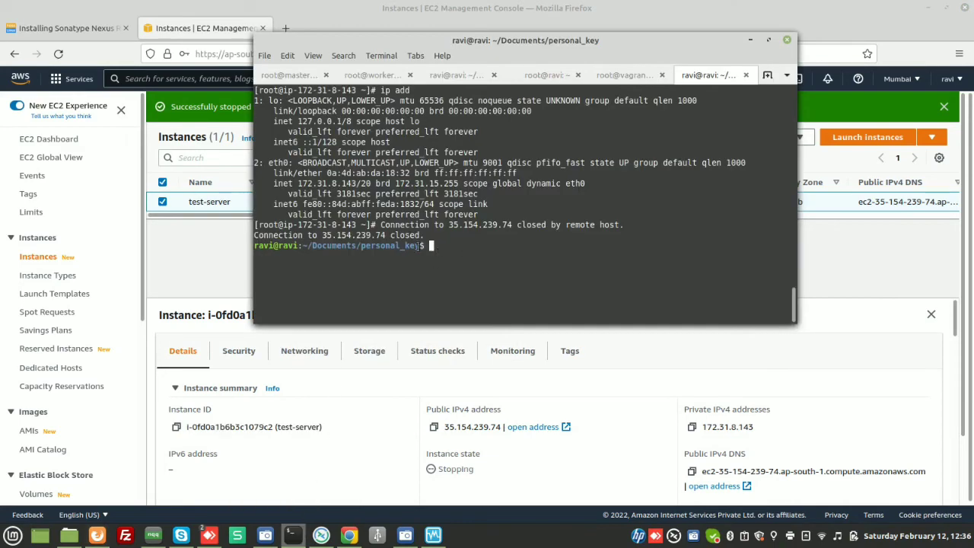
double_click(482, 197)
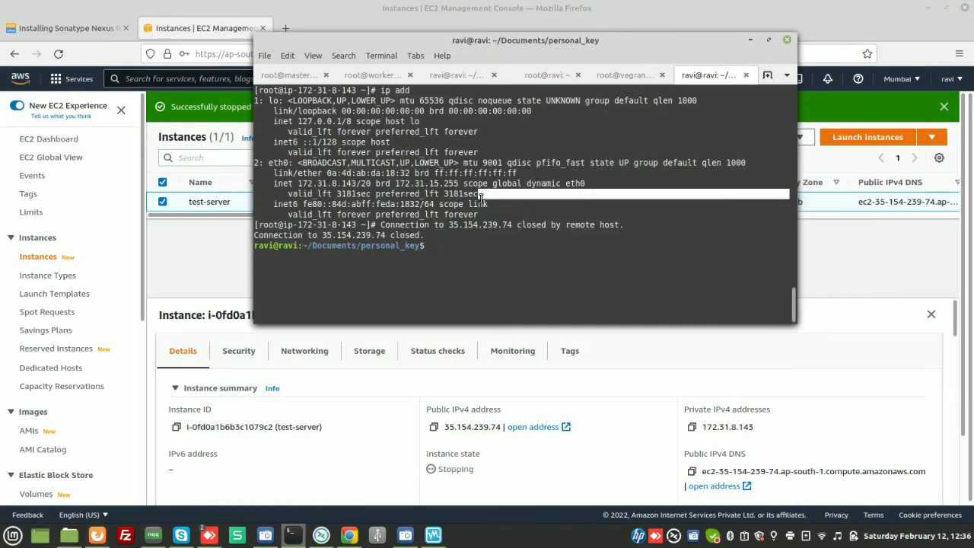
left_click(503, 208)
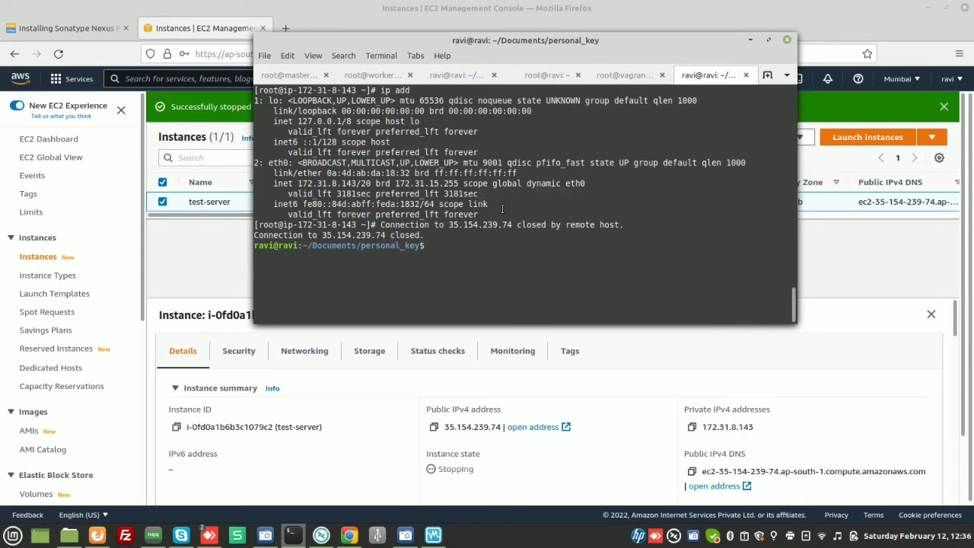
left_click(750, 38)
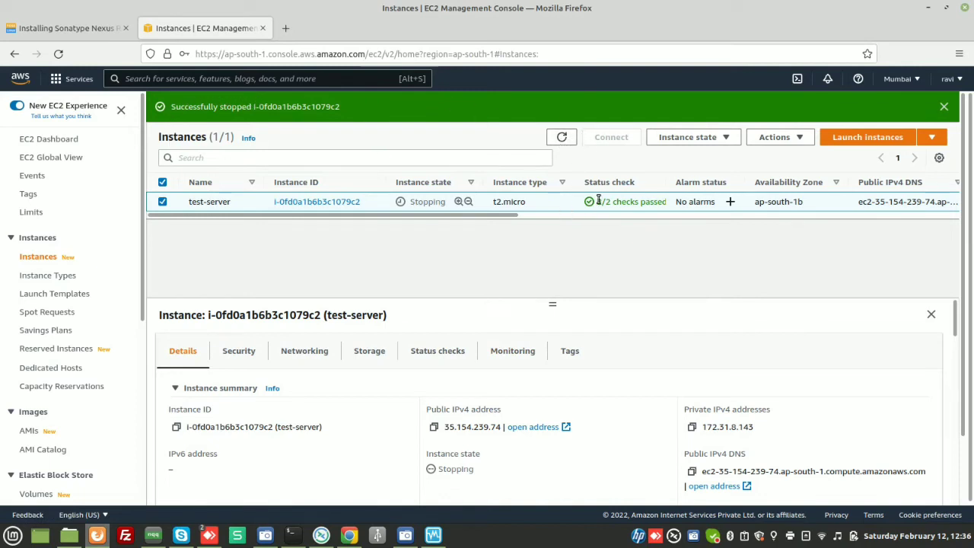
- Refresh the instances list, select test-server and start the stopped instance
left_click(561, 138)
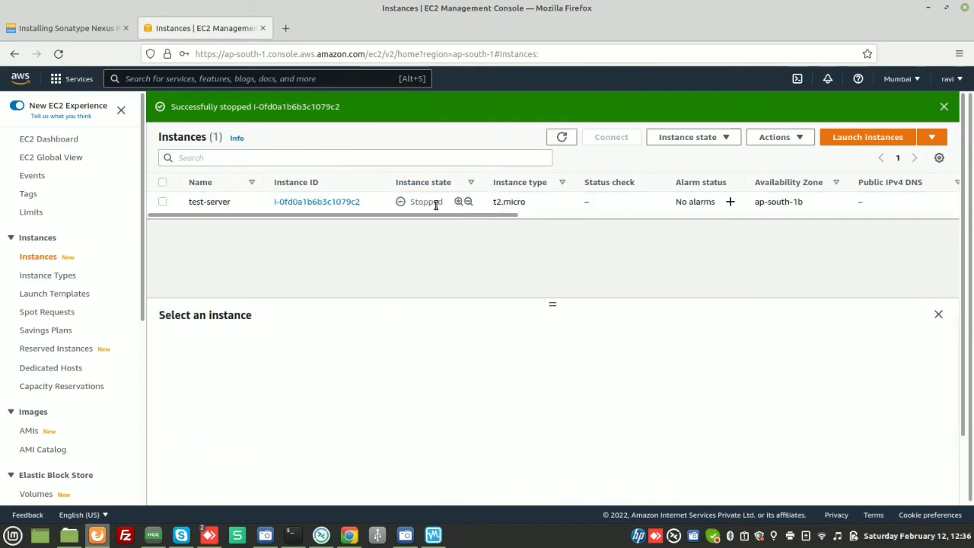
left_click(161, 202)
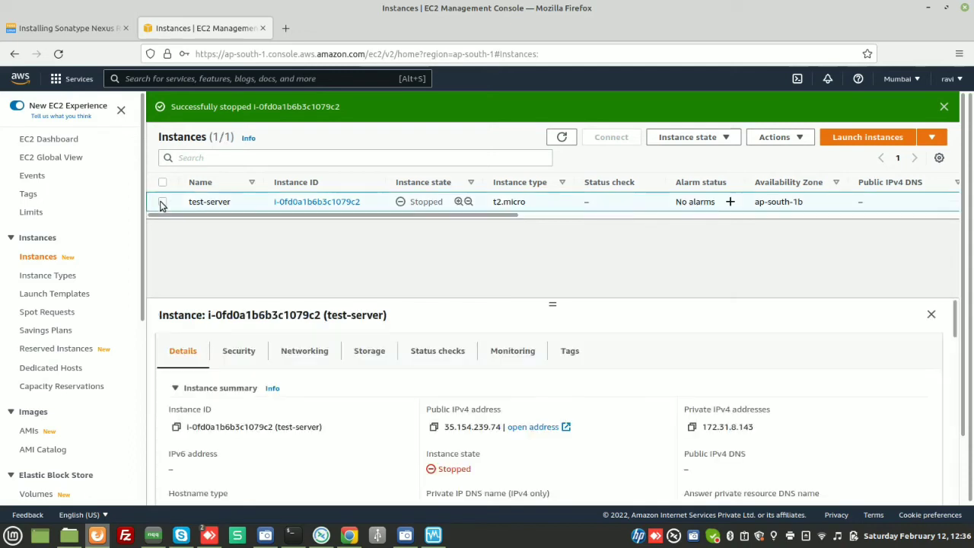
left_click(708, 138)
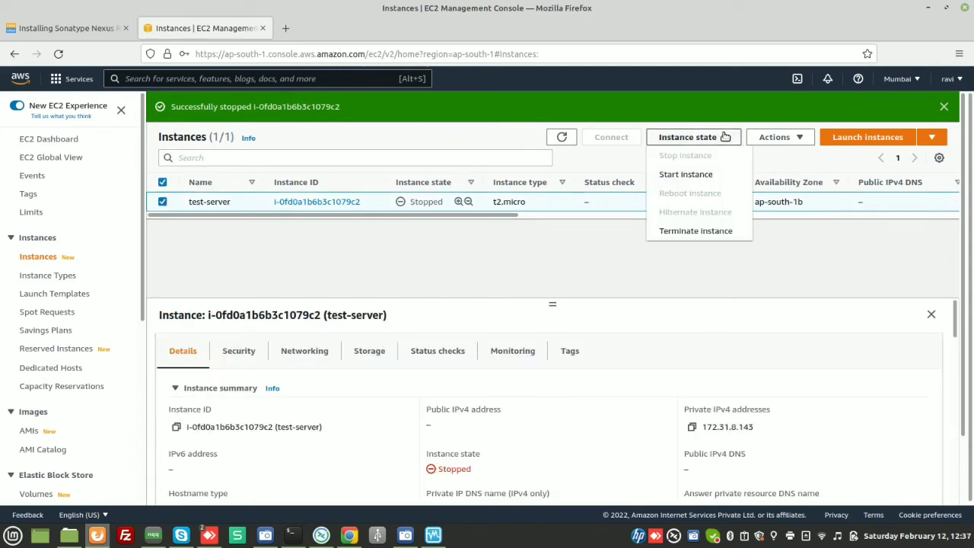
left_click(693, 176)
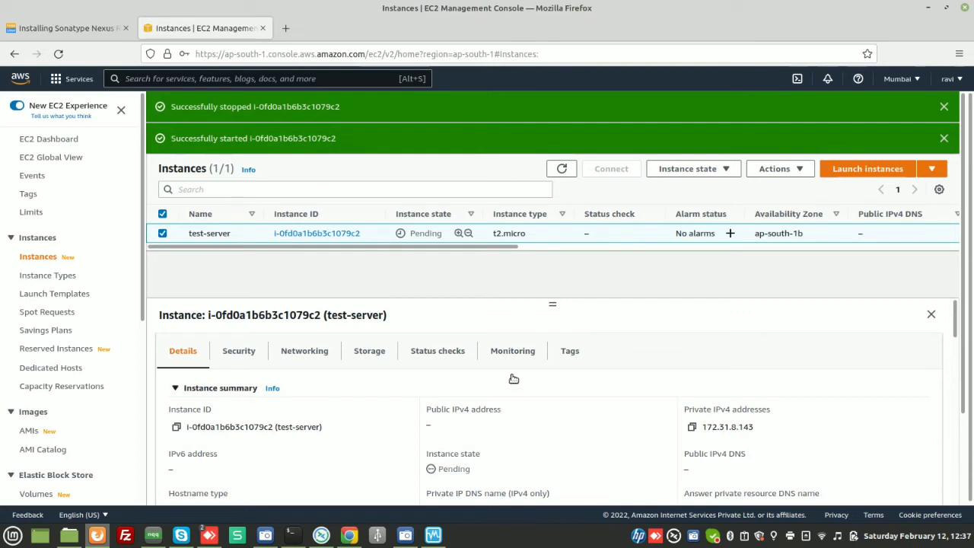
- Refresh the instances list repeatedly while test-server boots, then select the instance
left_click(561, 171)
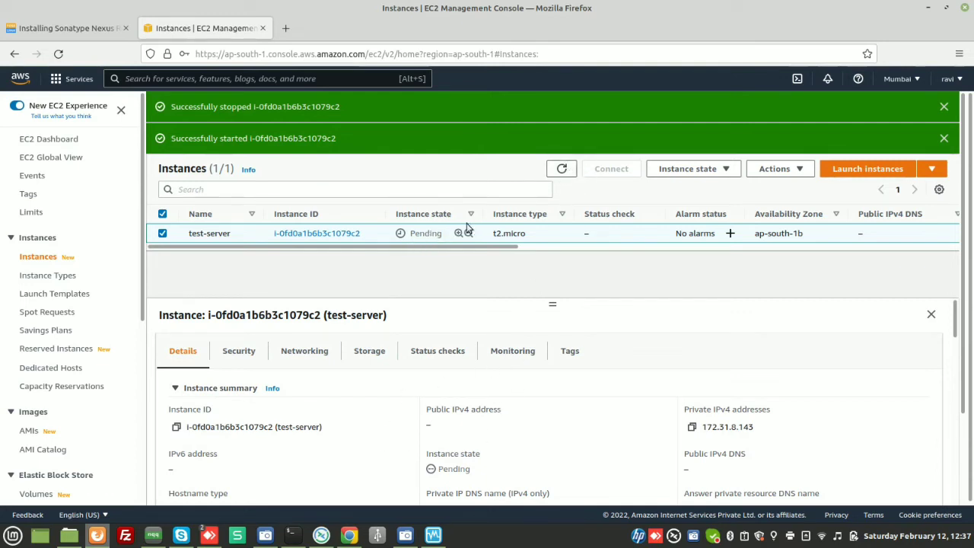
left_click(561, 171)
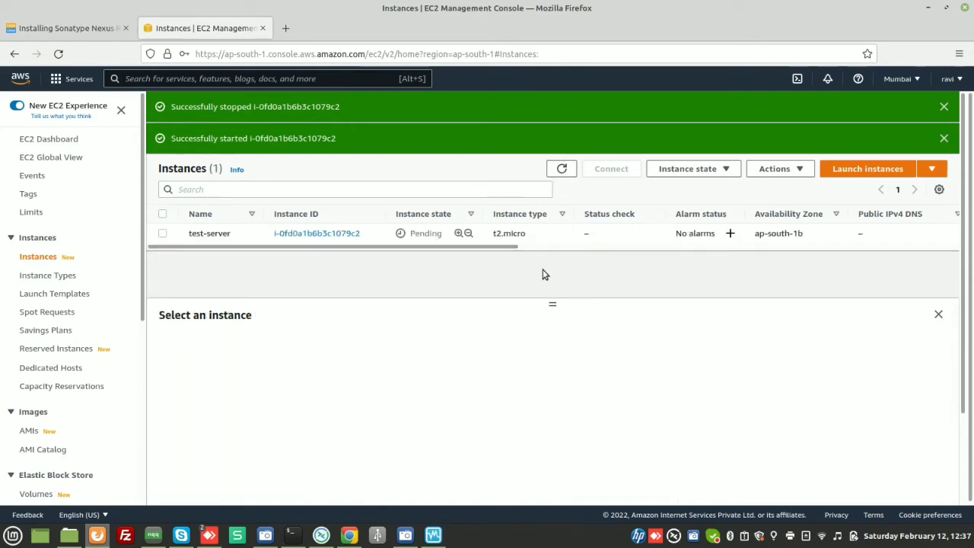
left_click(564, 169)
left_click(562, 169)
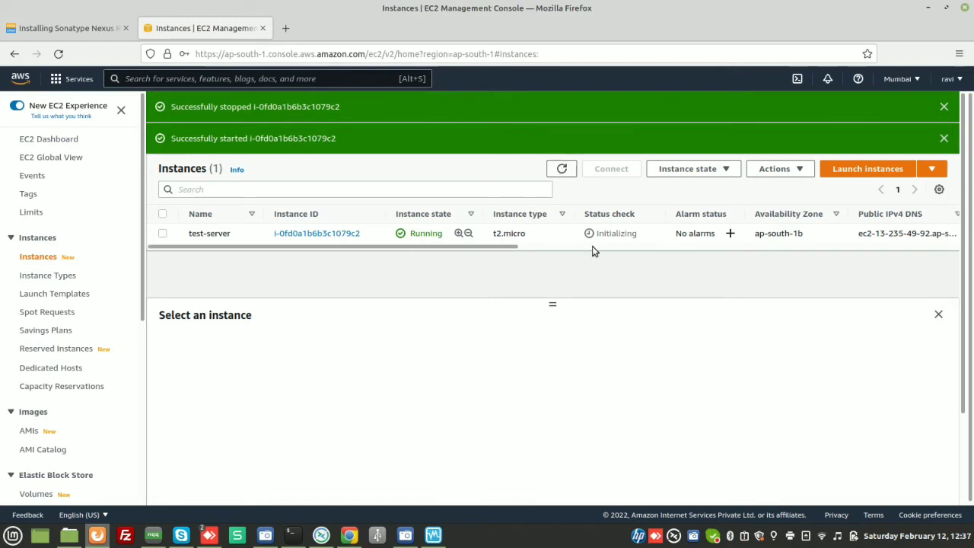
left_click(563, 170)
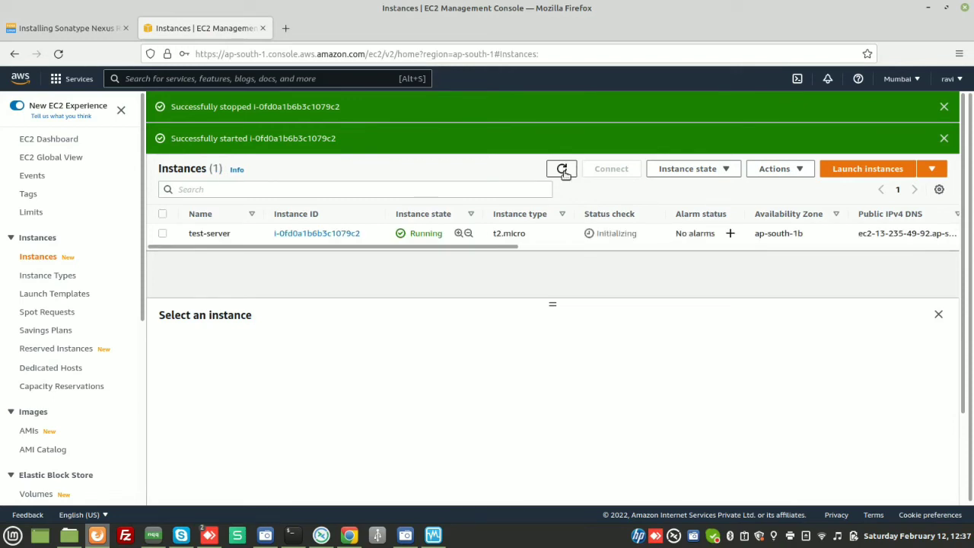
left_click(563, 170)
left_click(562, 170)
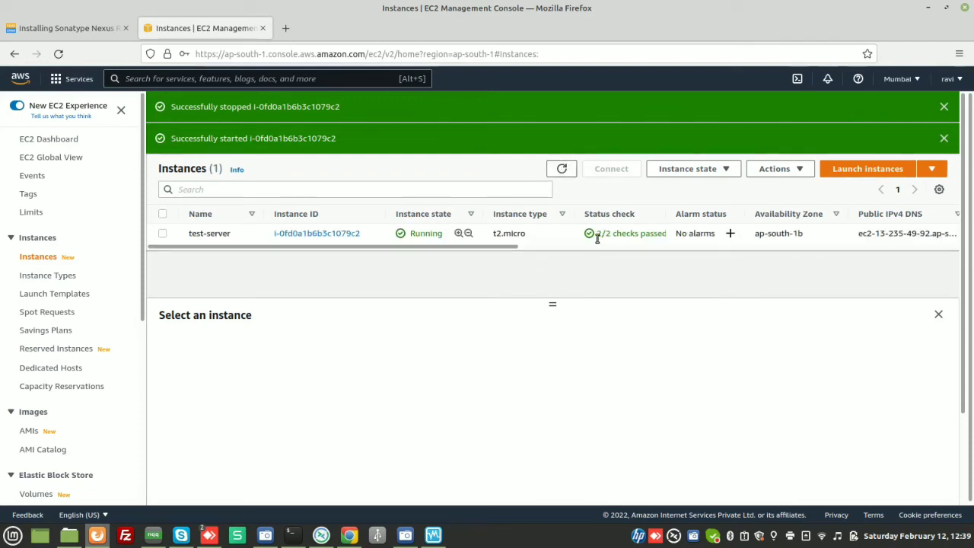
left_click(163, 235)
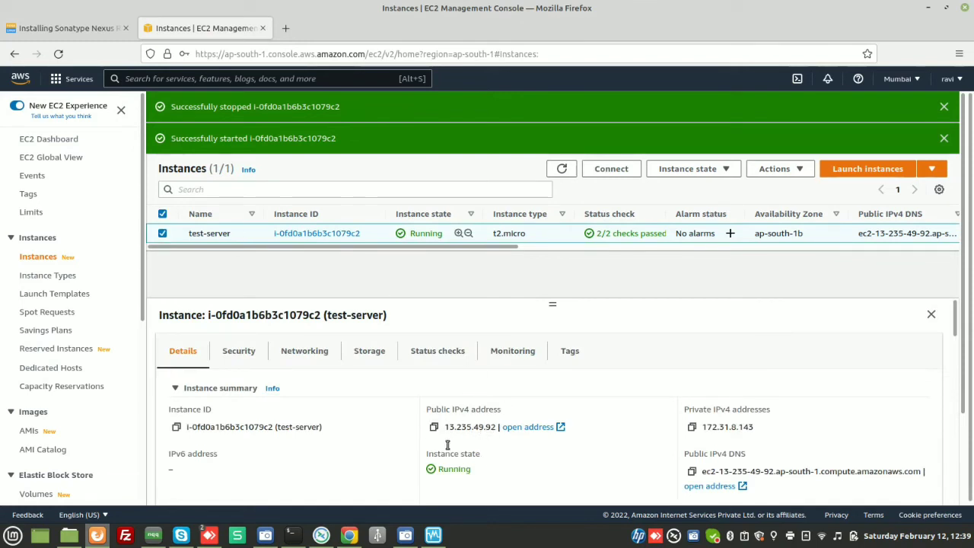
- Recall the previous ssh command in the terminal and delete its old IP address after ec2-user@
left_click(292, 535)
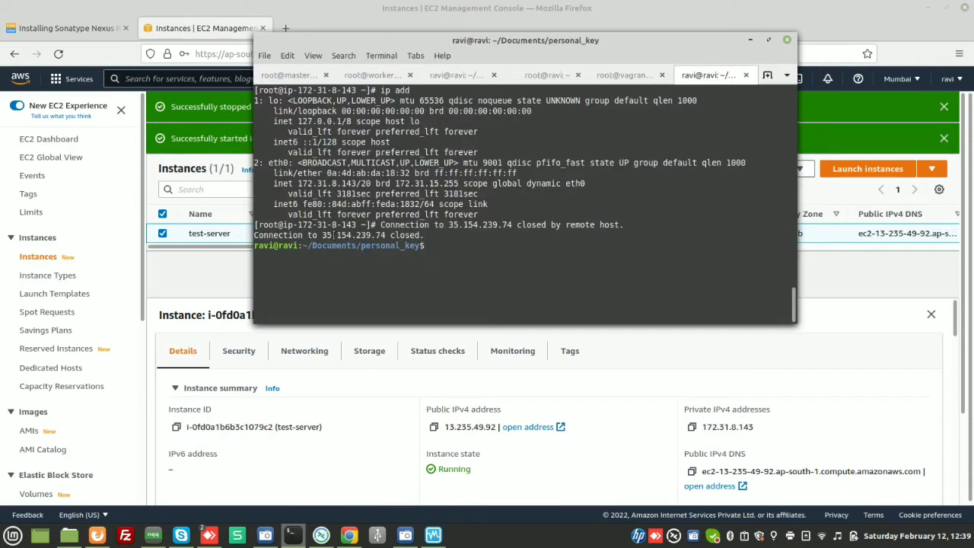
double_click(324, 236)
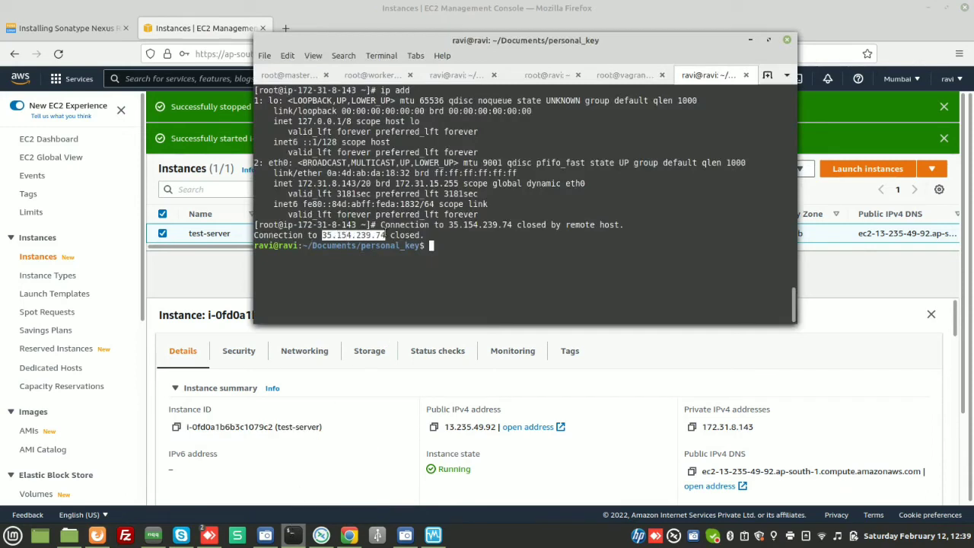
left_click(472, 217)
key("Up")
key("Up")
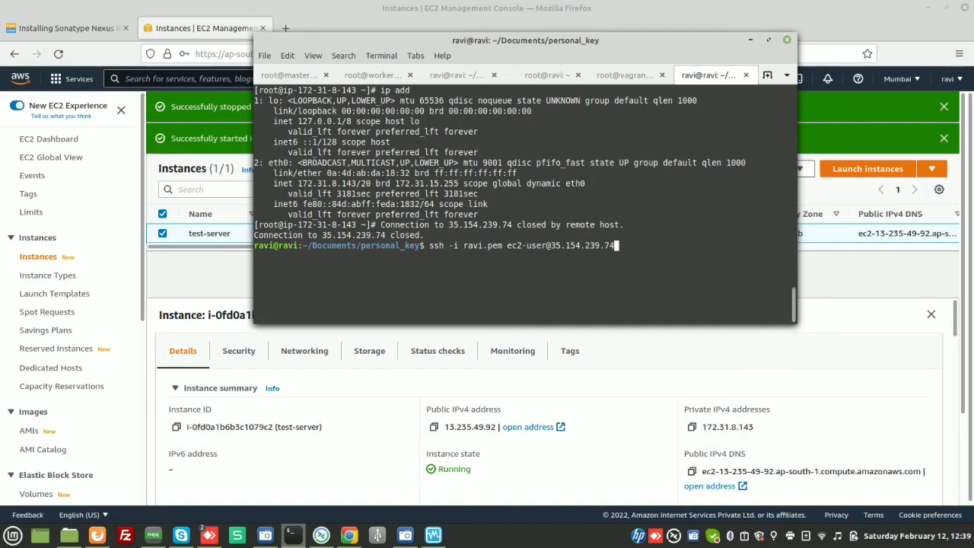
key("BackSpace")
key("BackSpace")
key("BackSpace")
key("BackSpace")
key("BackSpace")
key("BackSpace")
key("BackSpace")
key("BackSpace")
key("BackSpace")
key("BackSpace")
key("BackSpace")
key("BackSpace")
type("@")
- Copy the instance's new public IPv4 address, append it to the ssh command and run it
left_click(433, 428)
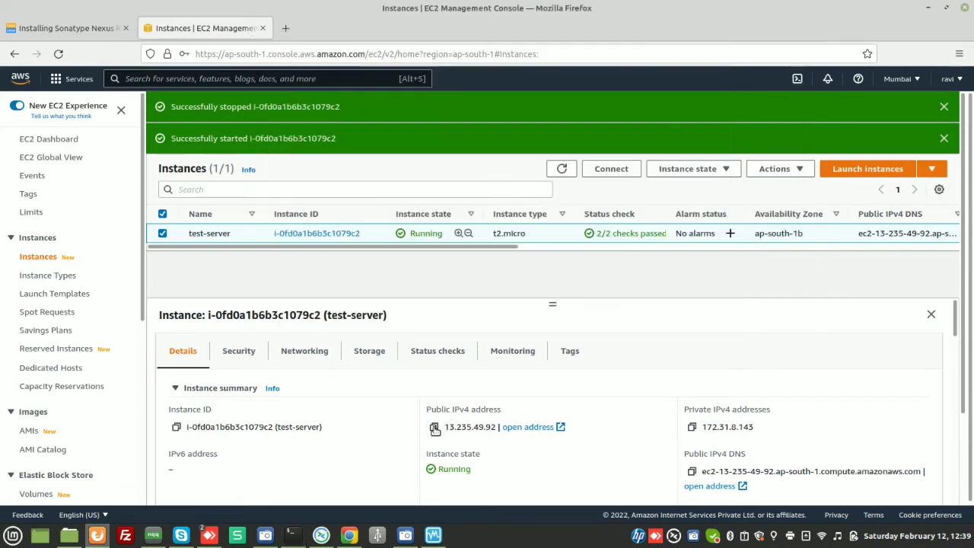
left_click(291, 535)
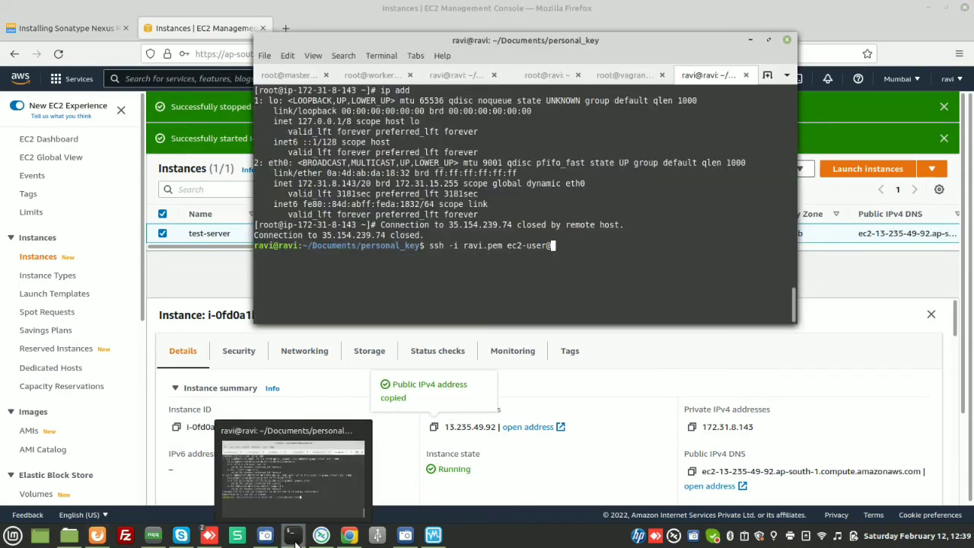
key("ctrl+shift+v")
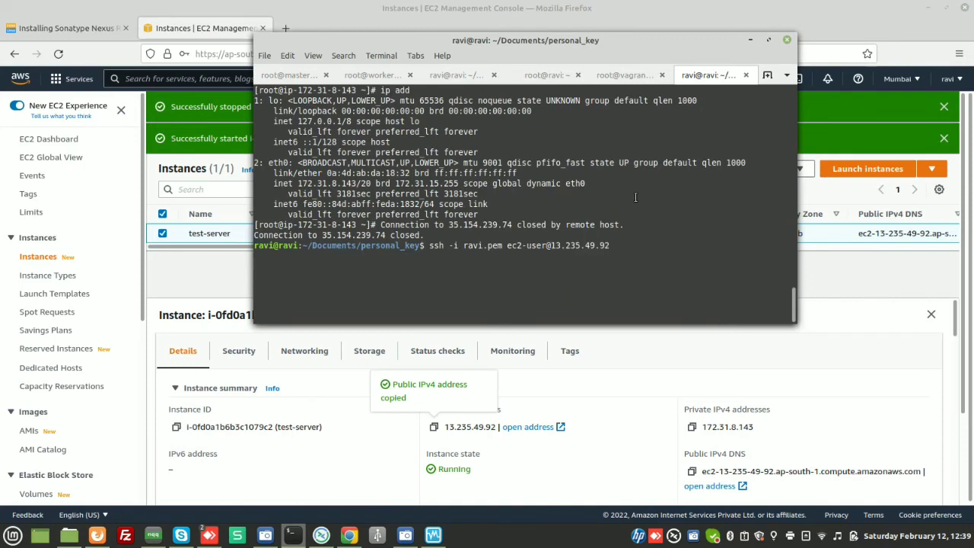
double_click(487, 245)
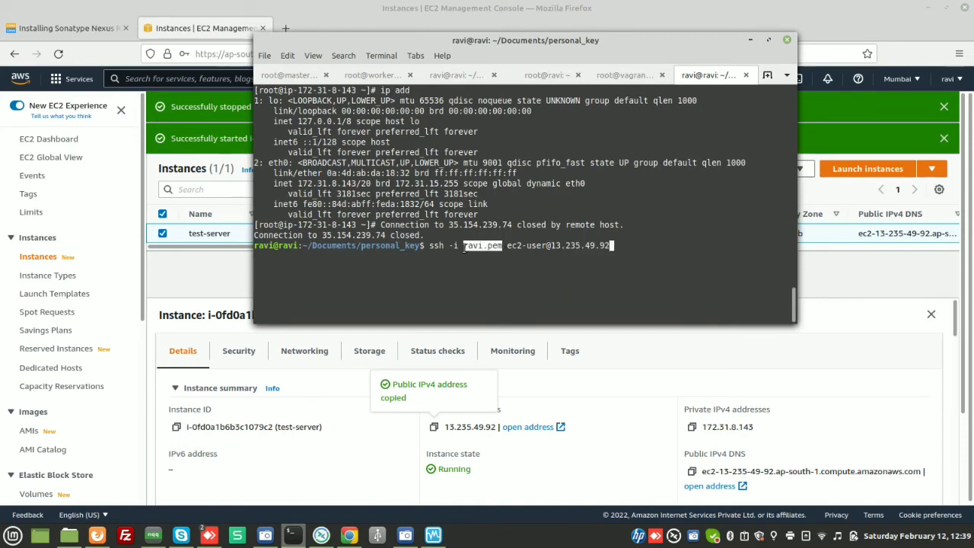
left_click(604, 243)
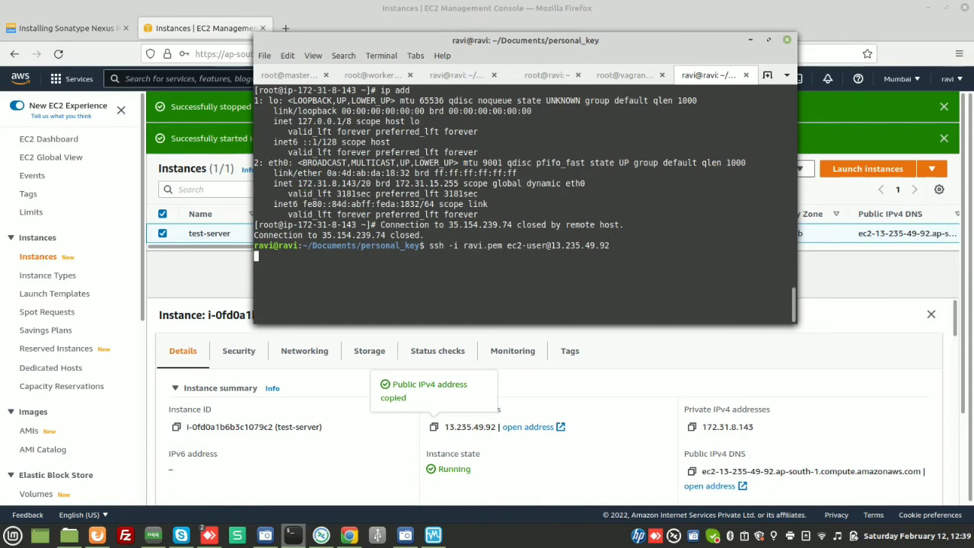
key("Return")
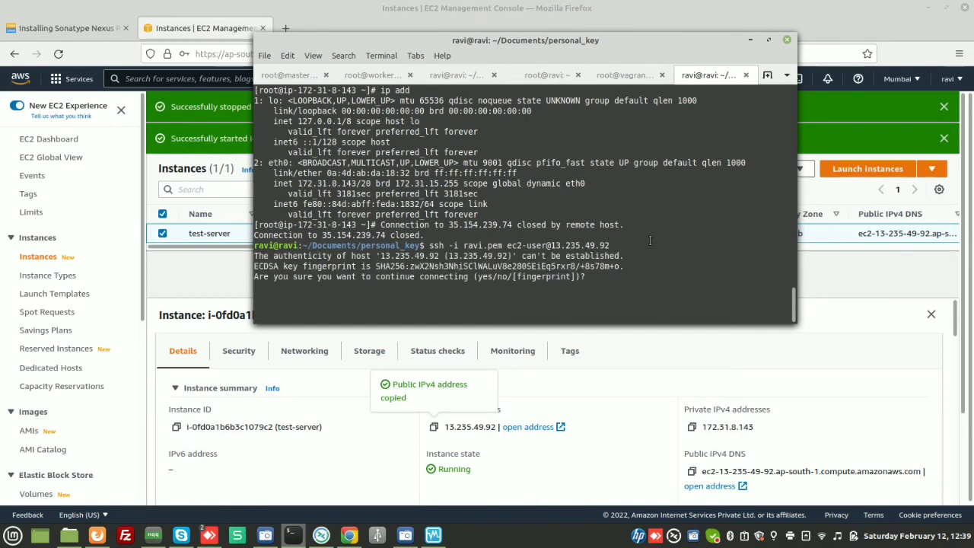
- Answer yes to trust the new host and log in to the instance as ec2-user
type("yes")
key("Return")
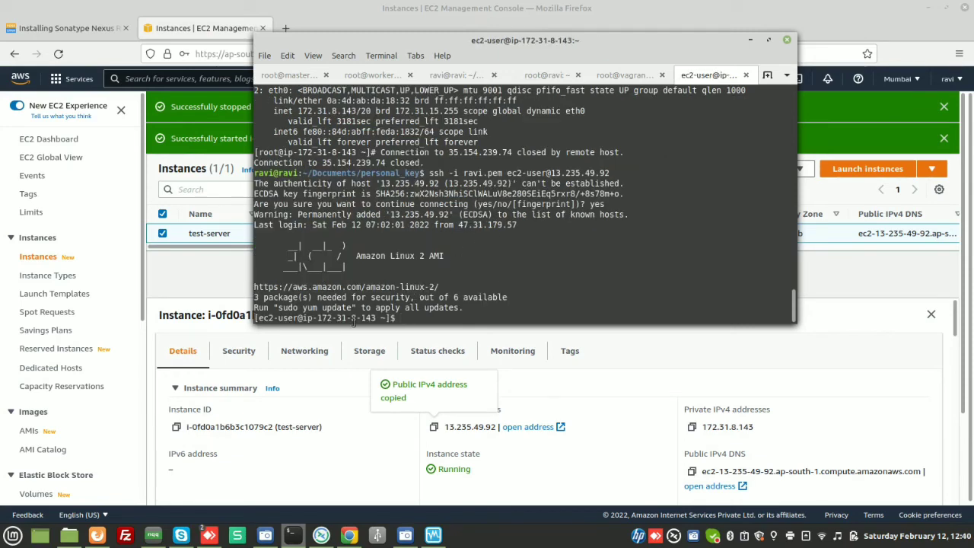
left_click_drag(316, 319, 373, 318)
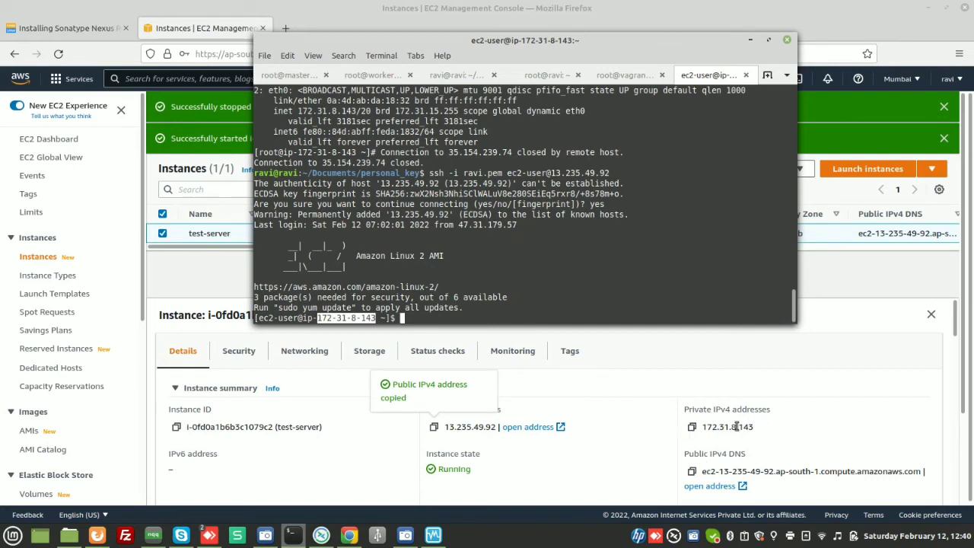
- Open the Connect page for test-server, then follow the instance ID link to its instance summary page
left_click(590, 281)
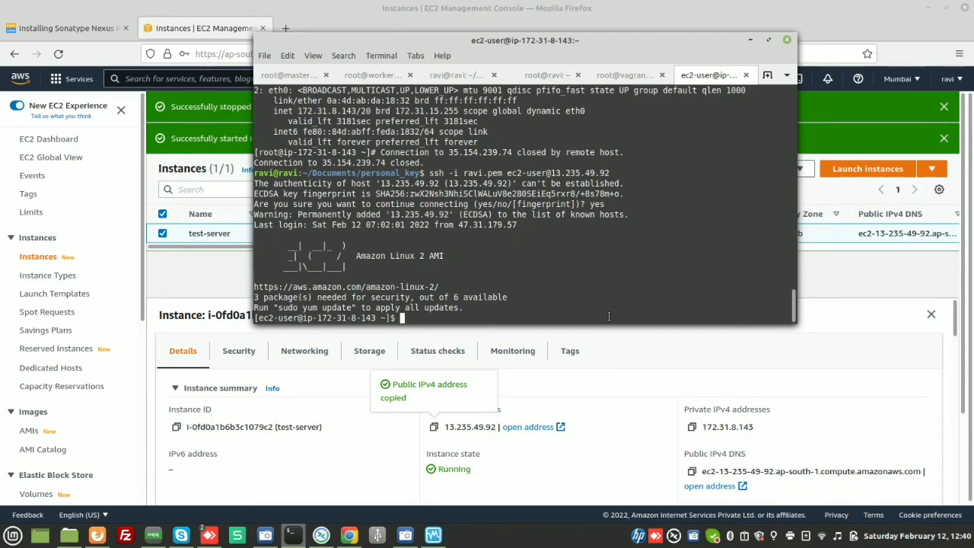
left_click(607, 380)
left_click(606, 172)
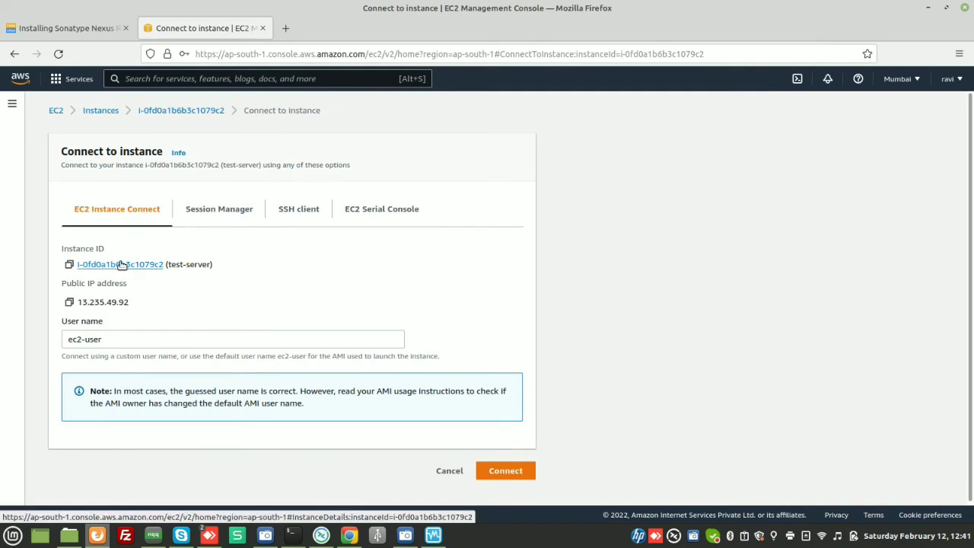
left_click(121, 264)
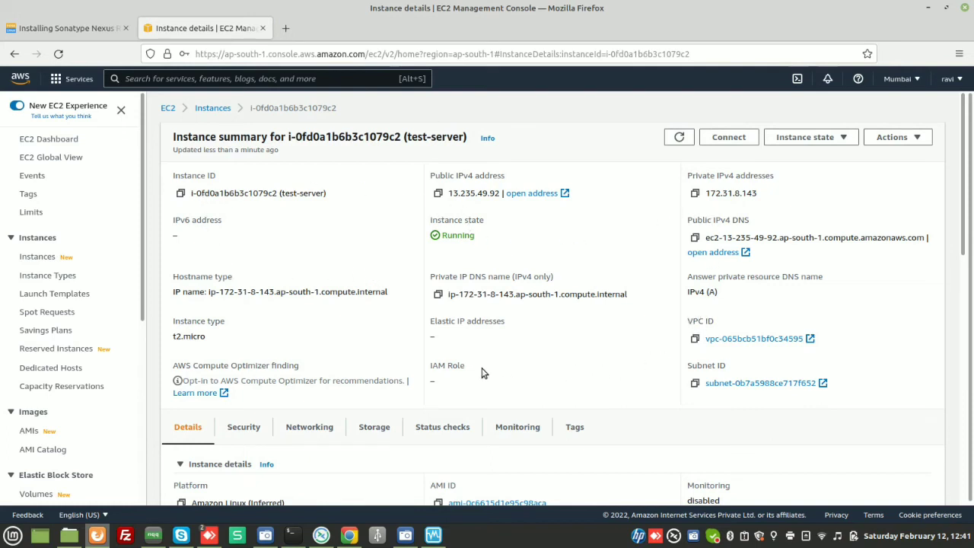
- Open the instance's ravi key pair from its details and view the key pair actions available for it
scroll(402, 375, "down", 3)
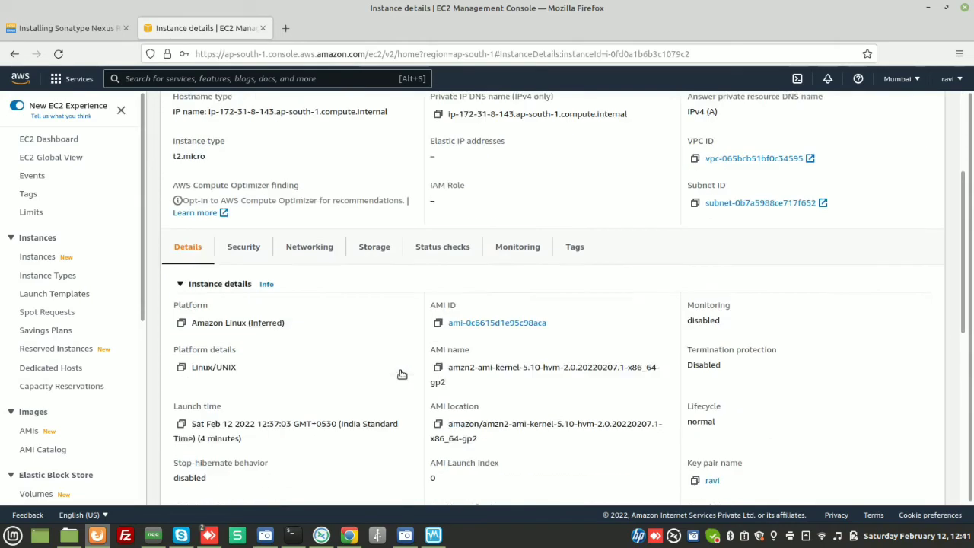
scroll(402, 374, "down", 1)
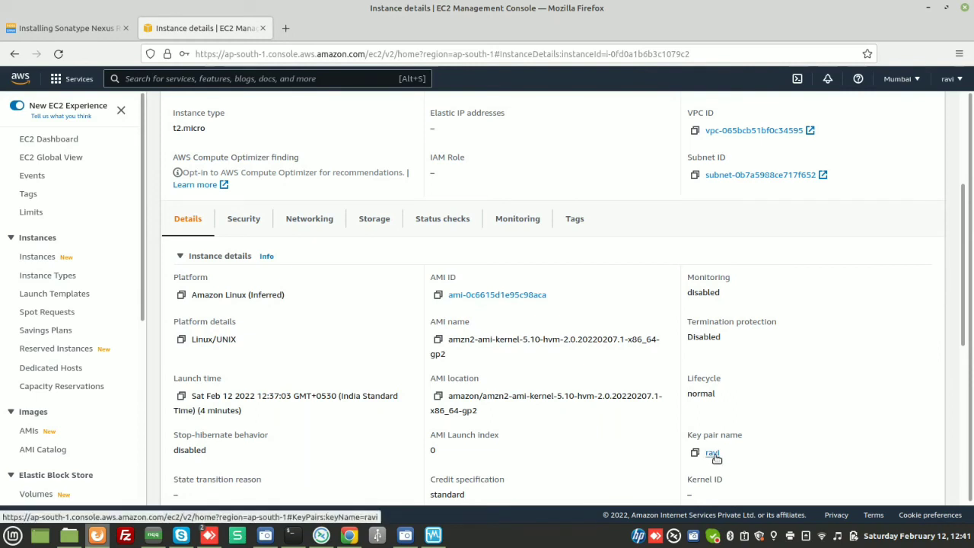
left_click(712, 454)
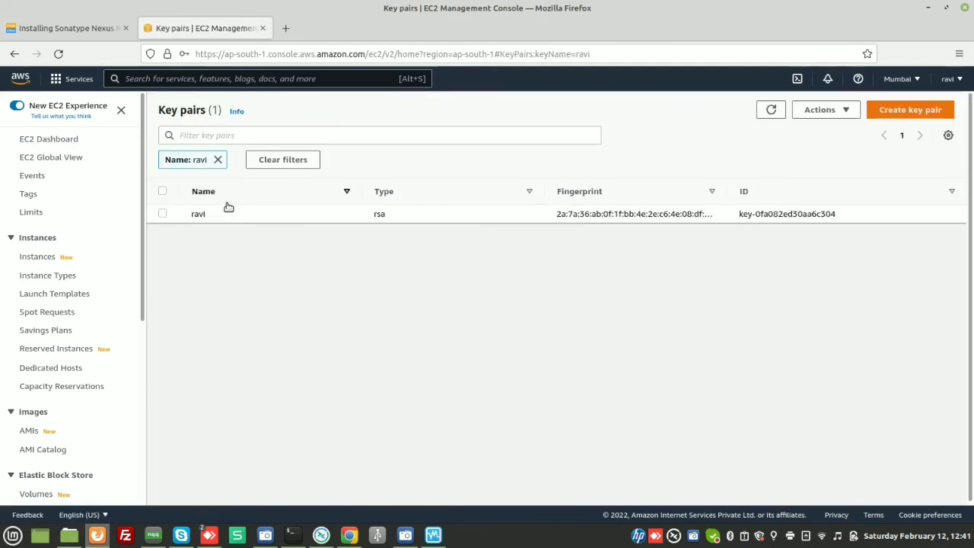
left_click(162, 214)
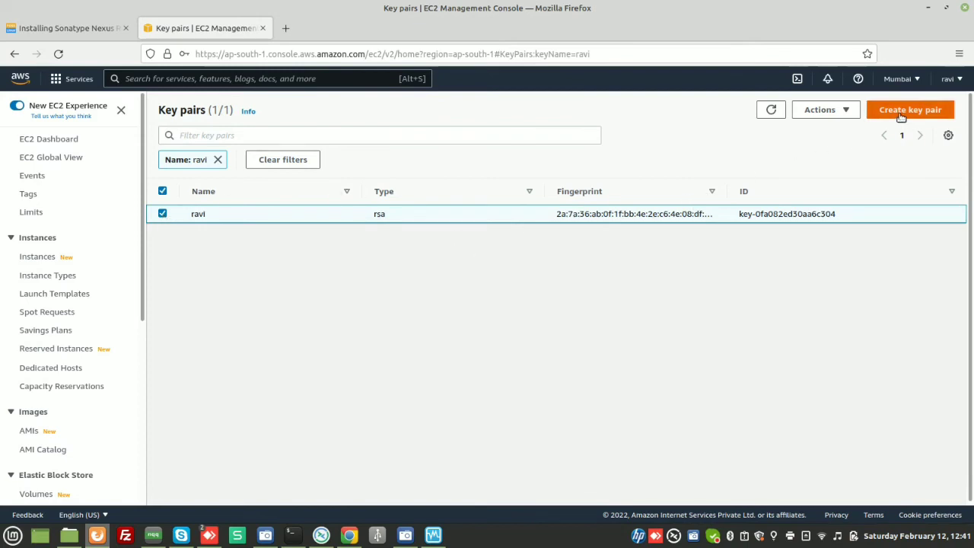
left_click(845, 113)
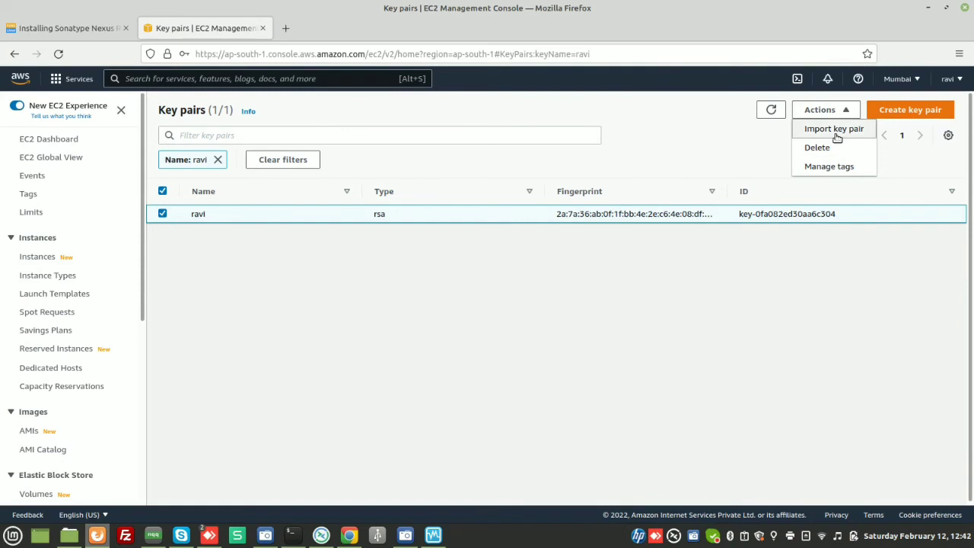
- Create a new RSA key pair named duvi in .pem format and save the downloaded duvi.pem file
left_click(900, 113)
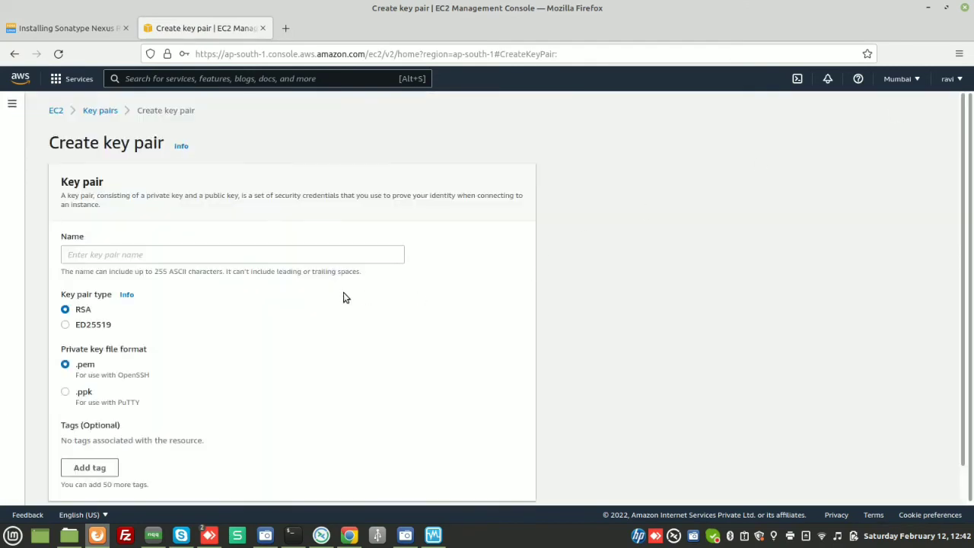
scroll(343, 297, "down", 1)
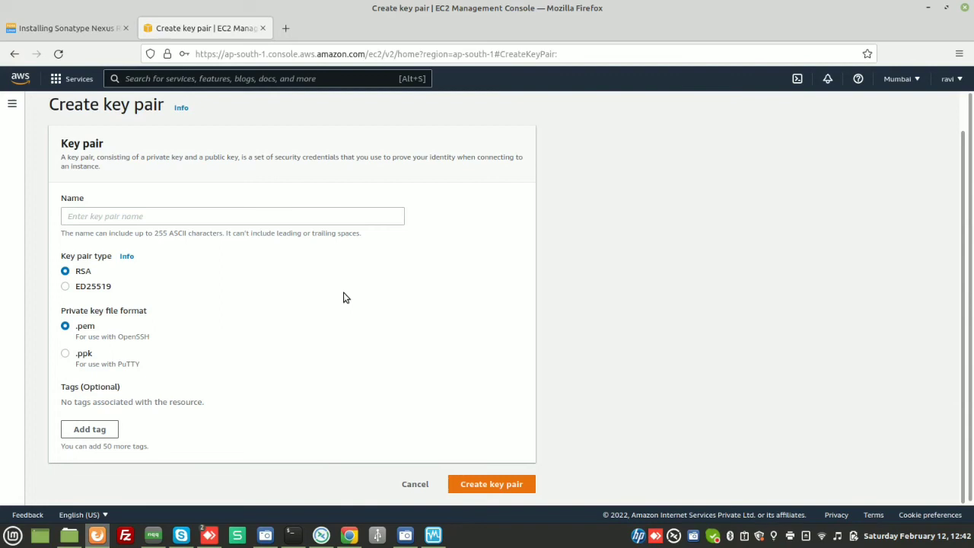
left_click(272, 219)
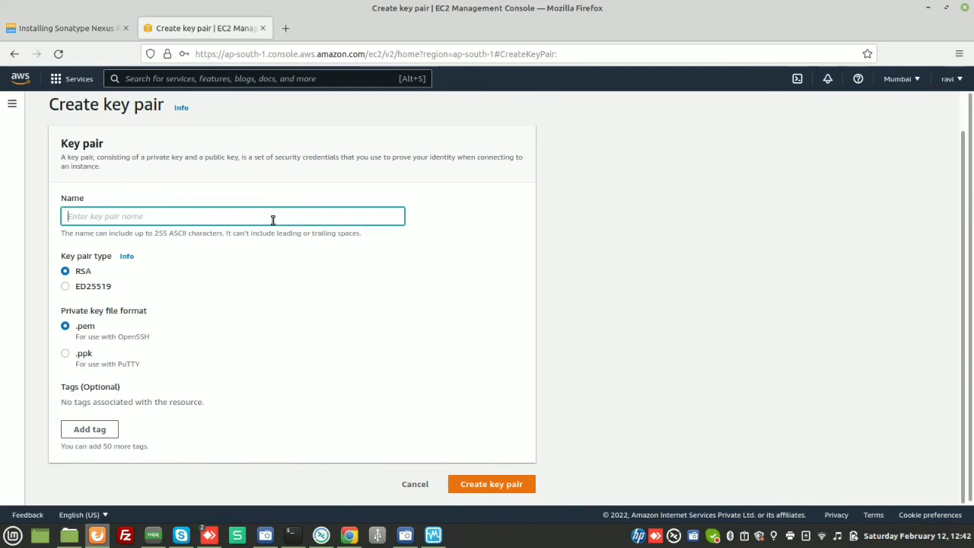
type("duvi")
left_click(472, 488)
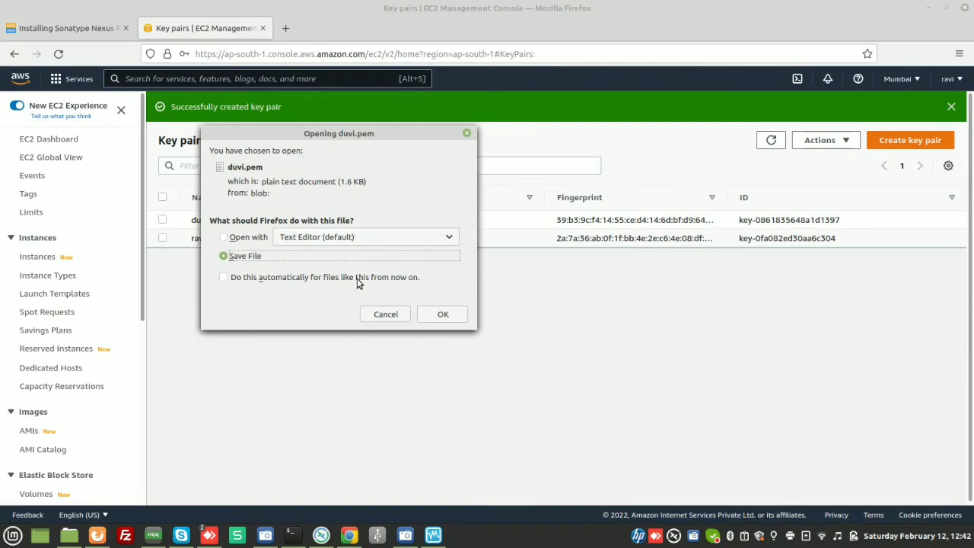
left_click(439, 314)
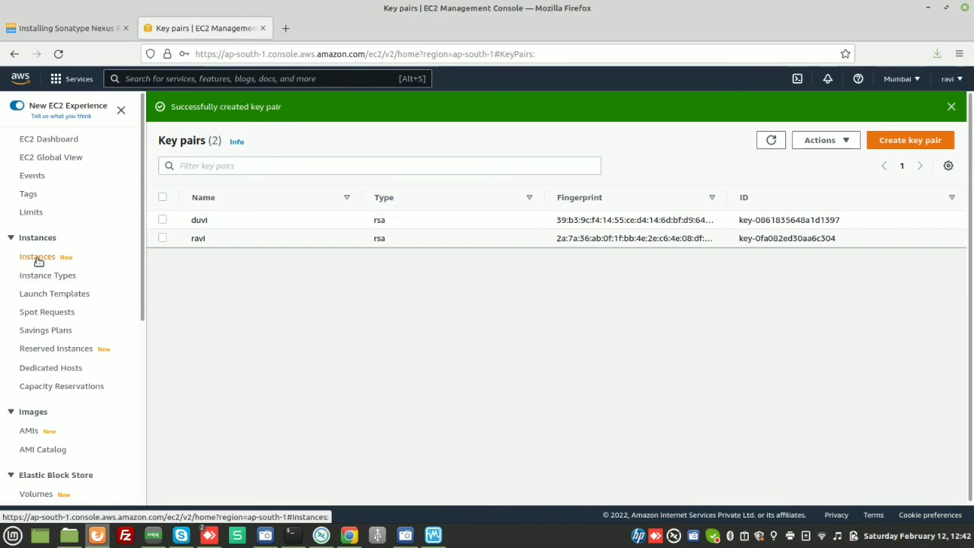
- Navigate back through the browser history to test-server's instance summary page
scroll(76, 348, "down", 5)
scroll(76, 348, "up", 5)
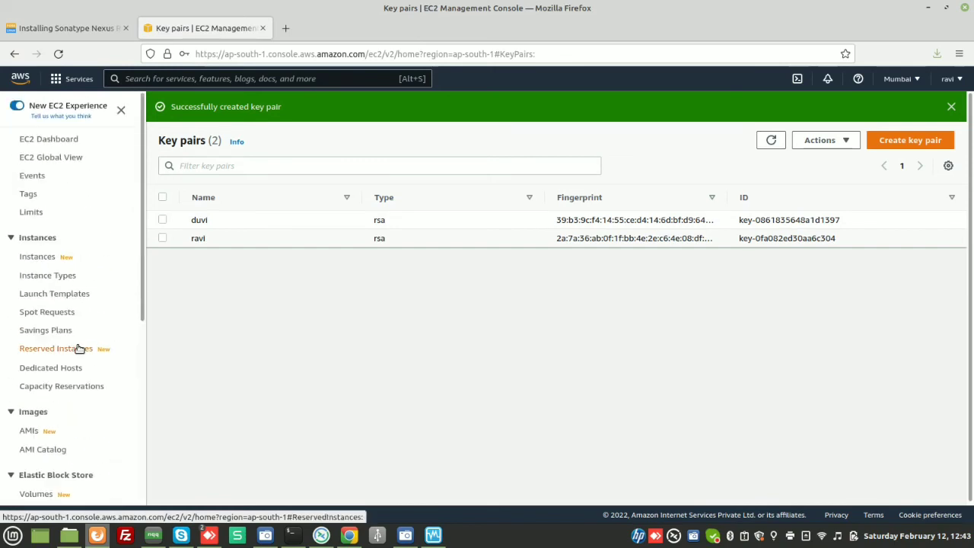
left_click(14, 54)
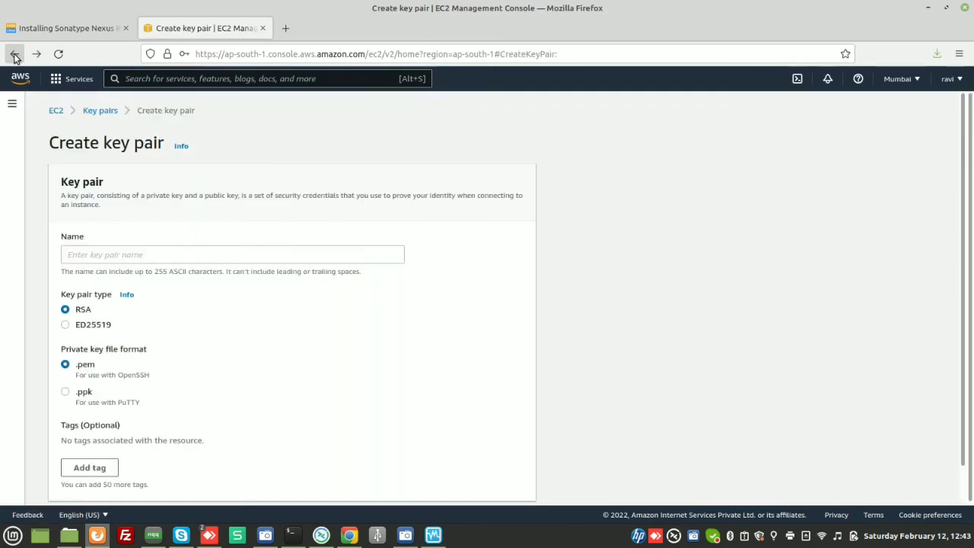
left_click(14, 54)
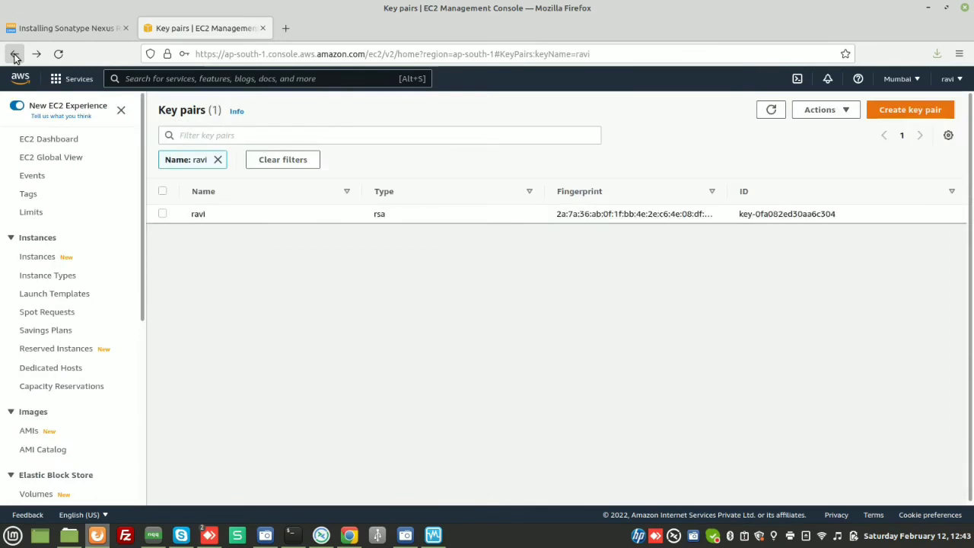
left_click(15, 54)
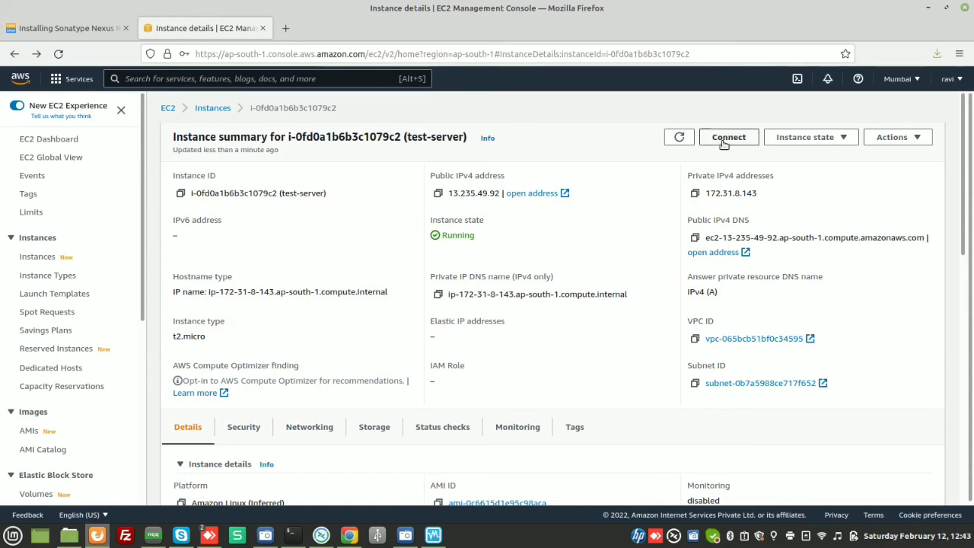
- Browse test-server's Instance state and Actions menus, including Image and templates, without choosing anything
left_click(845, 139)
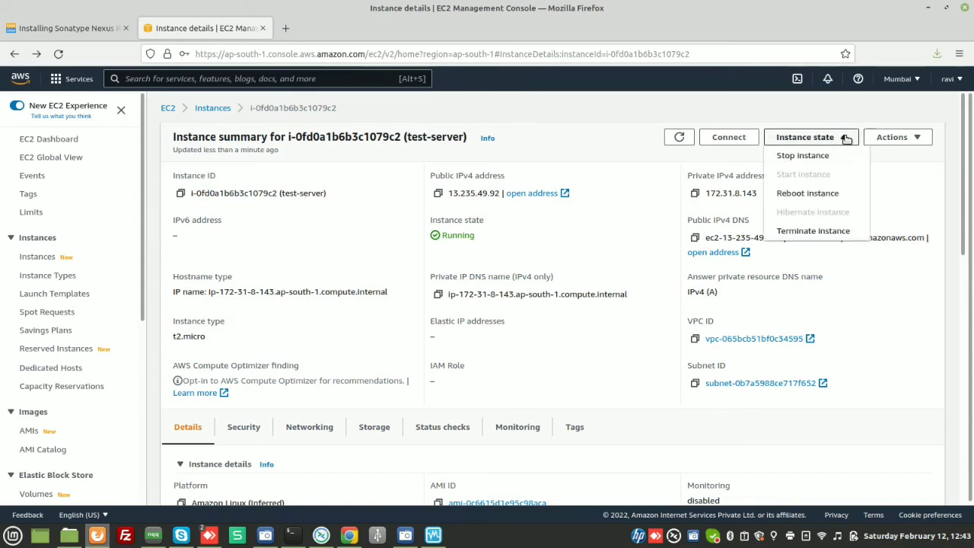
left_click(916, 137)
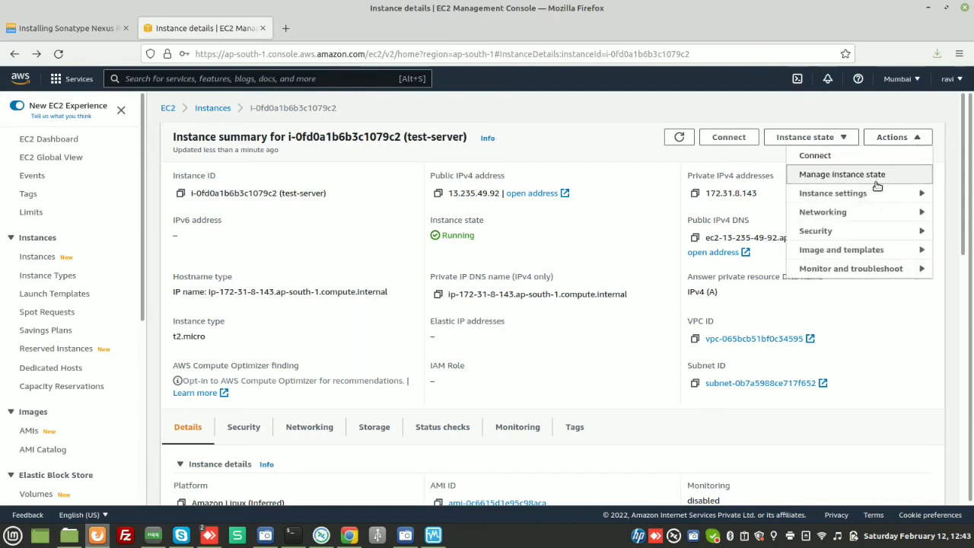
left_click(873, 254)
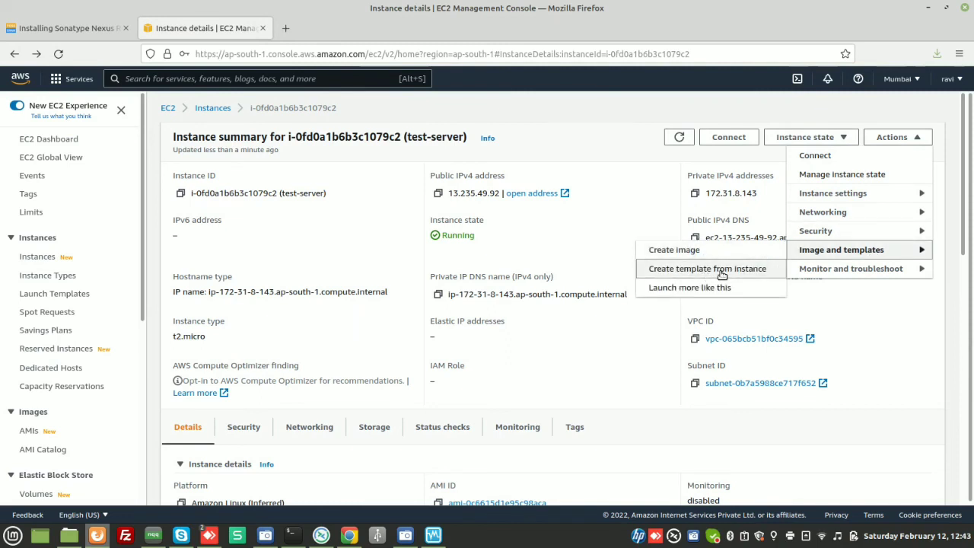
left_click(618, 340)
- Scroll through test-server's instance details and open then close the instance summary help panel
scroll(618, 342, "down", 3)
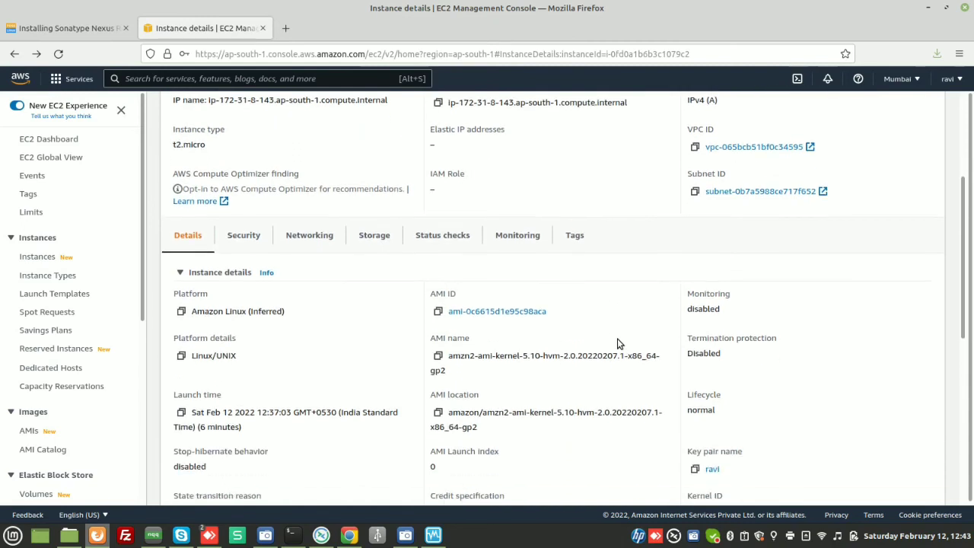
scroll(618, 342, "down", 1)
scroll(619, 341, "down", 1)
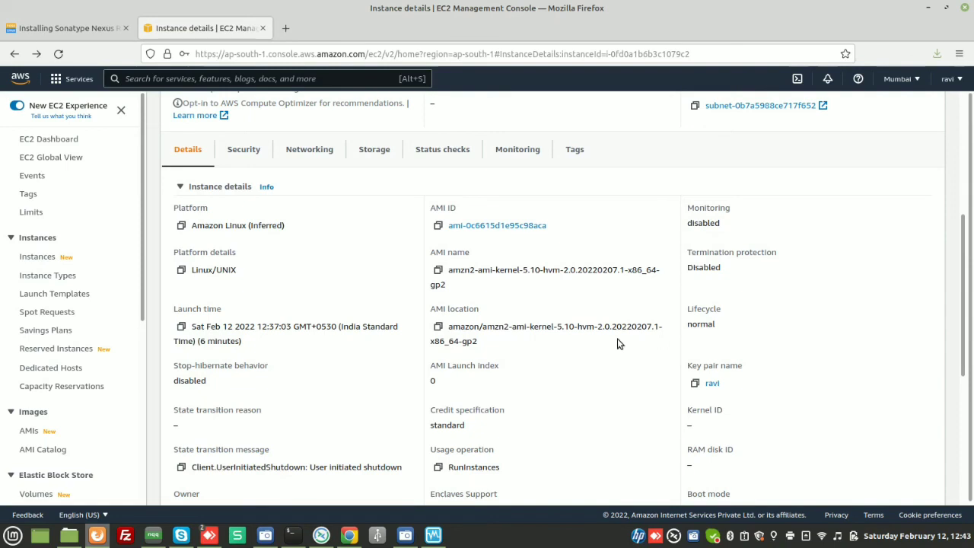
scroll(618, 344, "down", 1)
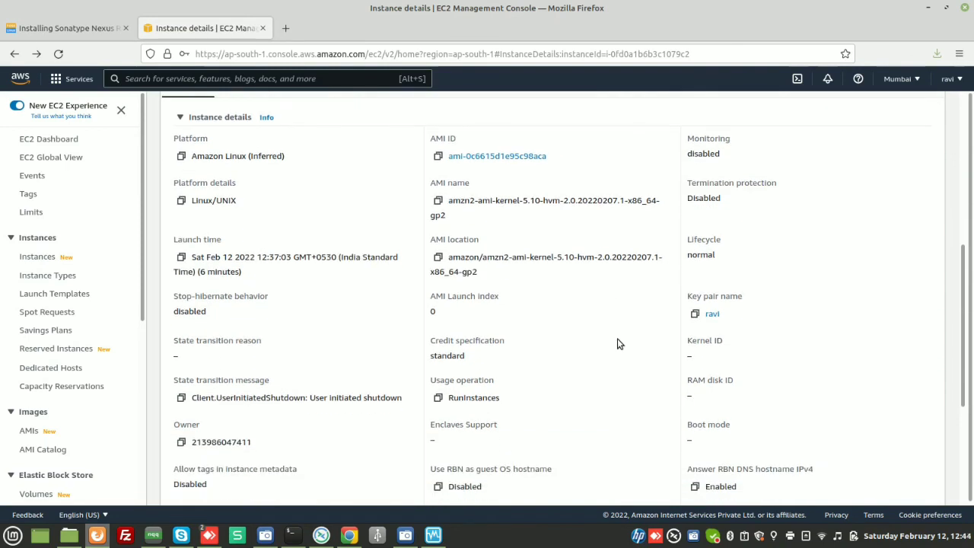
scroll(618, 344, "down", 2)
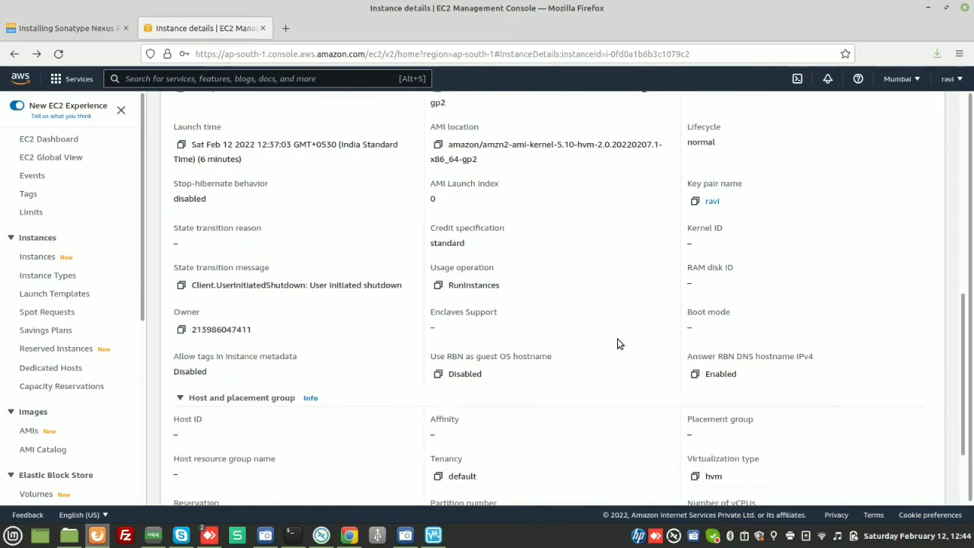
scroll(618, 344, "down", 2)
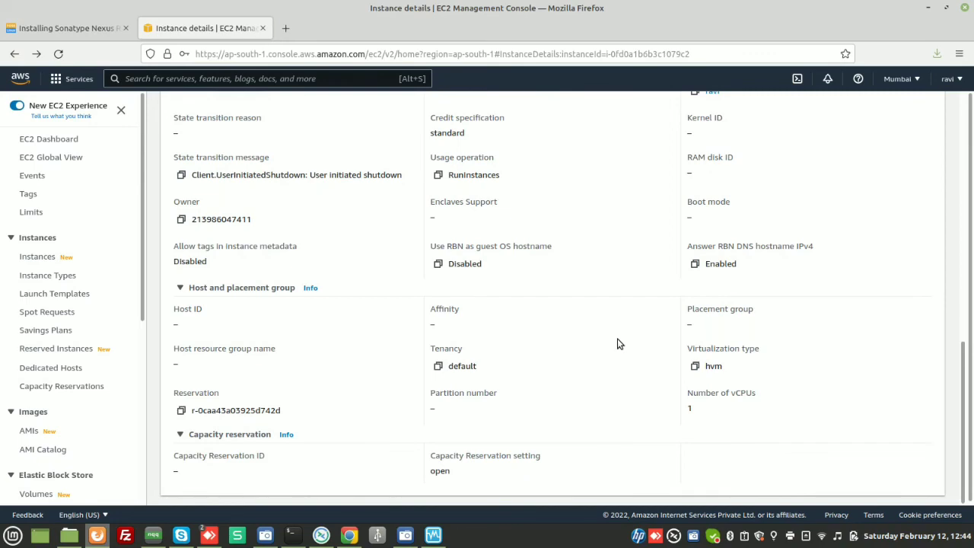
scroll(618, 344, "up", 5)
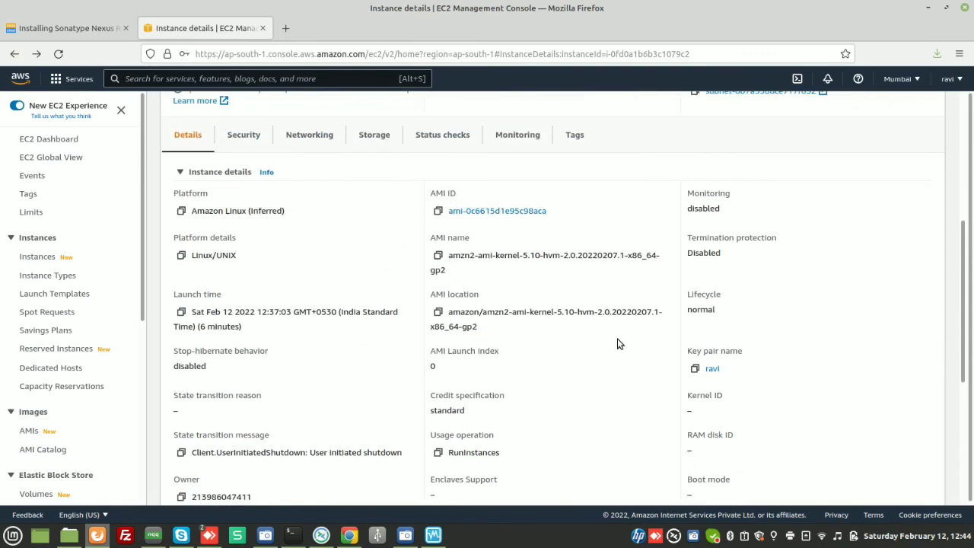
scroll(617, 344, "up", 2)
scroll(618, 344, "up", 2)
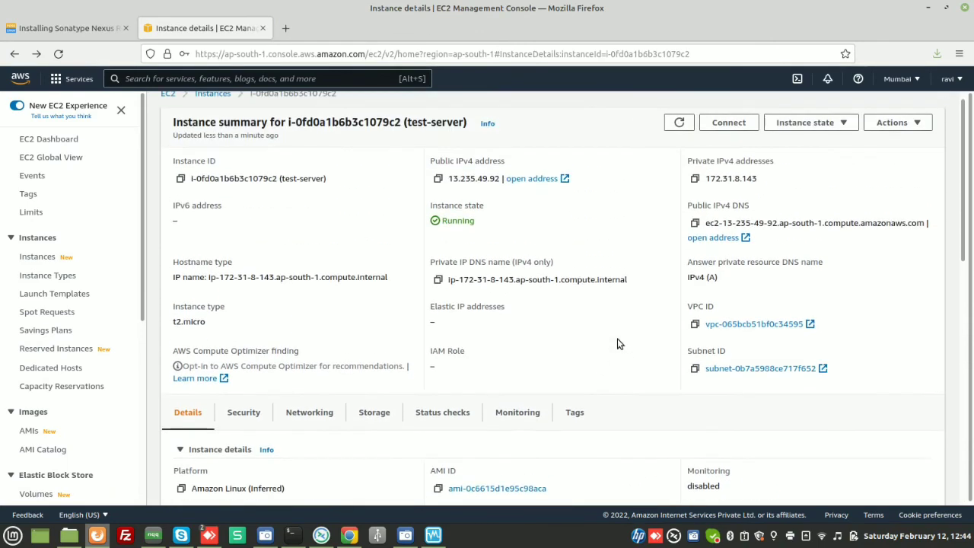
scroll(618, 344, "down", 1)
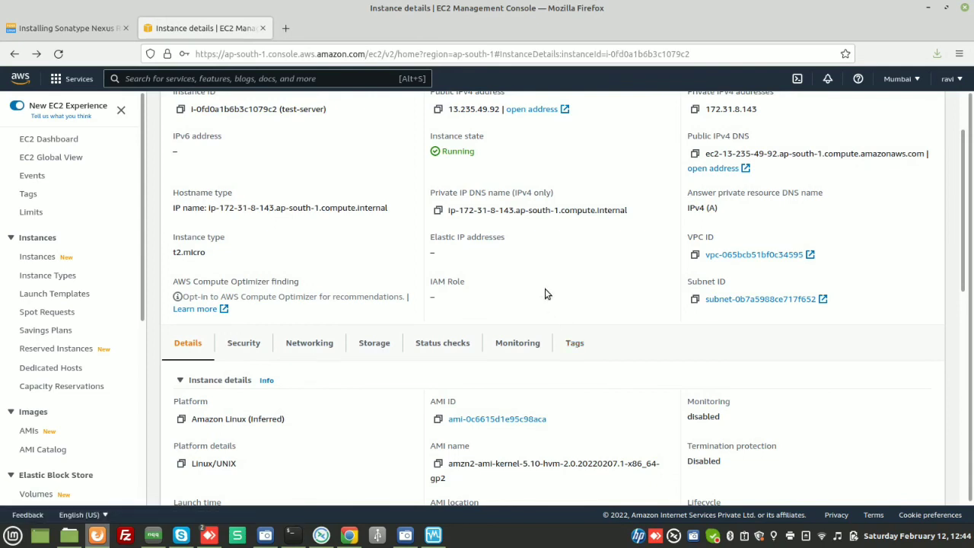
scroll(545, 289, "up", 2)
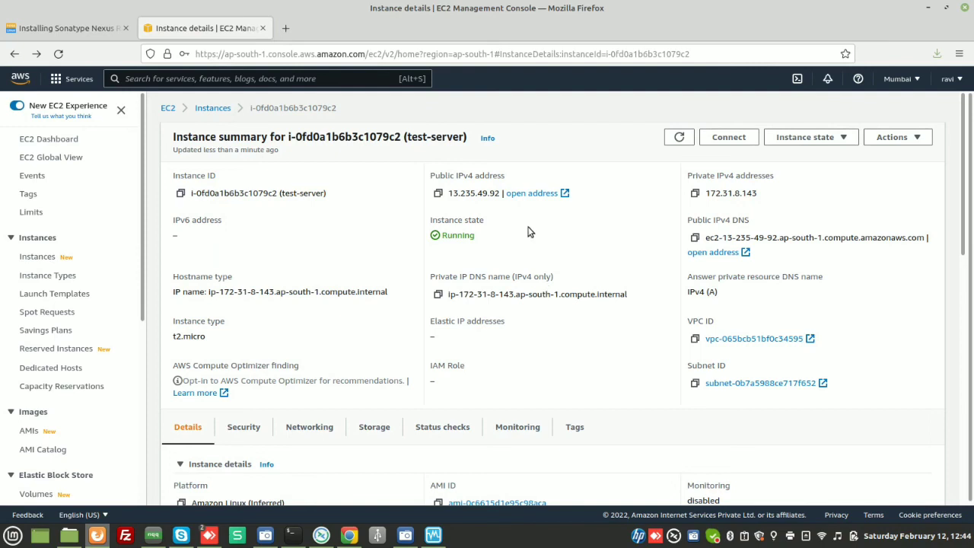
left_click(487, 138)
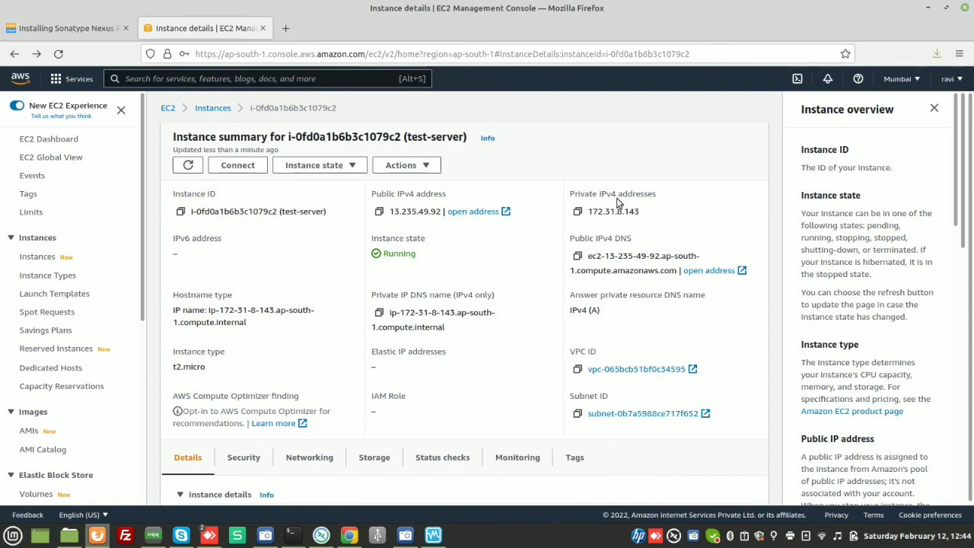
left_click(937, 109)
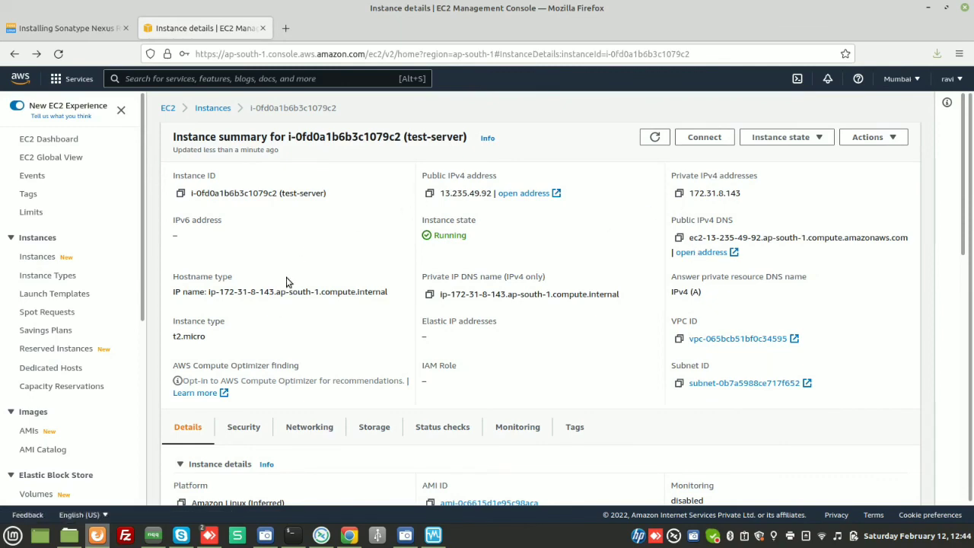
- View test-server's Tags tab, then return to the Details tab and scroll through the instance details
scroll(238, 339, "down", 5)
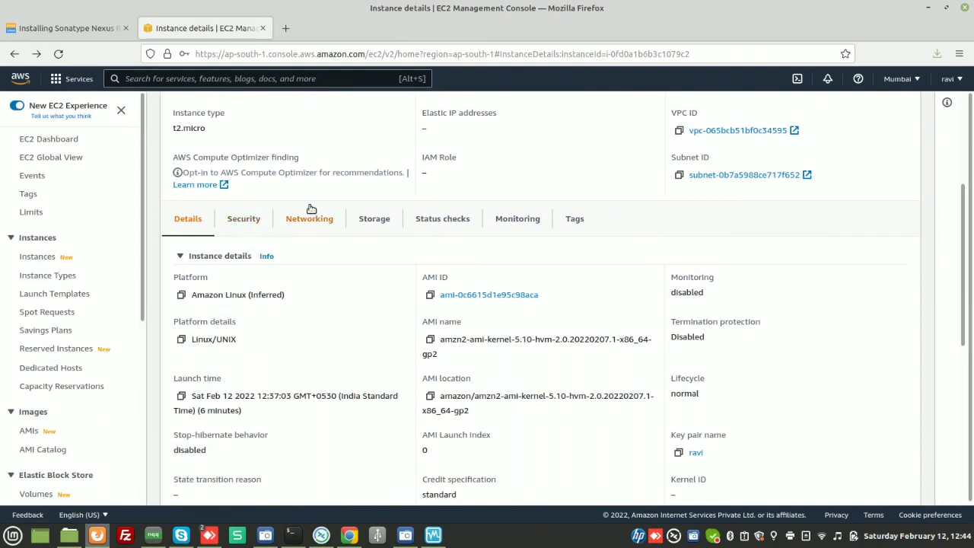
left_click(580, 220)
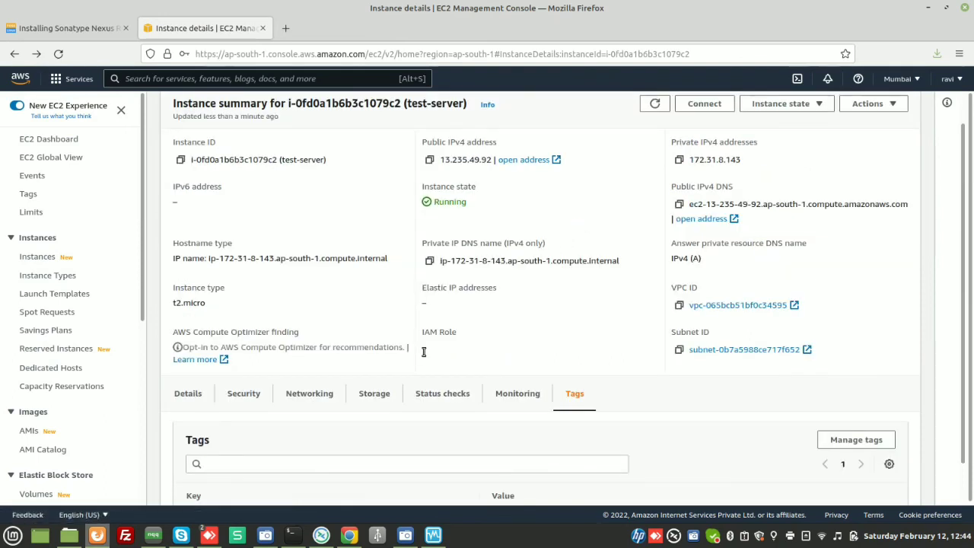
scroll(424, 352, "down", 1)
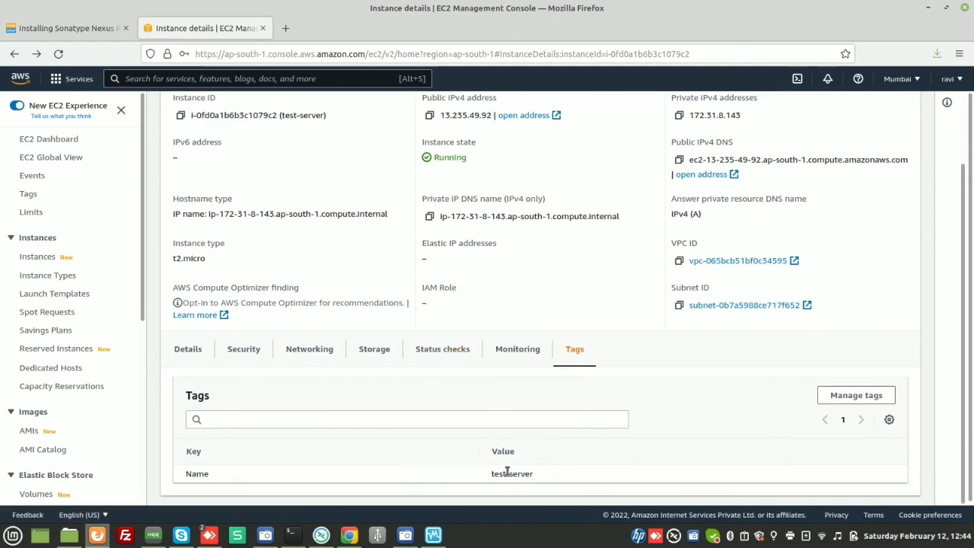
left_click(192, 356)
scroll(305, 429, "down", 5)
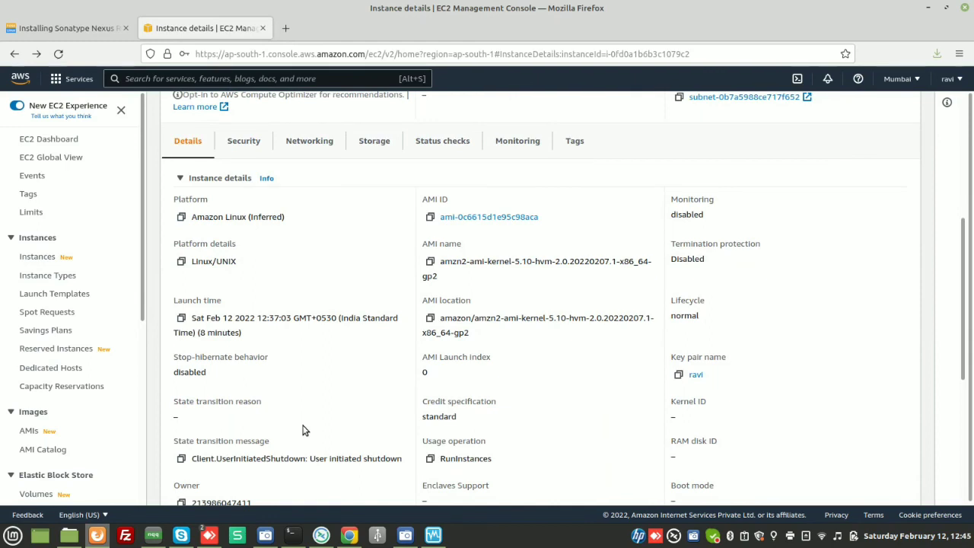
- Scroll down through test-server's instance details to the host, placement and capacity reservation sections, then back up
scroll(302, 430, "down", 3)
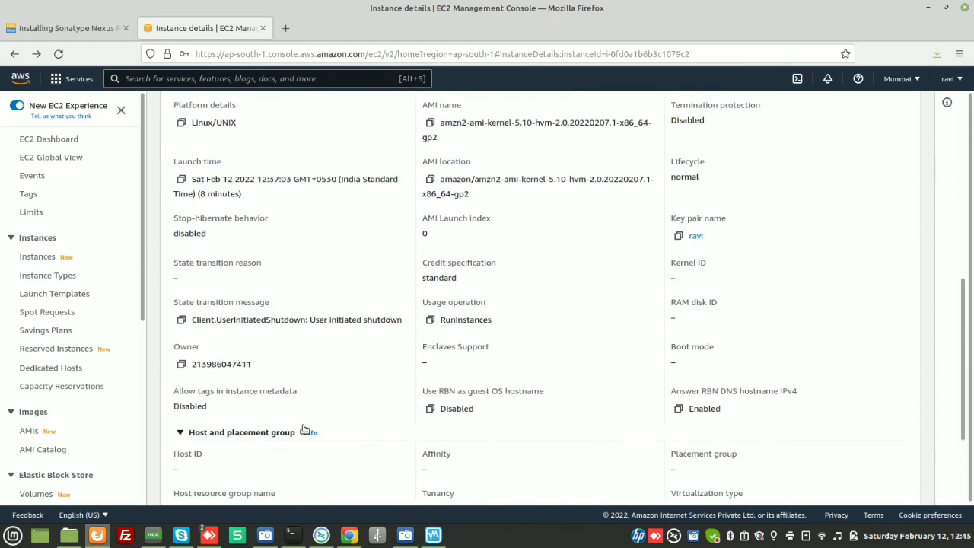
scroll(304, 431, "down", 2)
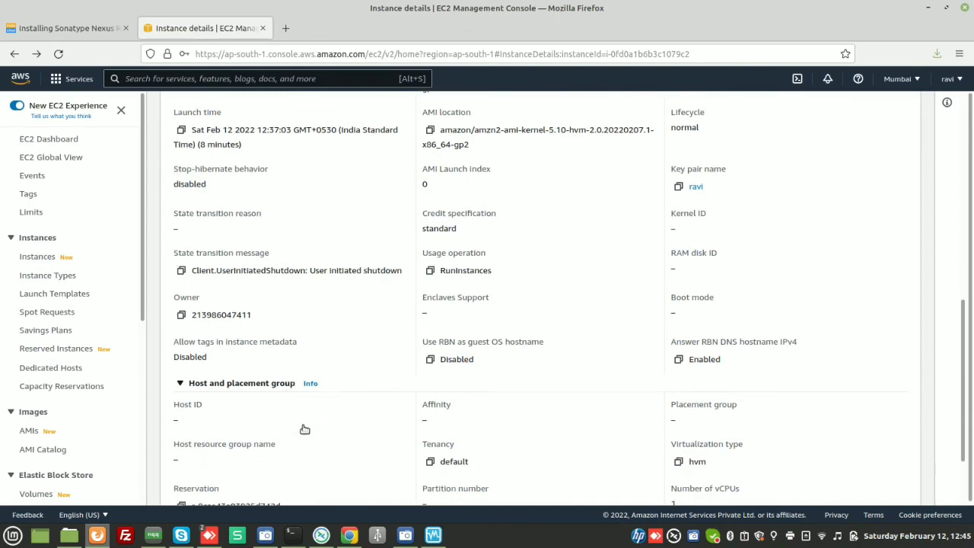
scroll(302, 431, "down", 2)
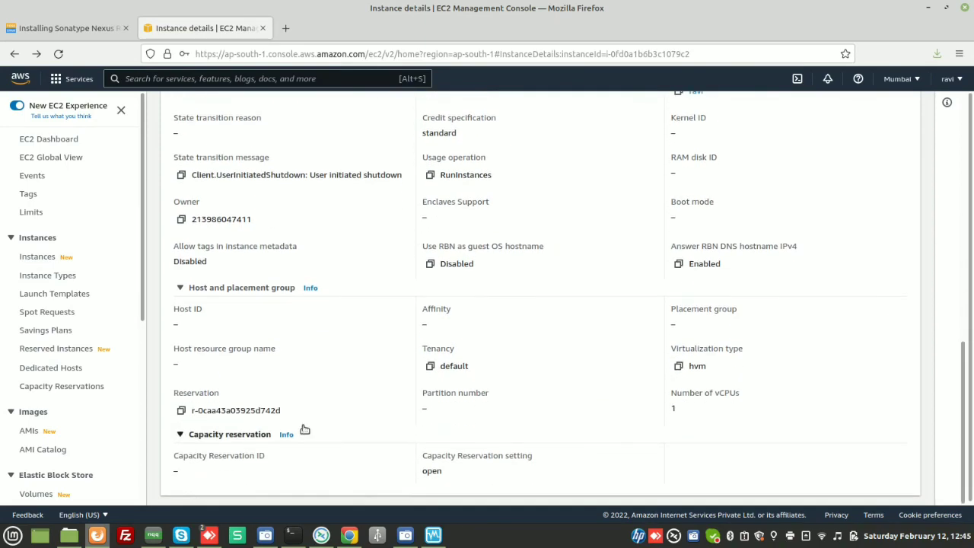
scroll(304, 430, "down", 1)
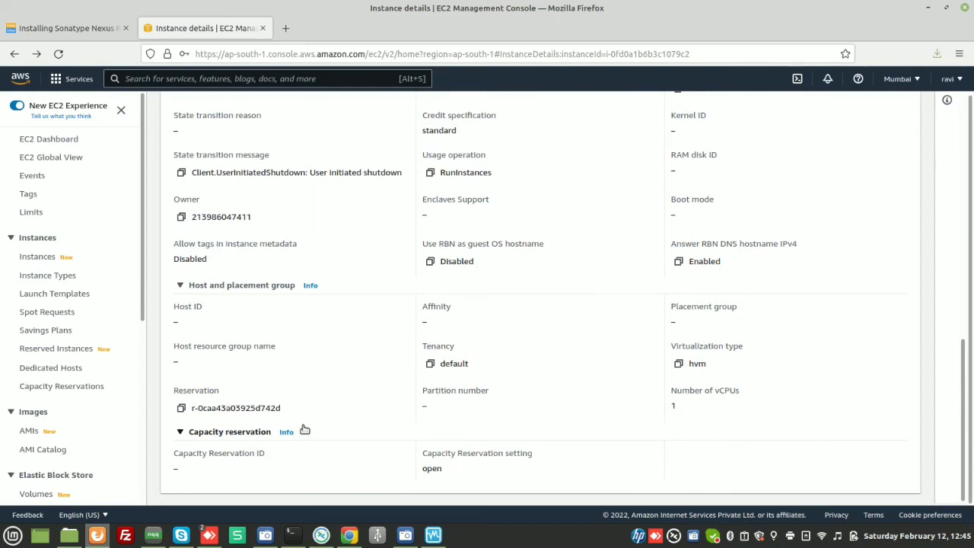
scroll(305, 430, "up", 2)
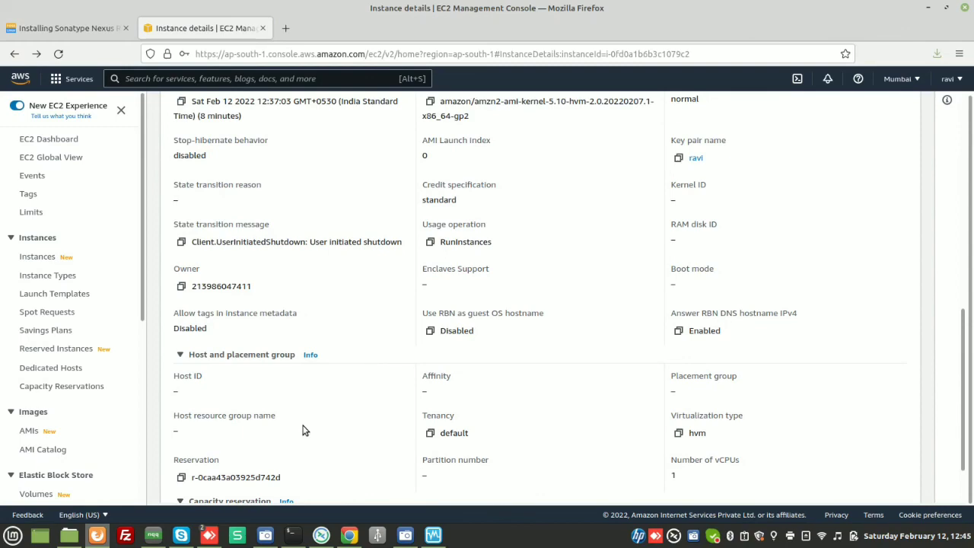
scroll(303, 431, "up", 10)
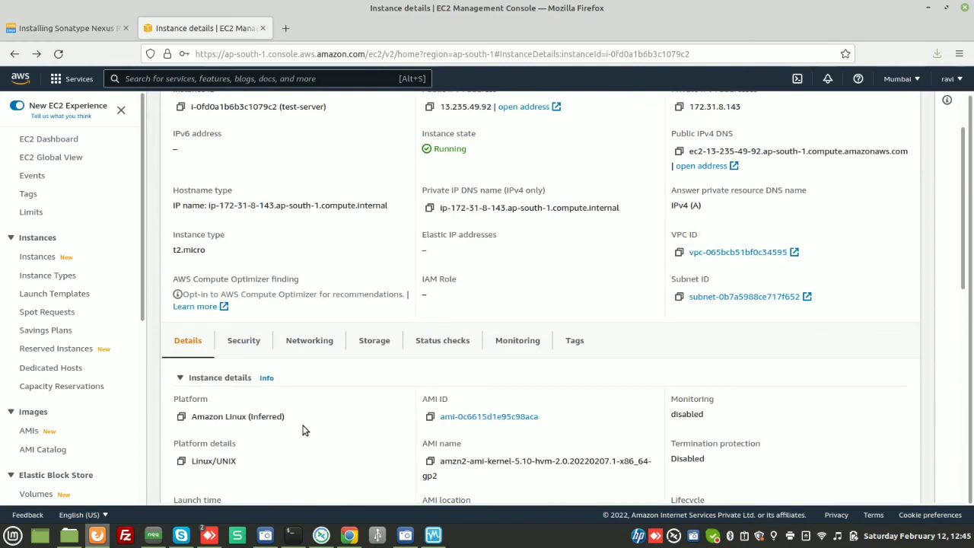
scroll(303, 431, "up", 2)
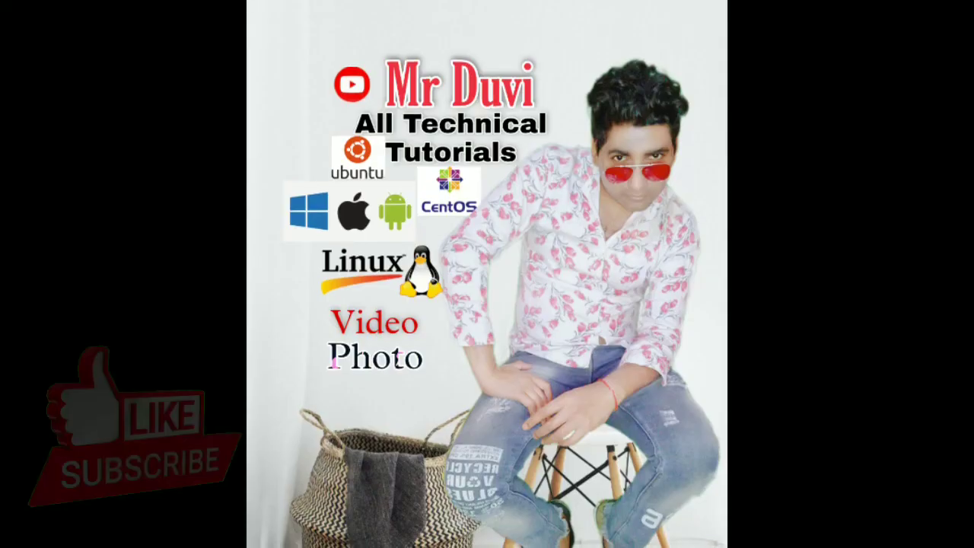